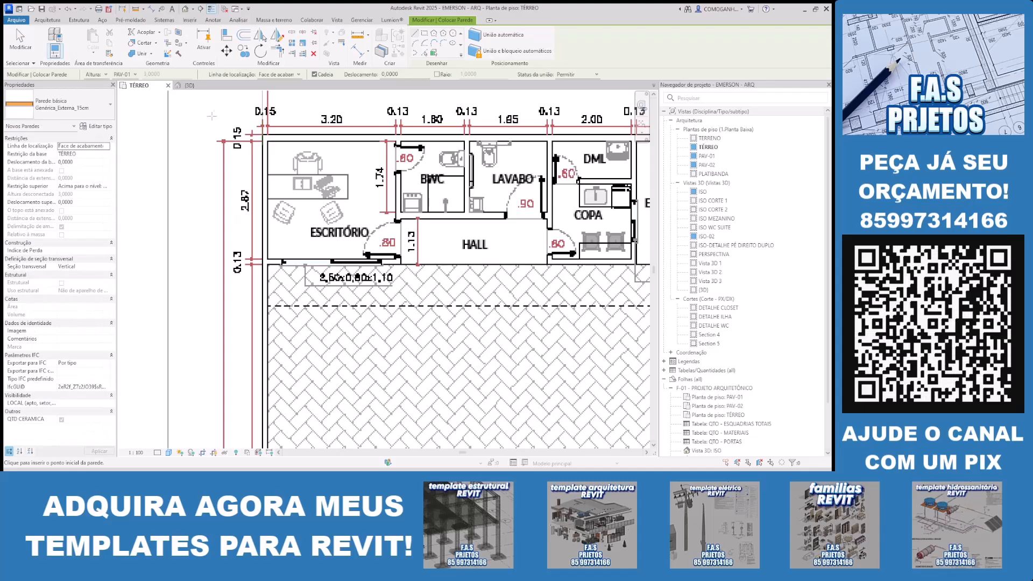
Step: Draw a rectangle of Genérica_Externa_15cm walls along the outer perimeter of the ground-floor plan, ending at the patio's lower outer corner
scroll(331, 191, "up", 2)
scroll(360, 158, "down", 5)
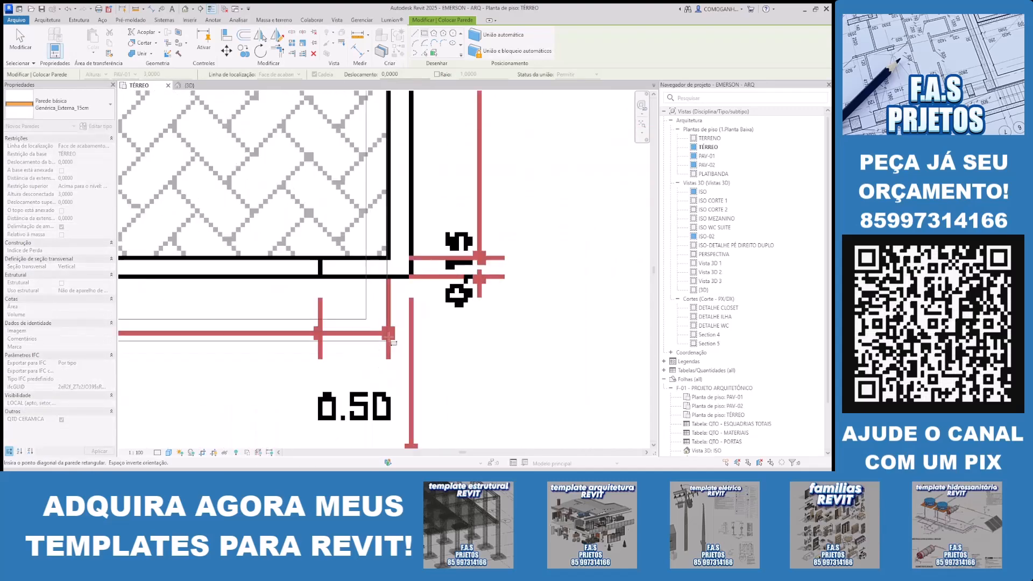
left_click(412, 278)
scroll(506, 278, "down", 8)
middle_click_drag(547, 208, 538, 300)
key("Escape")
Step: Draw a wall along the lower edge of the Escritório, Hall and Copa, continuing up between Copa and Externo Coberto to the upper wall
key("w")
key("a")
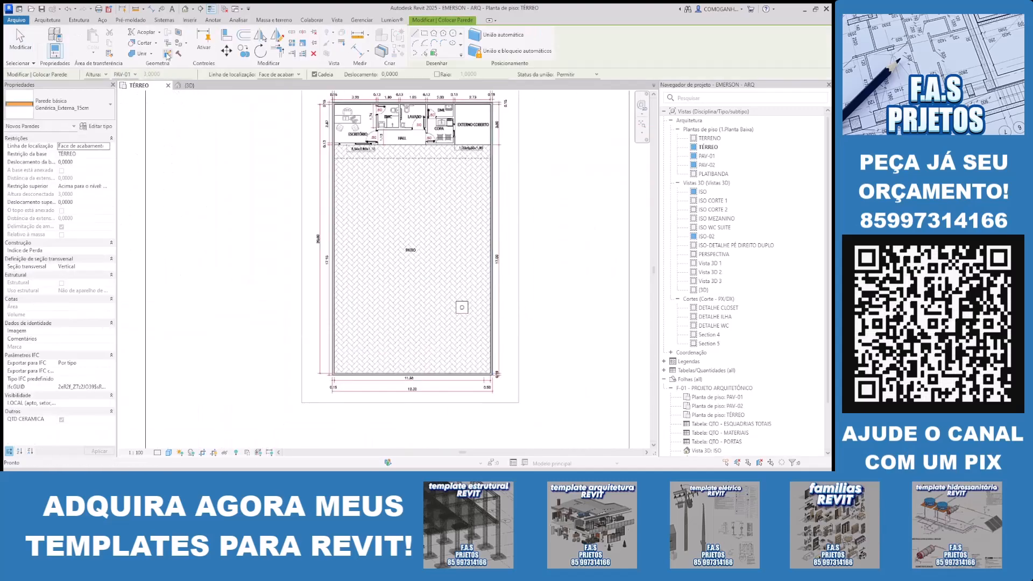
scroll(359, 127, "up", 2)
scroll(358, 126, "up", 5)
middle_click_drag(358, 126, 294, 183)
scroll(200, 258, "up", 5)
left_click(200, 261)
scroll(550, 268, "down", 5)
scroll(444, 238, "up", 6)
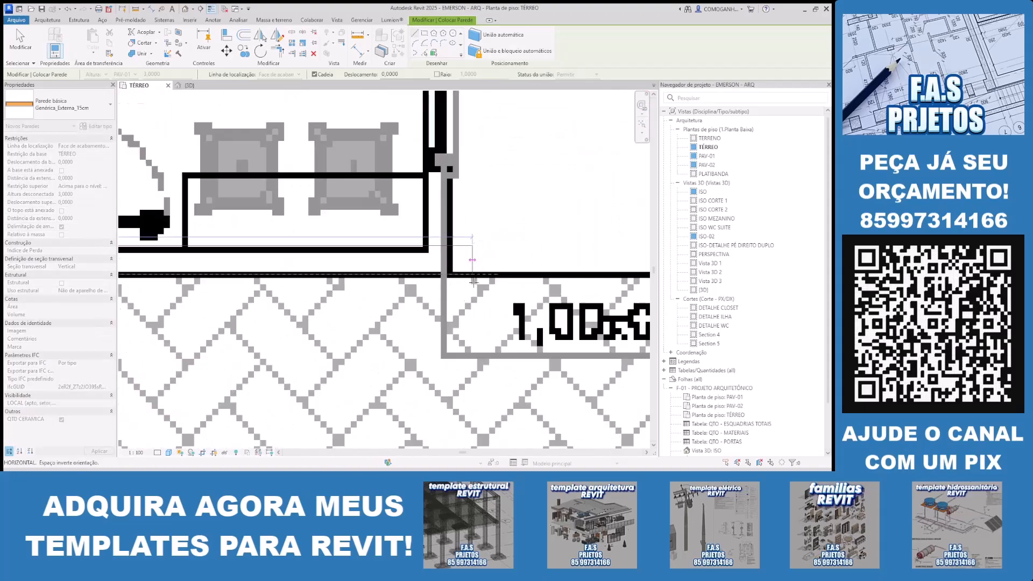
scroll(444, 239, "down", 3)
middle_click_drag(444, 239, 459, 389)
scroll(453, 237, "down", 1)
middle_click_drag(454, 161, 447, 313)
left_click(455, 242)
key("Escape")
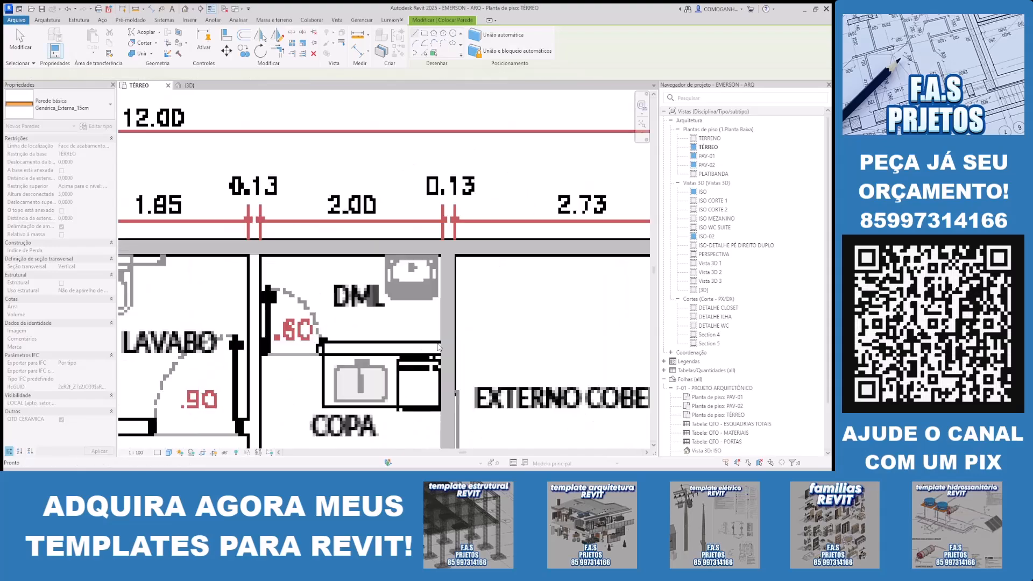
Step: Draw the vertical wall separating Lavabo and Hall from DML and Copa, plus the horizontal wall between DML and Copa
scroll(486, 286, "down", 3)
middle_click_drag(357, 316, 427, 237)
scroll(428, 236, "up", 2)
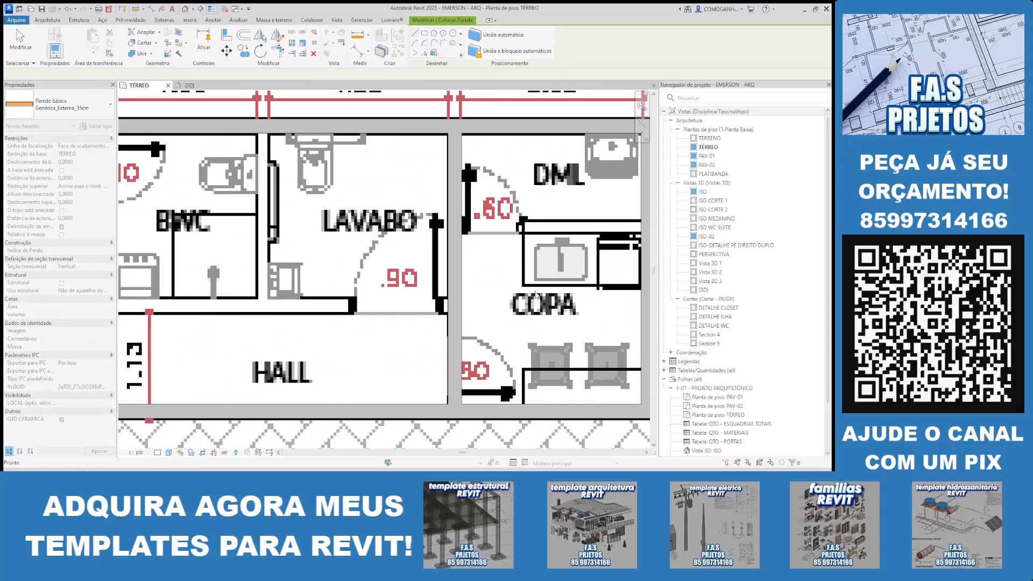
scroll(546, 253, "up", 4)
left_click(577, 225)
left_click(263, 225)
scroll(263, 225, "down", 4)
middle_click_drag(263, 224, 439, 215)
key("Escape")
scroll(347, 222, "down", 1)
middle_click_drag(347, 223, 468, 247)
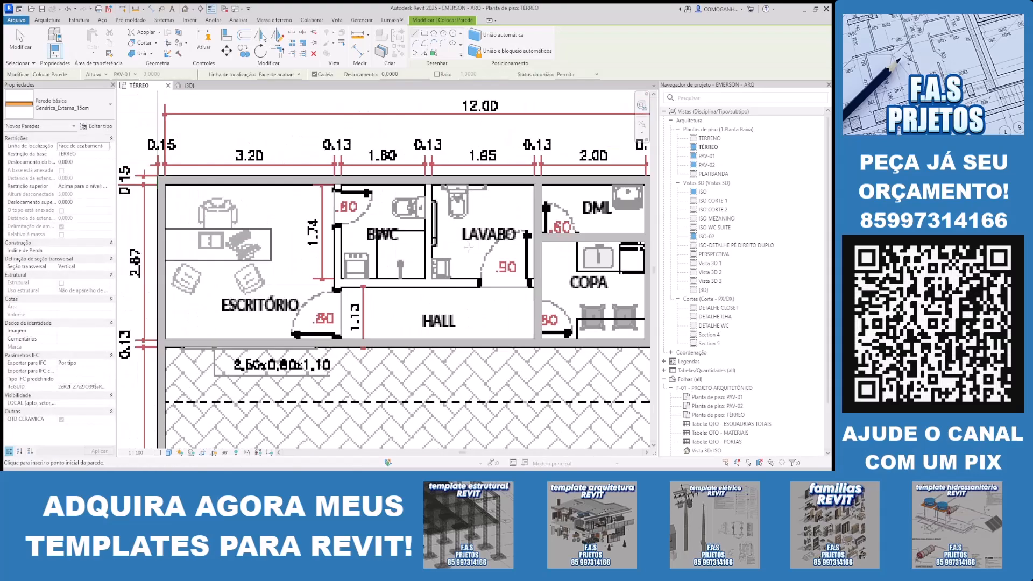
Step: Draw the vertical wall separating the Escritório from the BWC and Hall, from the lower room wall up to the perimeter wall
scroll(335, 335, "up", 2)
left_click(345, 340)
scroll(346, 141, "down", 2)
middle_click_drag(347, 141, 351, 177)
left_click(351, 134)
key("Escape")
Step: Draw the horizontal wall separating the BWC and Lavabo from the Hall
scroll(363, 241, "up", 2)
left_click(342, 233)
scroll(570, 232, "down", 2)
middle_click_drag(571, 232, 425, 236)
scroll(452, 237, "up", 2)
left_click(501, 231)
key("Escape")
Step: Draw the vertical wall between the BWC and the Lavabo up to the perimeter wall, finishing the wall command
scroll(312, 215, "up", 2)
middle_click_drag(312, 215, 423, 273)
left_click(421, 274)
scroll(417, 237, "down", 2)
middle_click_drag(418, 237, 395, 276)
left_click(428, 205)
scroll(489, 203, "down", 3)
key("Escape")
scroll(430, 302, "down", 1)
scroll(385, 288, "up", 2)
key("Escape")
Step: Trim the lower room wall to the Escritório and Copa side walls, leaving the Hall open to the patio
left_click(309, 305)
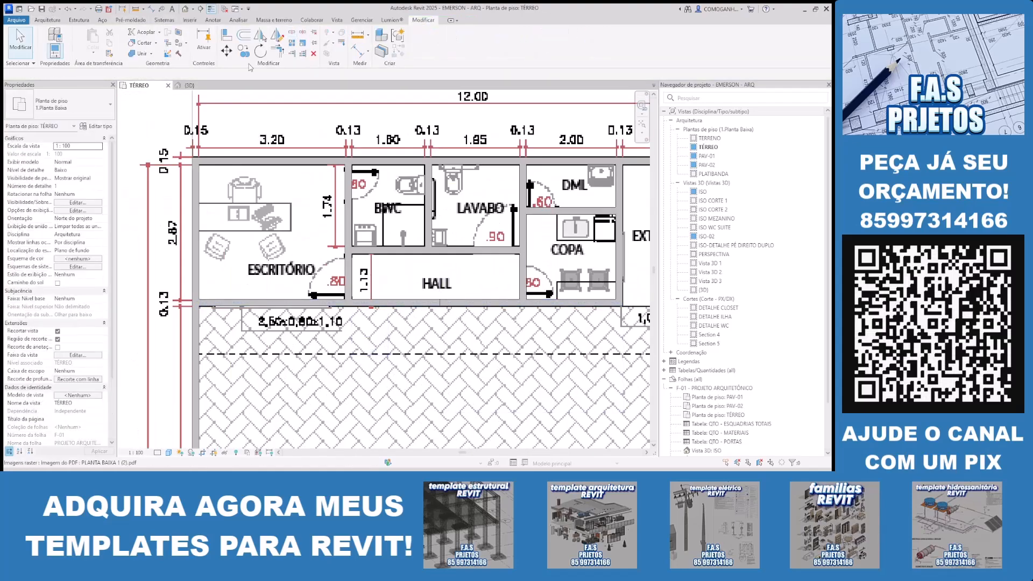
left_click(349, 277)
left_click(562, 303)
left_click(523, 277)
key("Escape")
scroll(446, 266, "down", 3)
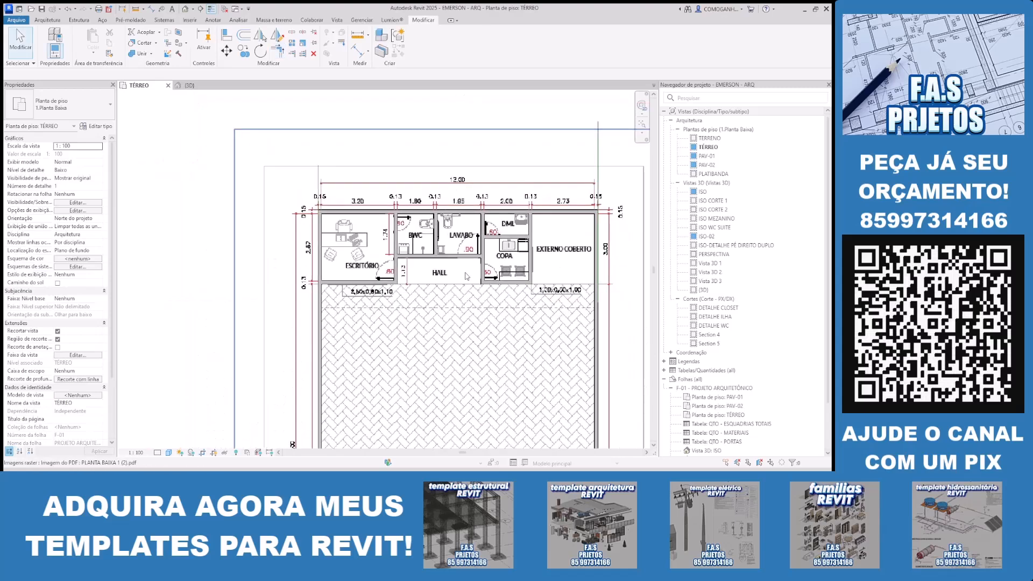
Step: Place 0,80 x 2,10 Frizzatta doors in the Escritório and BWC doorways, following the swings on the plan
scroll(457, 272, "up", 1)
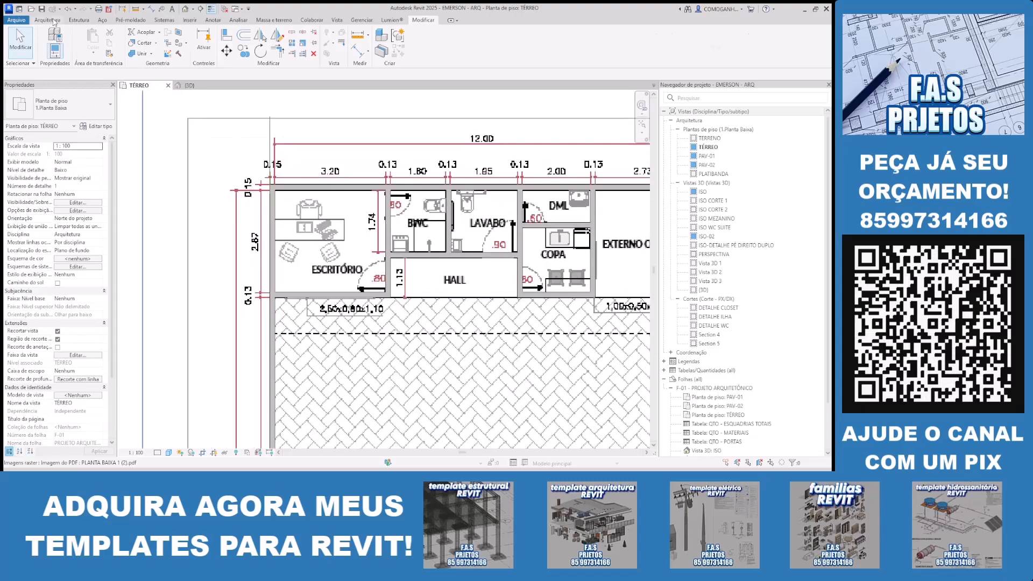
key("d")
key("r")
scroll(378, 273, "up", 3)
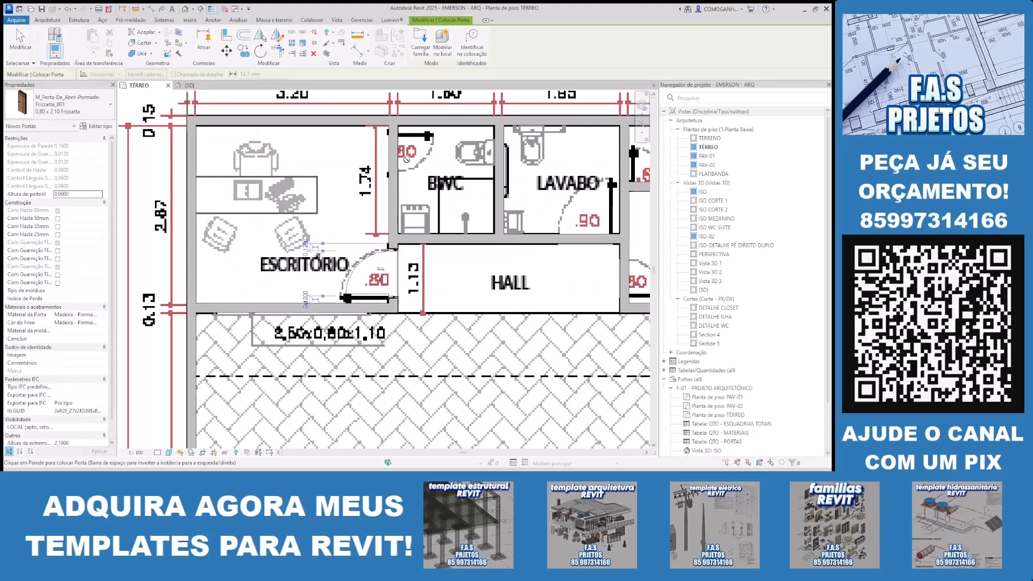
scroll(492, 185, "down", 2)
scroll(506, 203, "up", 2)
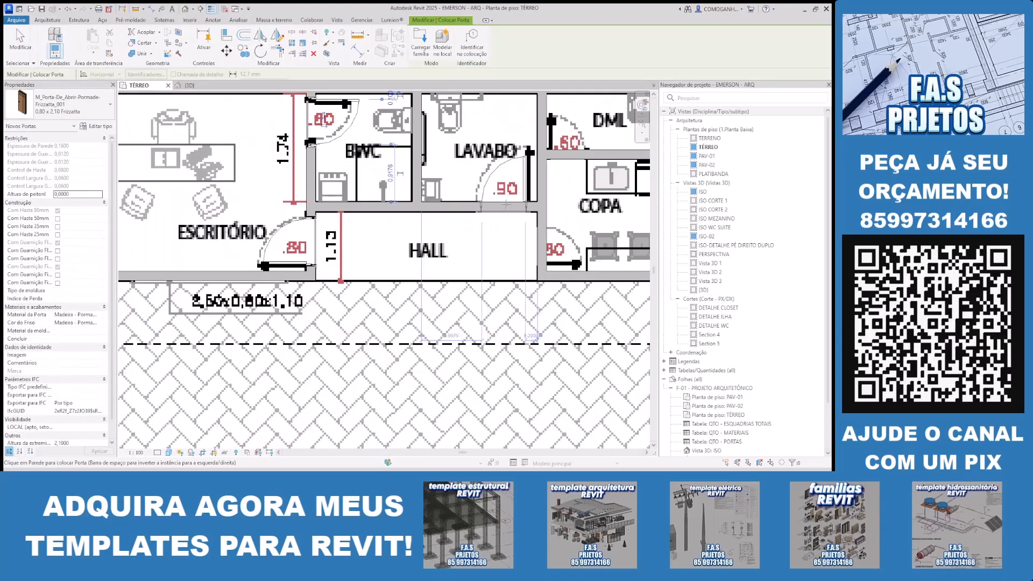
Step: Place 0,80 x 2,10 Frizzatta doors in the Lavabo, DML and Copa doorways, matching the swings on the plan
scroll(506, 203, "down", 2)
scroll(409, 269, "up", 3)
scroll(398, 293, "down", 3)
scroll(484, 280, "up", 2)
scroll(510, 295, "down", 2)
scroll(345, 232, "up", 6)
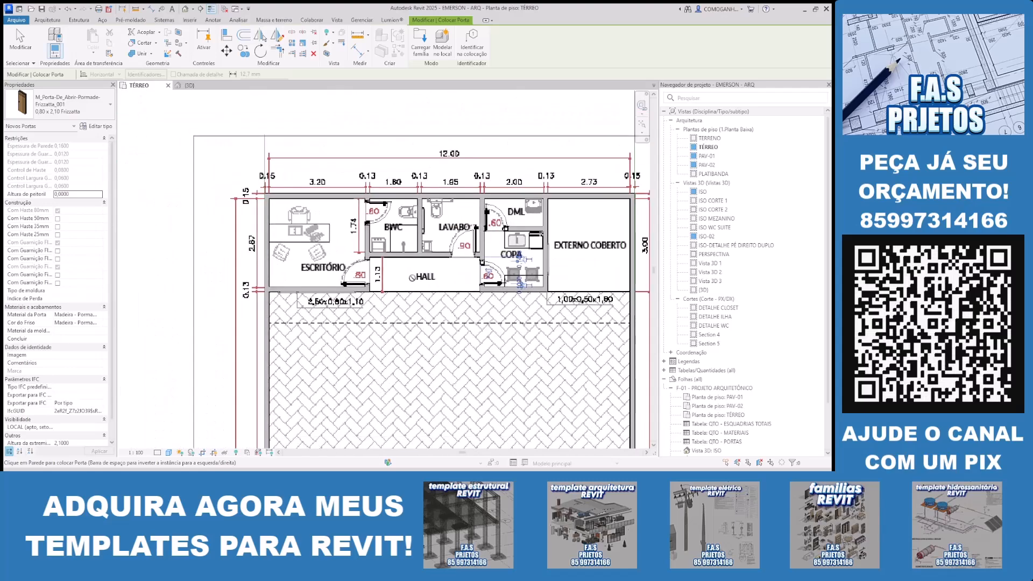
key("Escape")
key("Escape")
Step: Set the BWC door's offset from the upper wall to 0,1 m
left_click(457, 241)
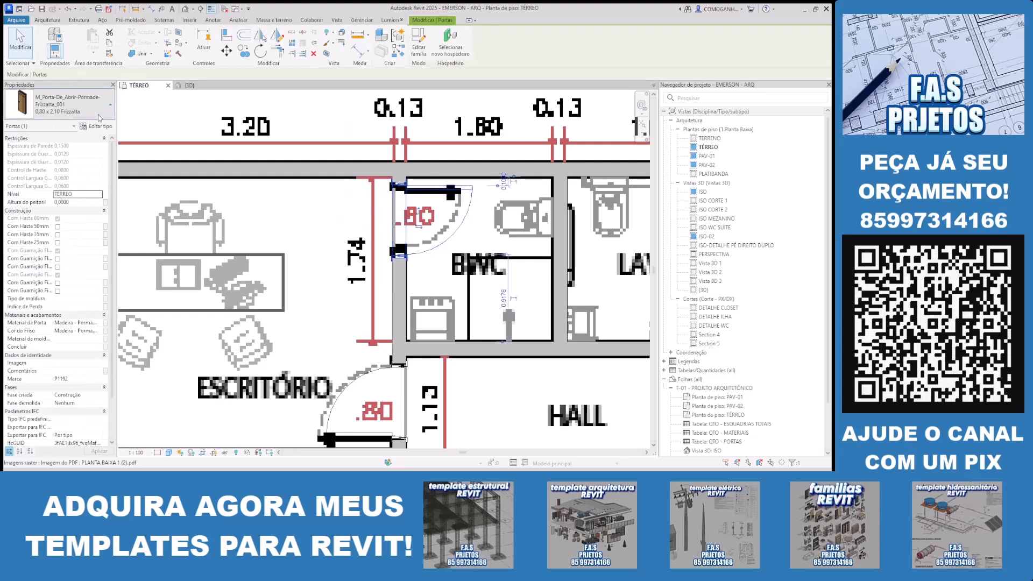
left_click(495, 183)
type(",1")
key("Return")
left_click(481, 223)
scroll(359, 401, "down", 1)
middle_click_drag(359, 401, 412, 278)
key("Escape")
Step: Select the Escritório and Lavabo doors in turn to check their type and position against the plan
left_click(455, 271)
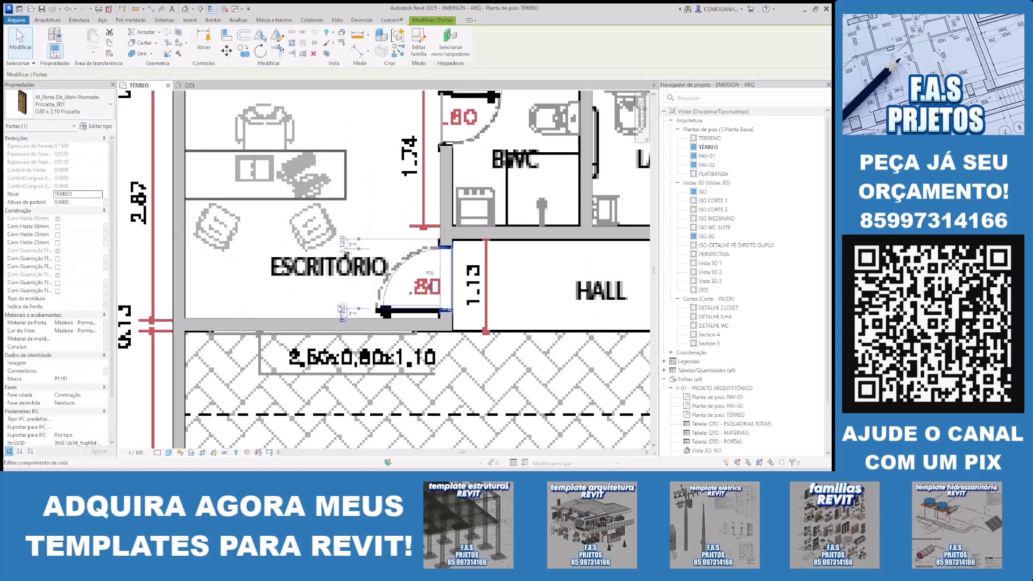
left_click(285, 272)
scroll(275, 267, "down", 5)
scroll(537, 285, "up", 4)
middle_click_drag(537, 286, 479, 288)
scroll(480, 287, "up", 1)
left_click(376, 185)
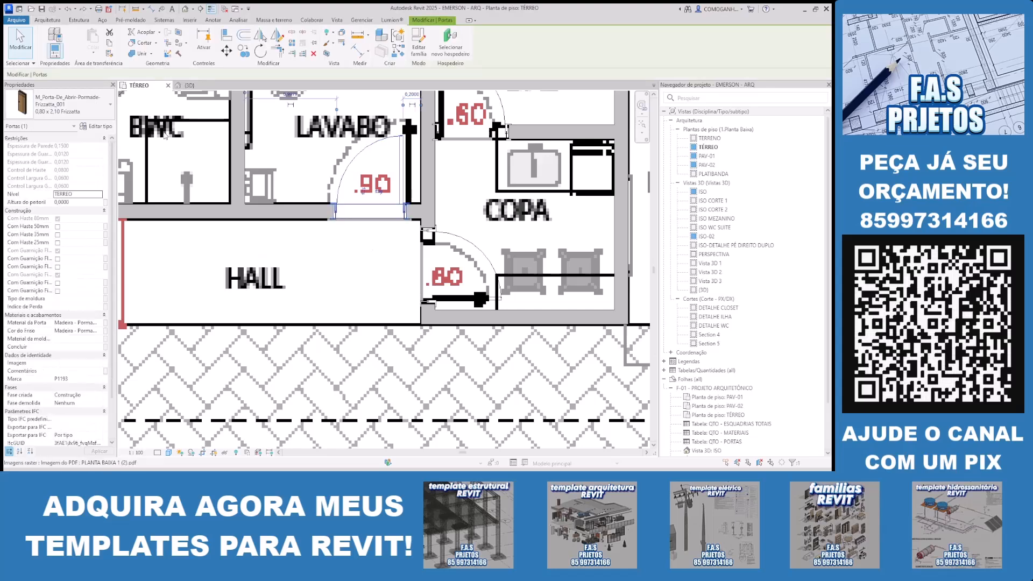
left_click(369, 191)
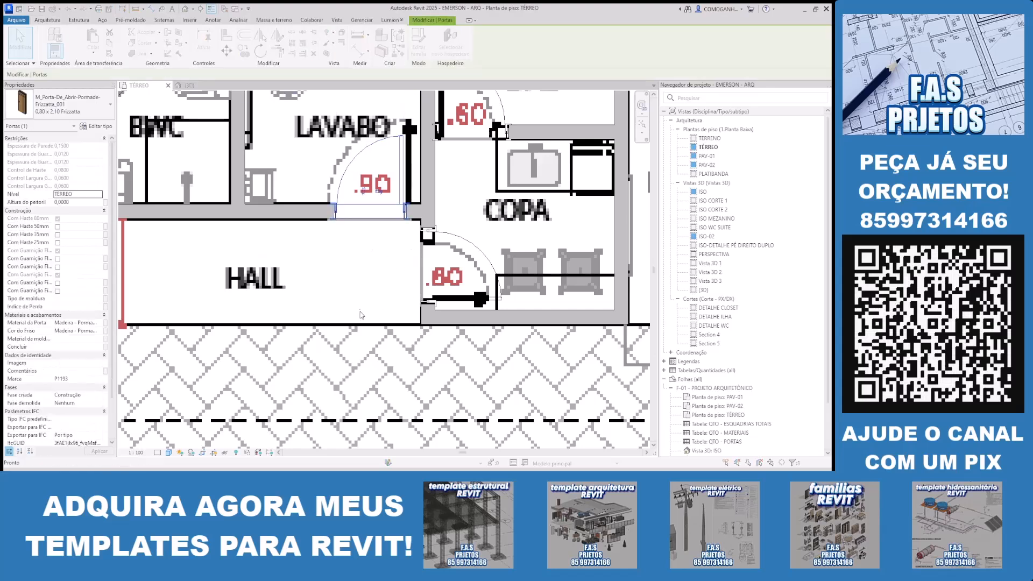
left_click(339, 392)
scroll(414, 276, "down", 3)
scroll(451, 209, "up", 3)
Step: Change the DML door to the 0,70 x 2,10 Frizzatta type and set its offset from the side wall to 0,1 m
left_click(446, 209)
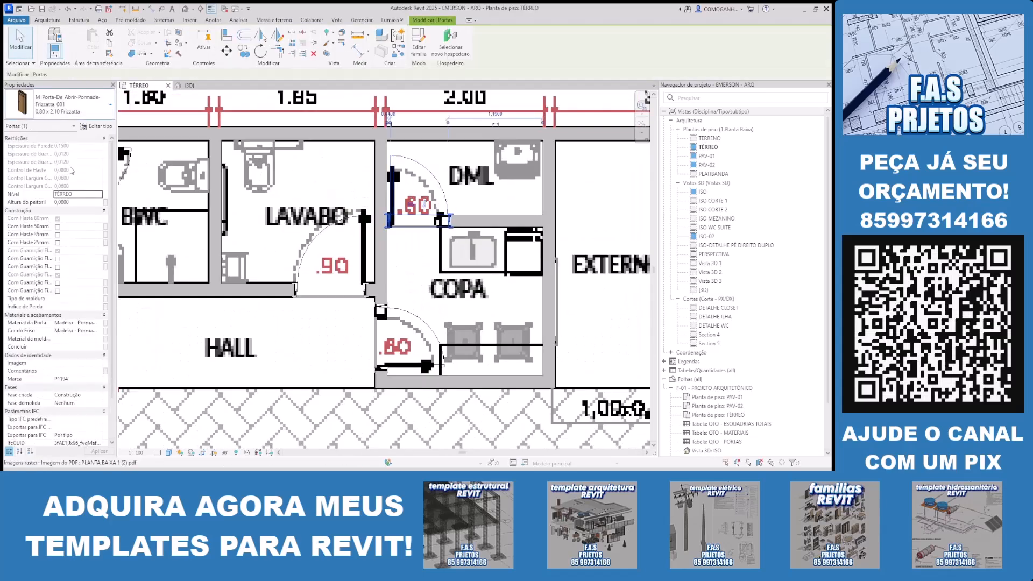
left_click(71, 171)
scroll(422, 229, "up", 2)
middle_click_drag(423, 230, 500, 324)
left_click(449, 155)
type(",1")
key("Return")
scroll(454, 154, "down", 3)
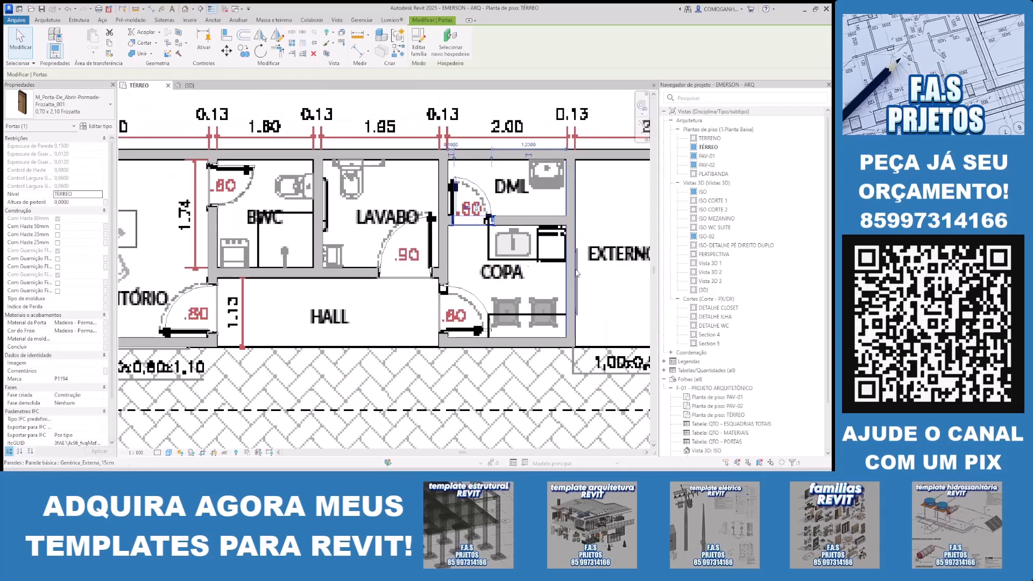
left_click(617, 210)
scroll(573, 278, "down", 2)
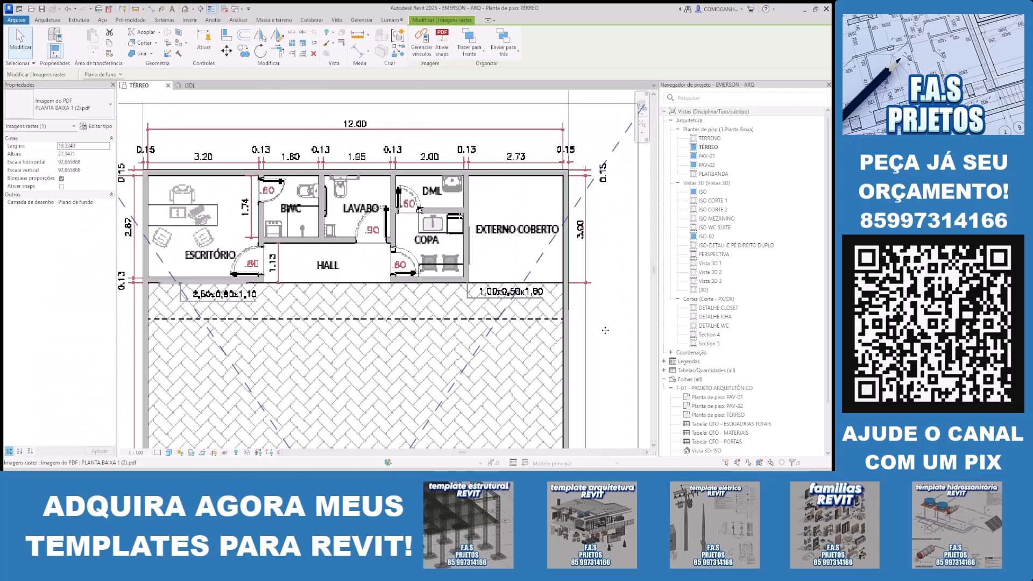
Step: Edit the distance between the Copa's lower wall and the building's upper wall
left_click(431, 281)
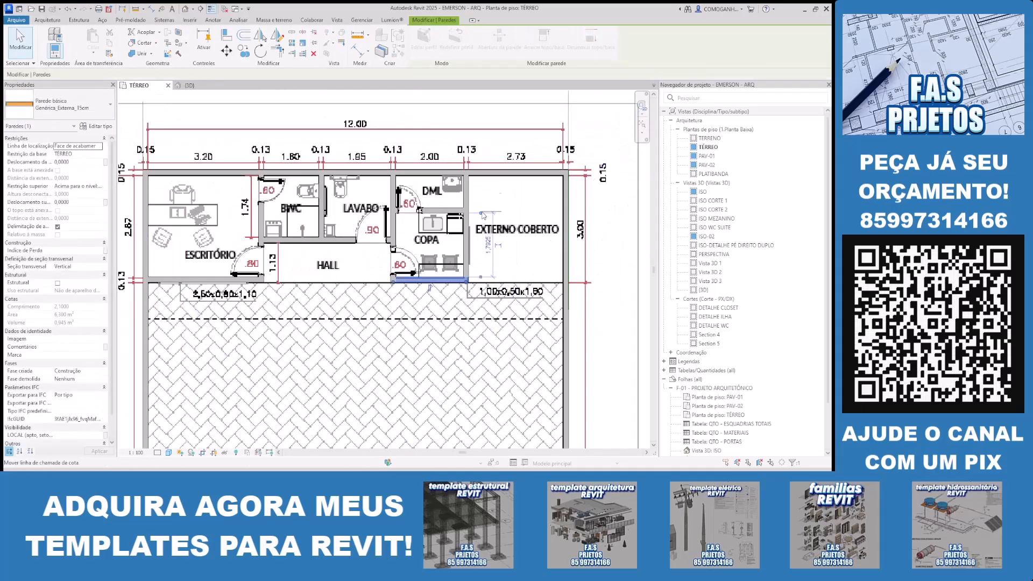
left_click(487, 224)
scroll(487, 259, "up", 2)
key("Escape")
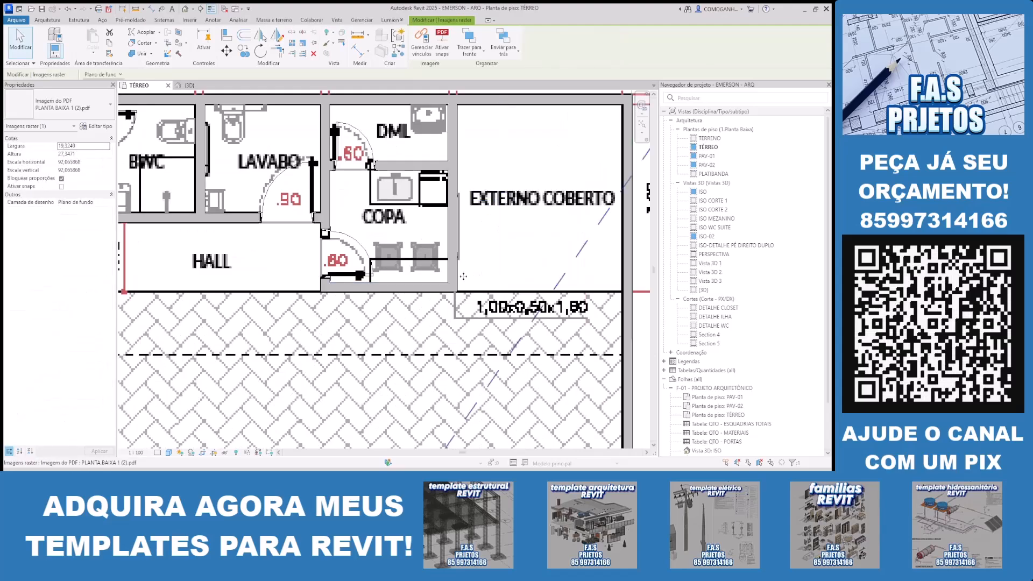
scroll(495, 285, "down", 3)
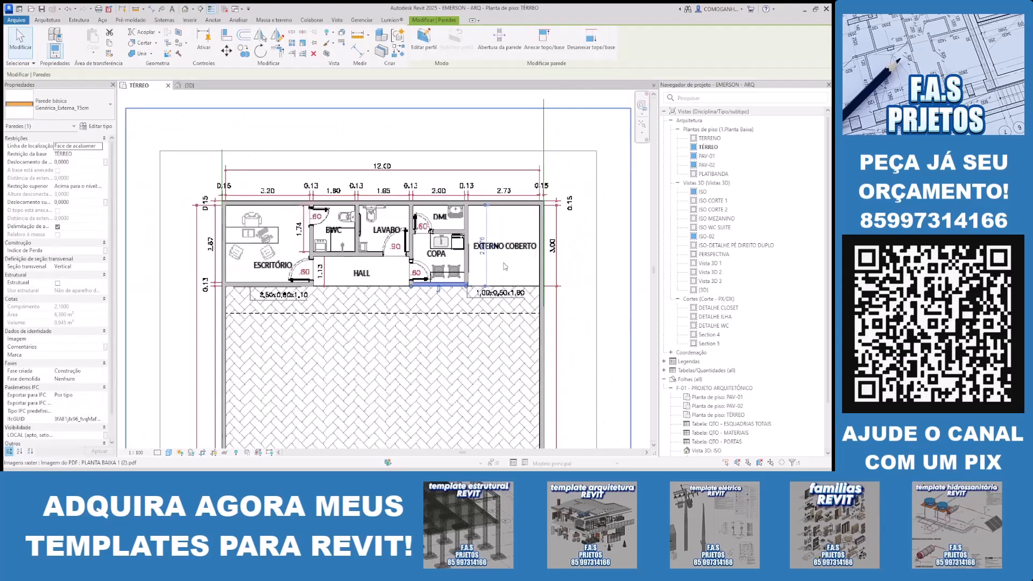
scroll(473, 253, "up", 2)
left_click(468, 243)
key("Return")
left_click(517, 283)
Step: Set the distance from the patio's lower perimeter wall to the building's upper wall to 20 m
scroll(517, 283, "down", 4)
scroll(343, 250, "up", 3)
scroll(431, 251, "down", 3)
scroll(431, 364, "up", 2)
left_click(427, 332)
scroll(386, 221, "up", 1)
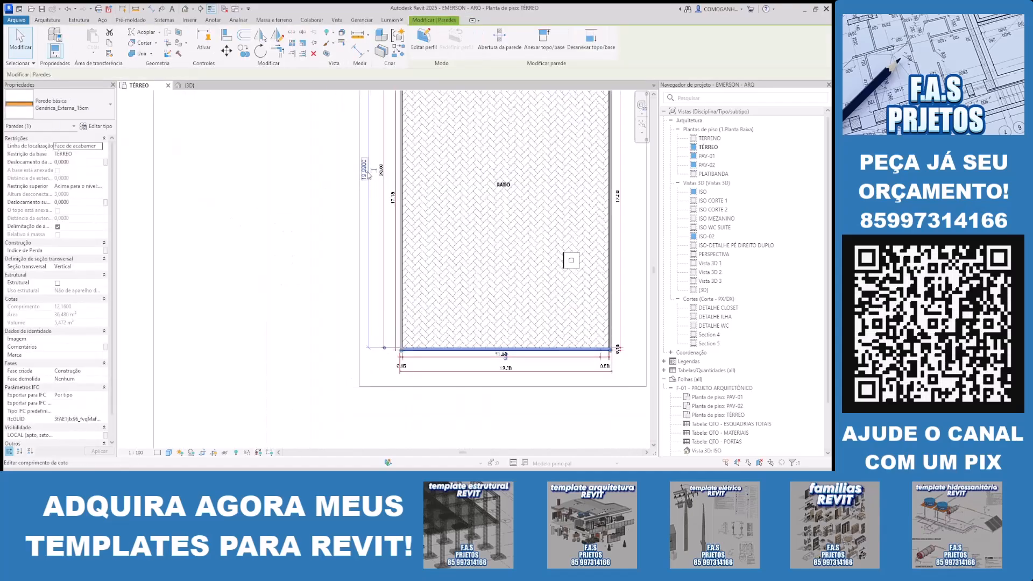
scroll(457, 357, "up", 3)
scroll(458, 356, "down", 4)
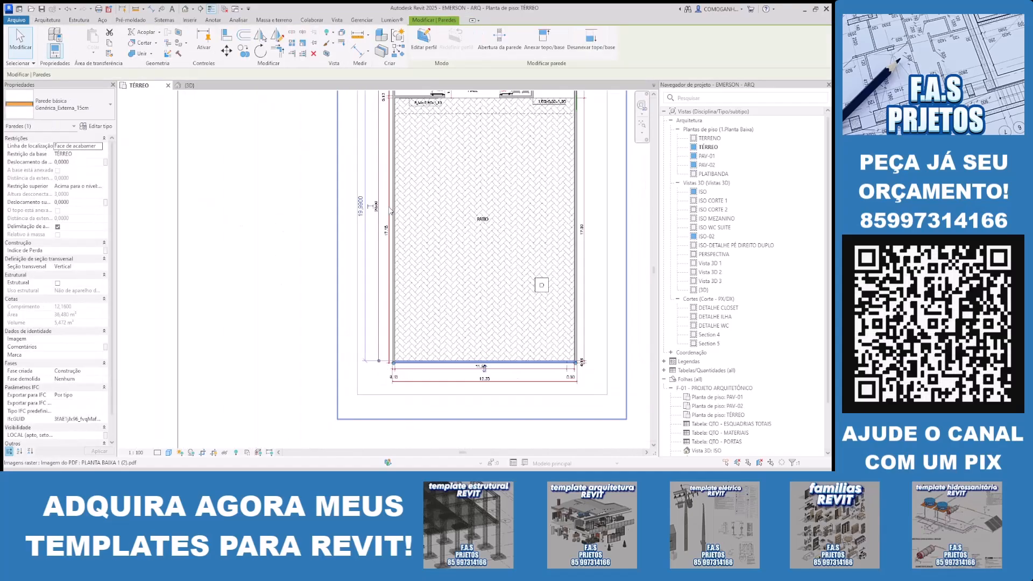
scroll(403, 277, "down", 1)
scroll(402, 205, "up", 2)
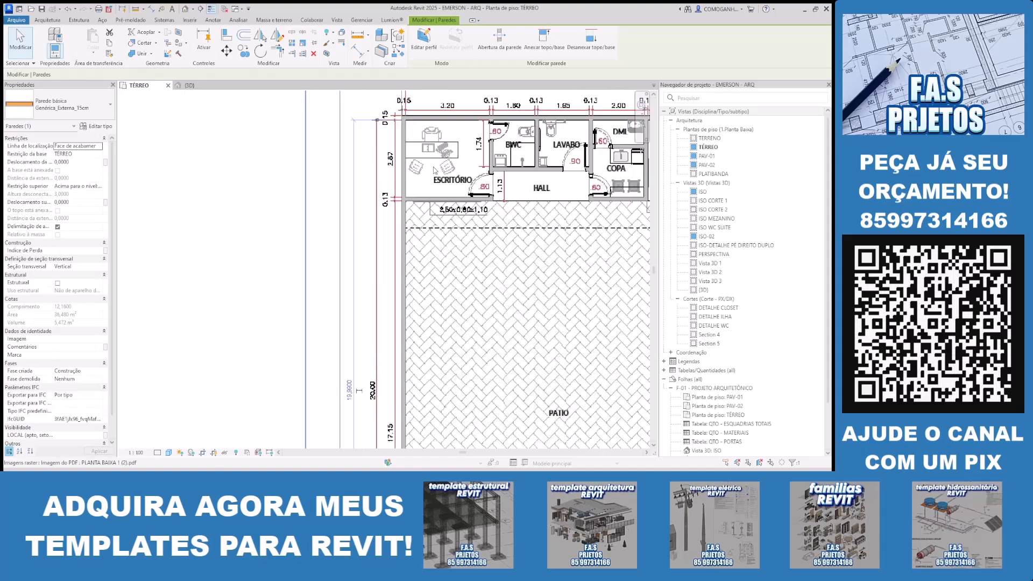
scroll(435, 170, "down", 3)
scroll(435, 133, "up", 3)
scroll(435, 133, "down", 3)
middle_click_drag(436, 132, 423, 260)
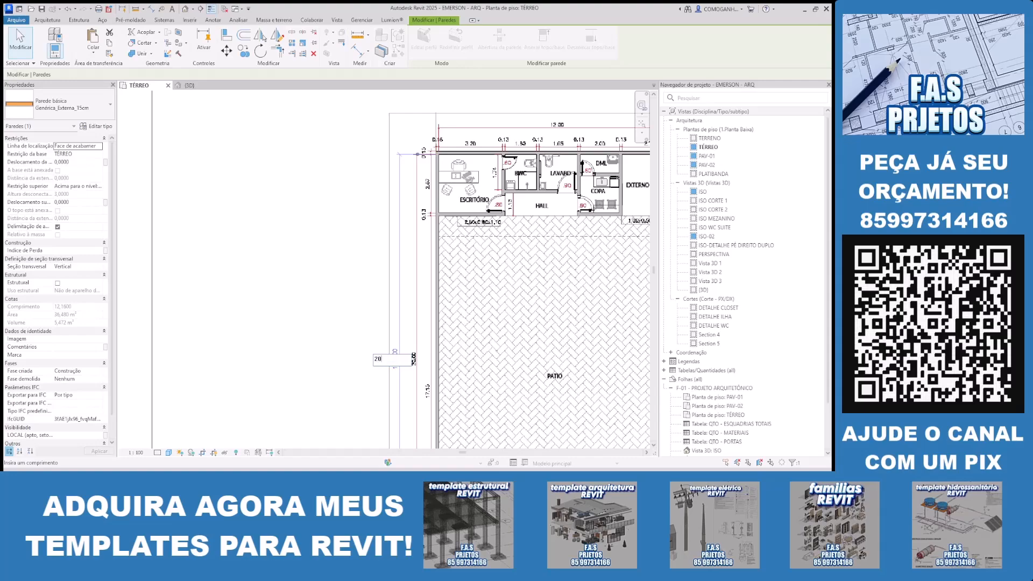
left_click(358, 267)
Step: Run the Align tool on the lower room wall beside the Hall opening
middle_click_drag(507, 235, 502, 263)
scroll(501, 264, "up", 4)
left_click(515, 249)
key("a")
key("l")
scroll(411, 220, "up", 2)
scroll(473, 264, "down", 2)
scroll(364, 272, "up", 4)
scroll(388, 238, "down", 2)
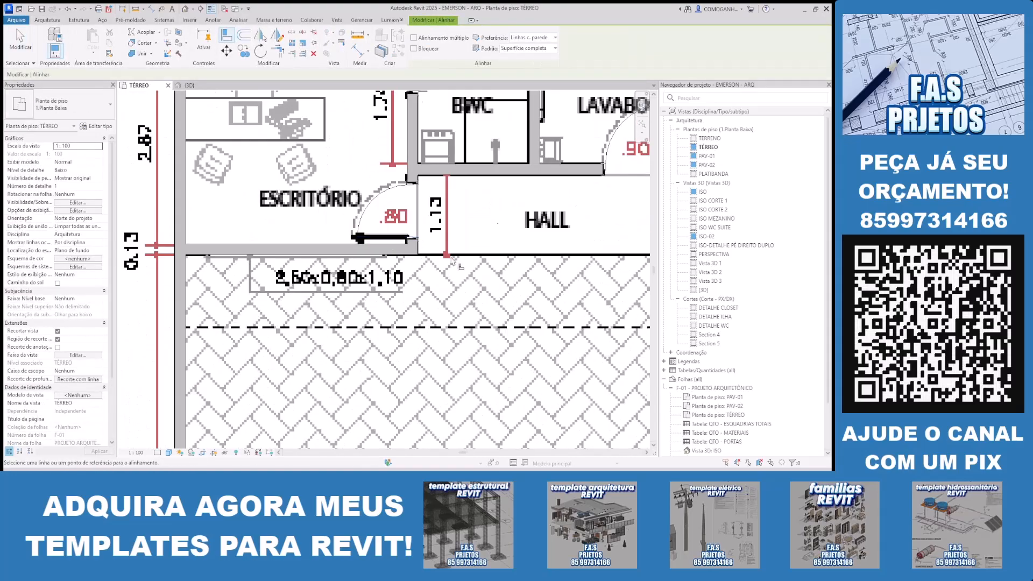
scroll(412, 259, "down", 2)
key("Escape")
Step: Set the Escritório's width to 3.2 m by repositioning the wall between it and the BWC
left_click(412, 199)
left_click(353, 127)
type("3.2")
key("Return")
key("Escape")
scroll(475, 172, "up", 2)
Step: Set the BWC's clear width to 1.6 m by repositioning the wall between the BWC and Lavabo
left_click(470, 173)
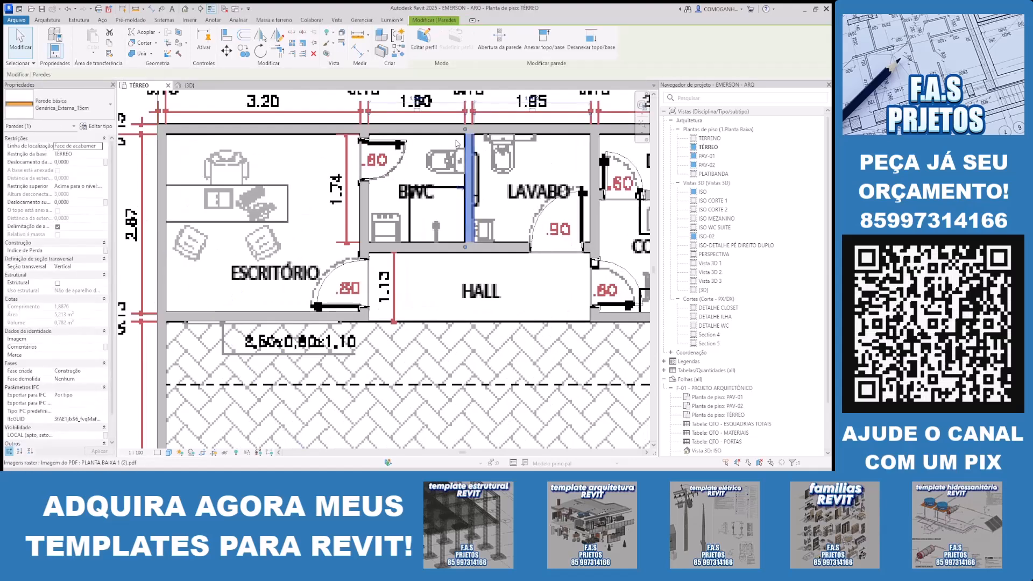
middle_click_drag(423, 102, 431, 133)
left_click(430, 131)
type("1.6")
key("Return")
left_click(498, 211)
scroll(465, 178, "down", 2)
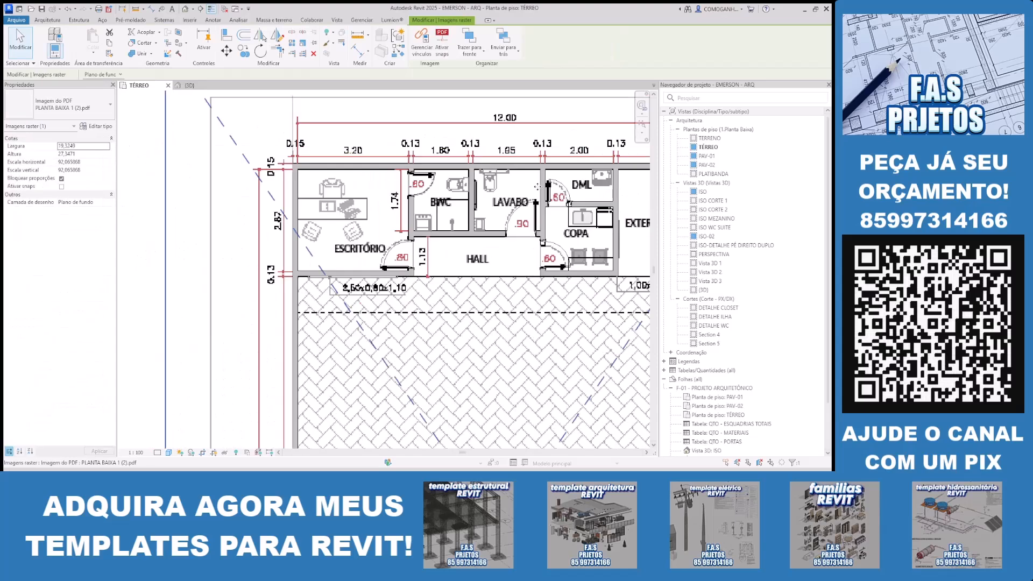
Step: Set the Lavabo's clear width to 1.95 m by repositioning the wall between it and the DML and Copa
scroll(553, 183, "up", 2)
left_click(535, 226)
left_click(472, 372)
type("1.9")
key("Return")
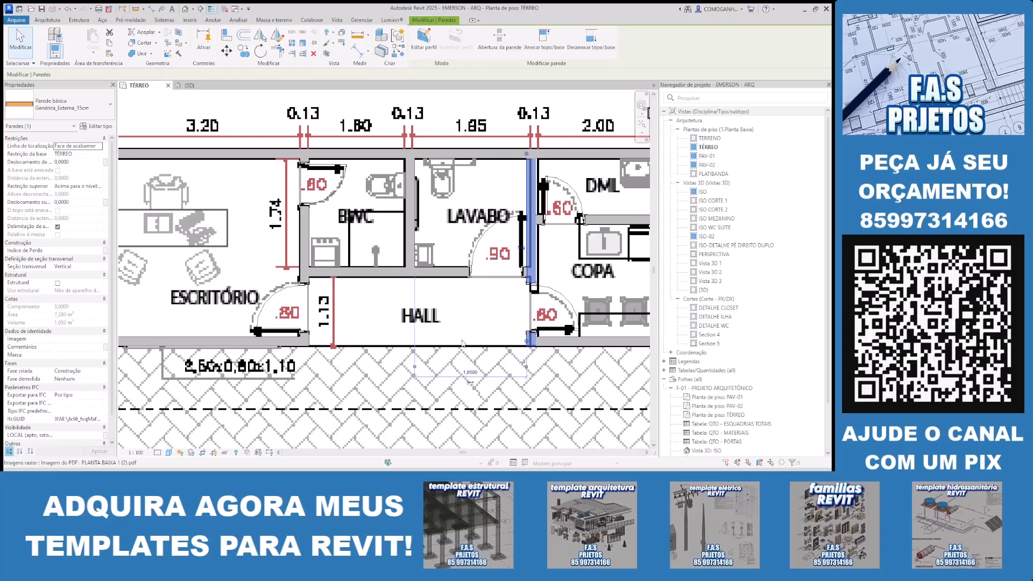
Step: Change the eight partition and front walls around the Escritório, BWC, Lavabo, DML and Copa to the PAREDE 13 CM type
scroll(475, 220, "up", 1)
scroll(475, 220, "down", 1)
left_click(475, 220)
scroll(474, 220, "down", 1)
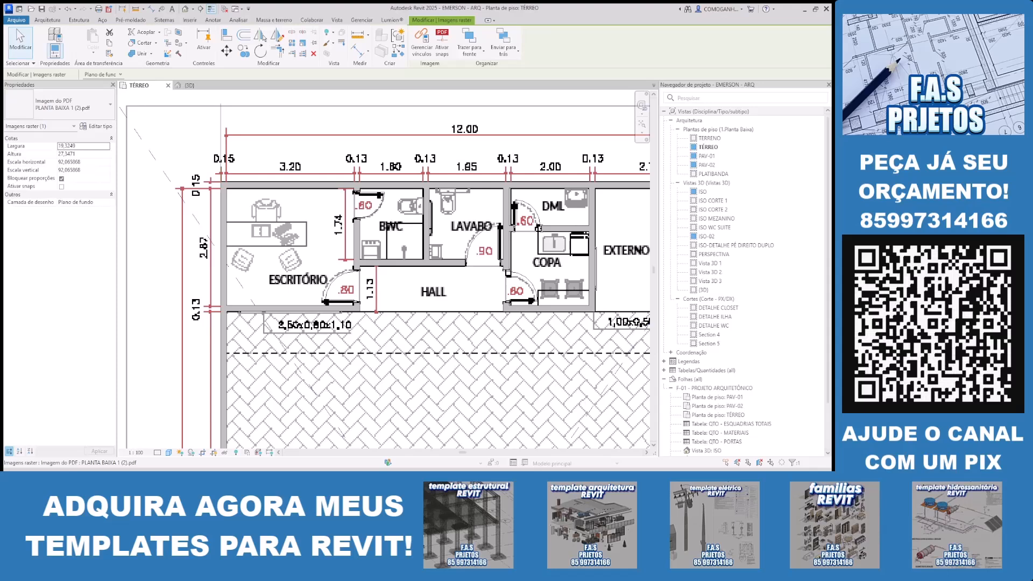
key("Escape")
left_click(357, 245)
left_click(396, 263, "ctrl")
left_click(427, 249, "ctrl")
left_click(348, 308, "ctrl")
left_click(507, 243, "ctrl")
left_click(564, 229, "ctrl")
left_click(592, 240, "ctrl")
left_click(560, 309, "ctrl")
left_click(97, 126)
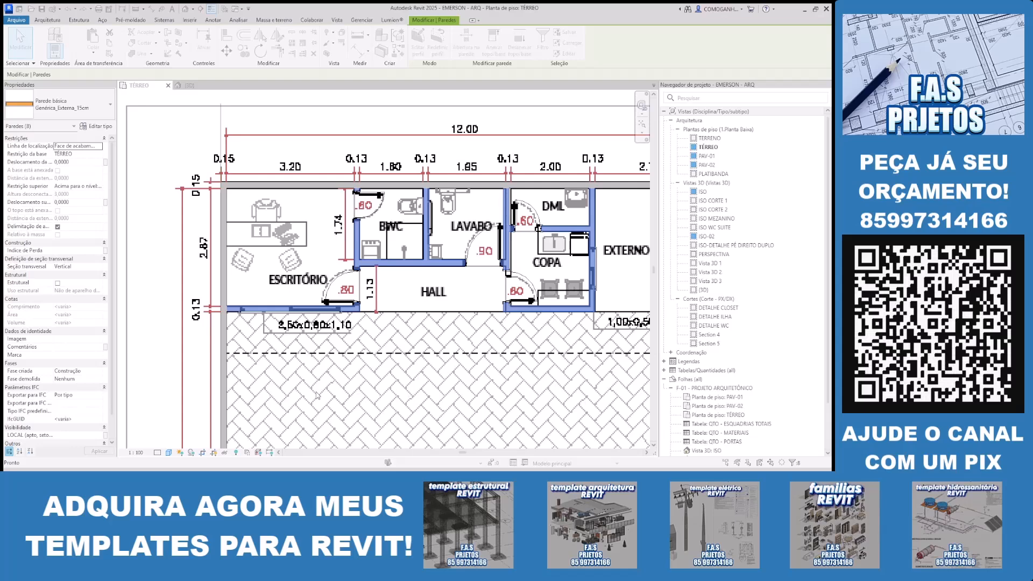
Step: Check the spacing of the walls dividing the Escritório, BWC, Lavabo and DML
left_click(357, 244)
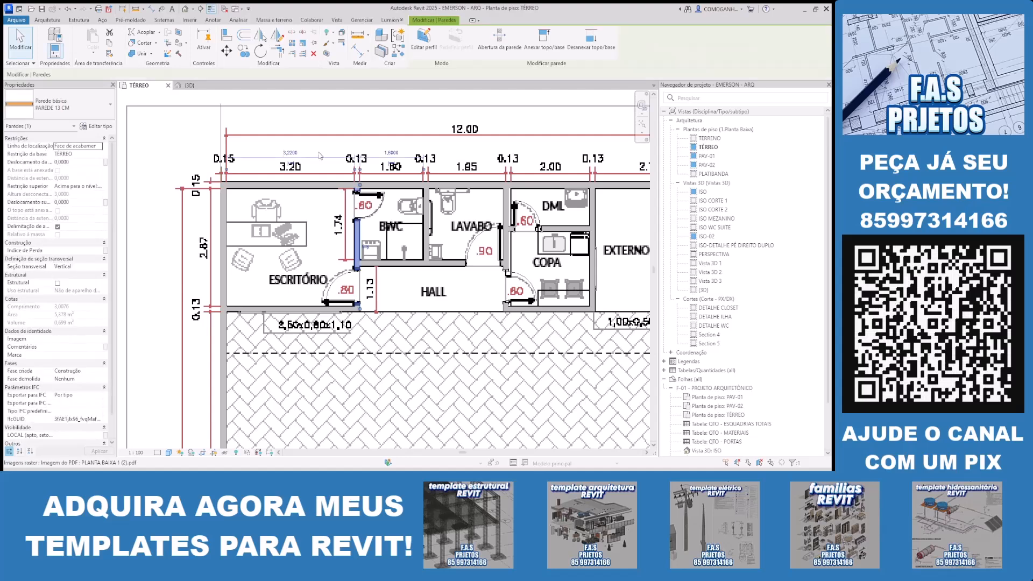
key("Escape")
scroll(427, 223, "up", 2)
left_click(426, 223)
left_click(426, 211)
scroll(426, 210, "down", 1)
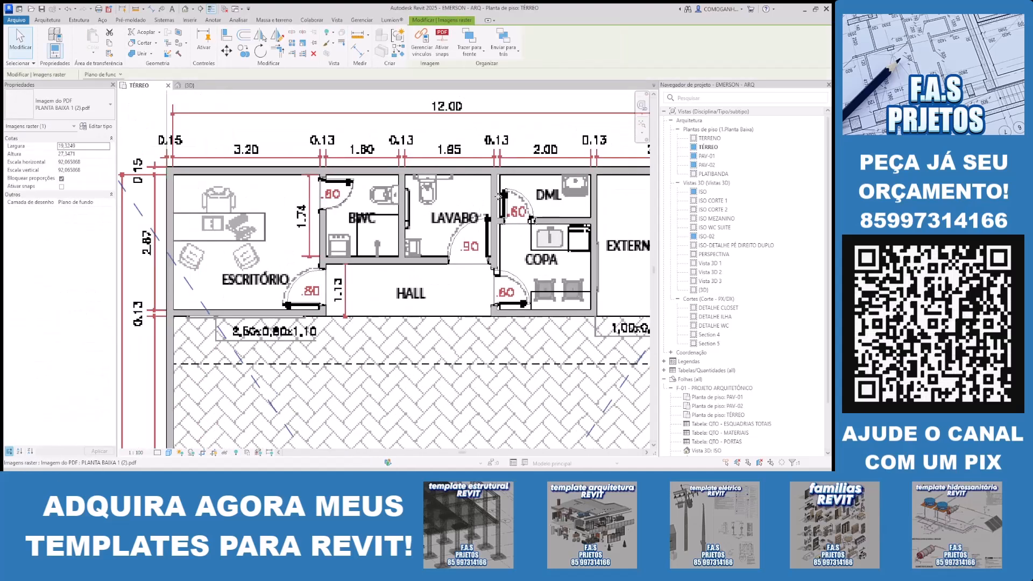
left_click(499, 199)
key("Escape")
Step: Set the clear width of the DML and Copa to 2 m by repositioning the wall beside the Externo Coberto
left_click(594, 215)
left_click(545, 146)
type("2")
key("Return")
scroll(451, 214, "down", 2)
left_click(526, 238)
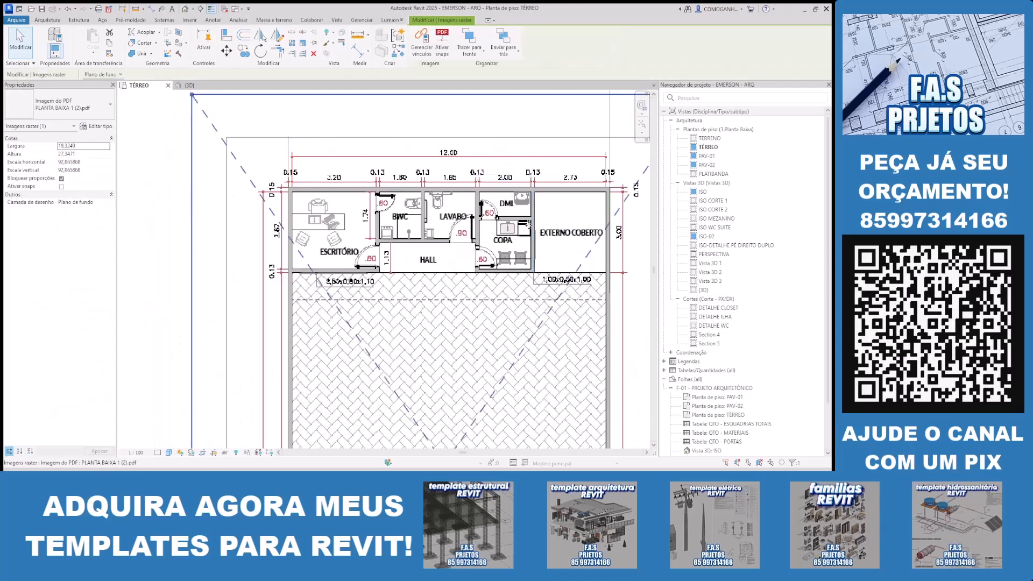
Step: Extend the lower Escritório wall's temporary dimension so it references the upper exterior wall
key("Escape")
scroll(323, 277, "up", 3)
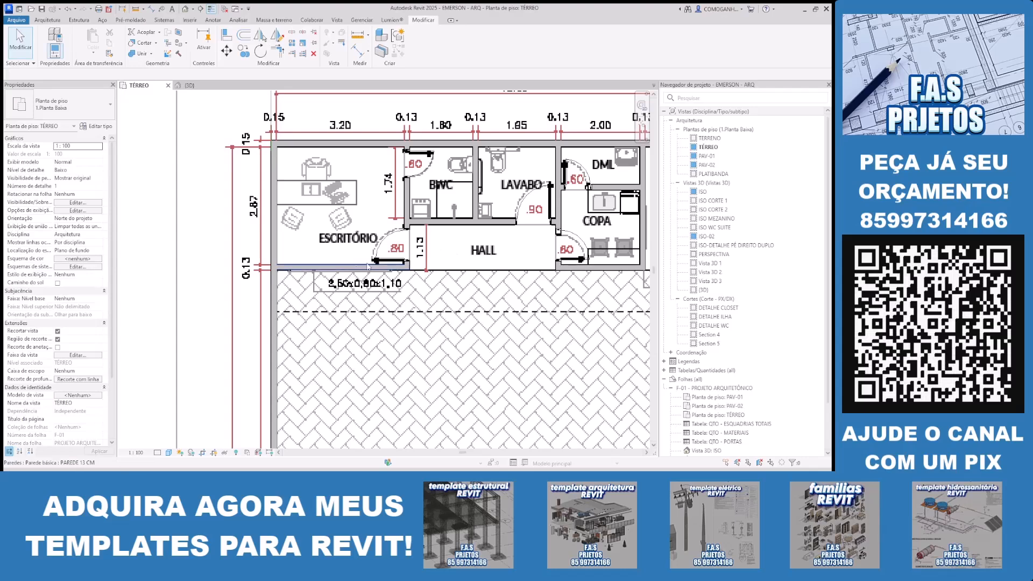
left_click(357, 270)
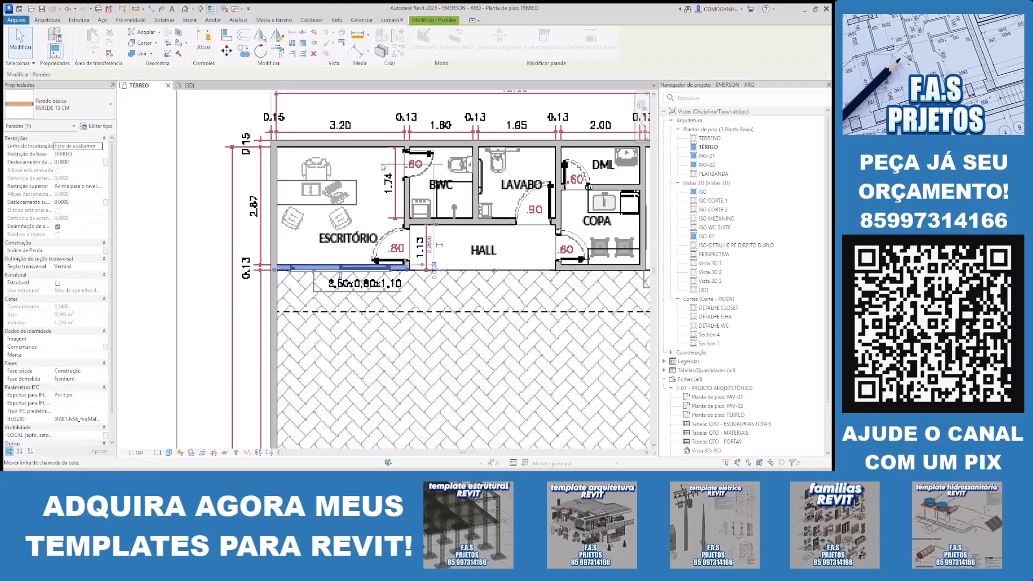
left_click(434, 213)
left_click(444, 218)
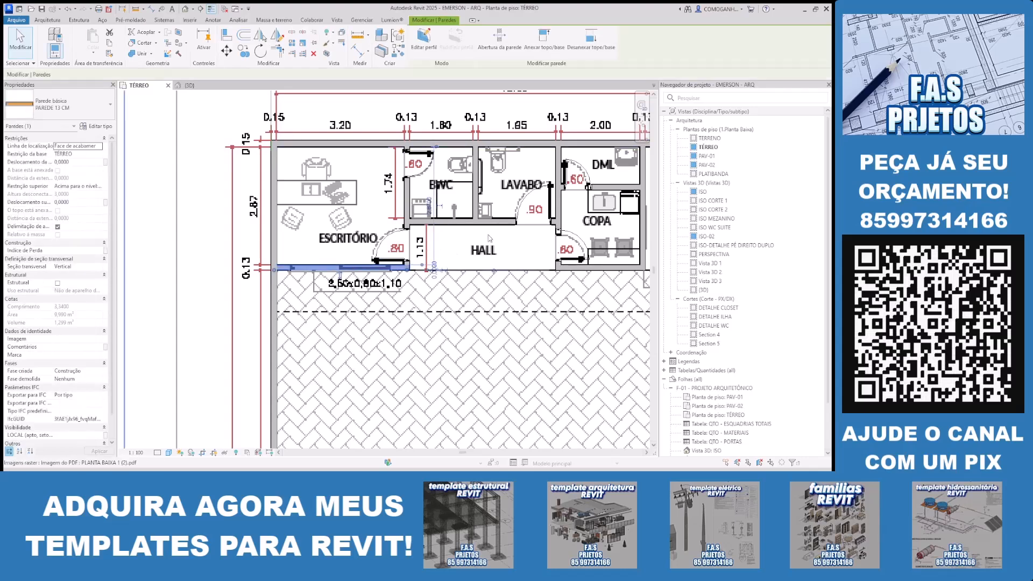
Step: Set the Hall's clear depth to 1.13 m by repositioning the wall between it and the BWC and Lavabo
scroll(420, 248, "up", 2)
left_click(468, 211)
scroll(468, 211, "down", 3)
scroll(420, 215, "up", 3)
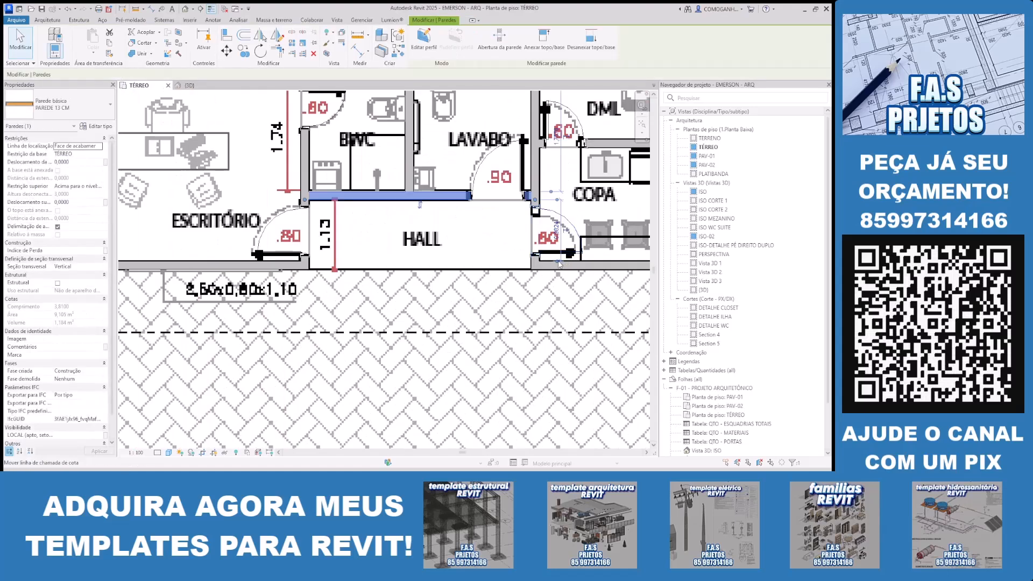
type("1.13")
key("Return")
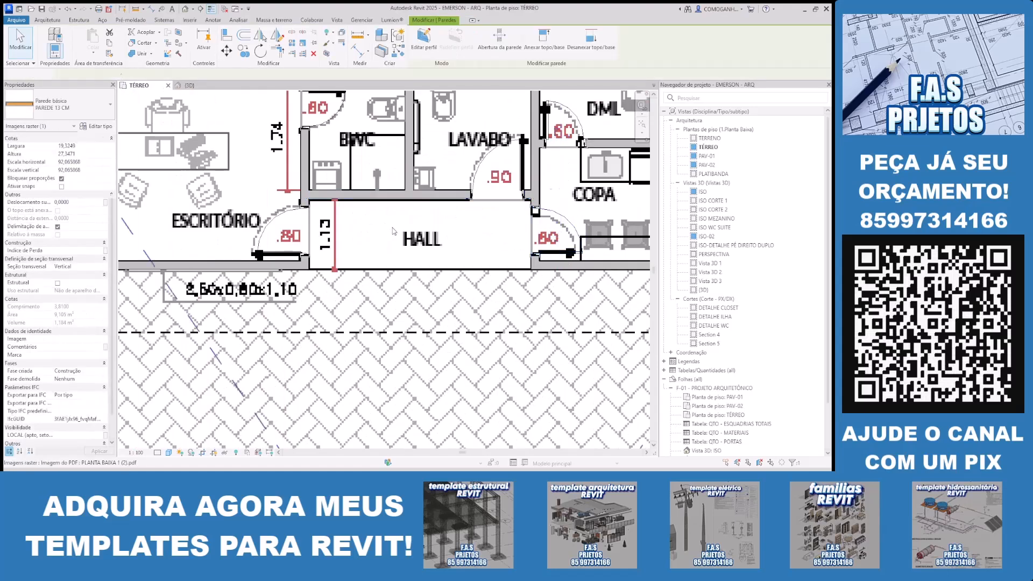
left_click(393, 232)
scroll(554, 227, "down", 2)
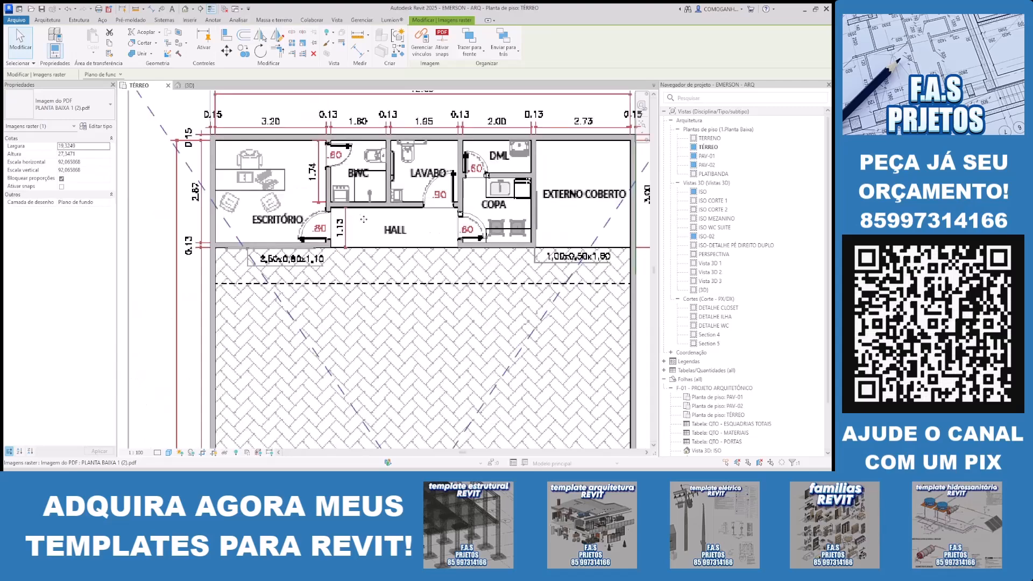
Step: Set the DML's clear depth to 0.95 m by repositioning the wall between the DML and Copa
key("Escape")
scroll(530, 183, "up", 2)
left_click(500, 156)
scroll(500, 156, "down", 2)
middle_click_drag(500, 157, 502, 267)
scroll(470, 242, "up", 2)
left_click(500, 291)
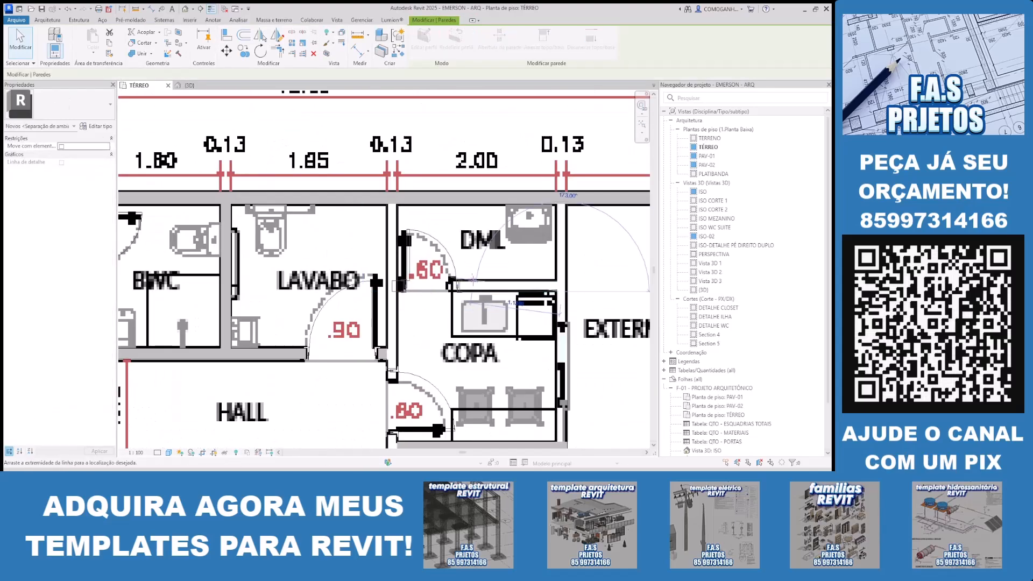
key("Escape")
left_click(474, 285)
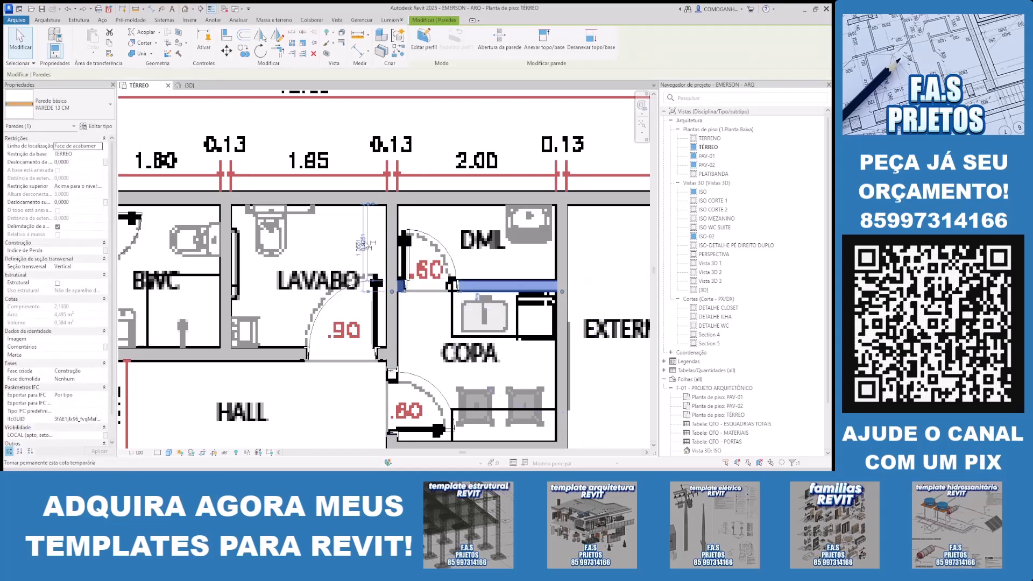
scroll(371, 244, "up", 2)
left_click(362, 243)
type(".95")
key("Return")
left_click(467, 253)
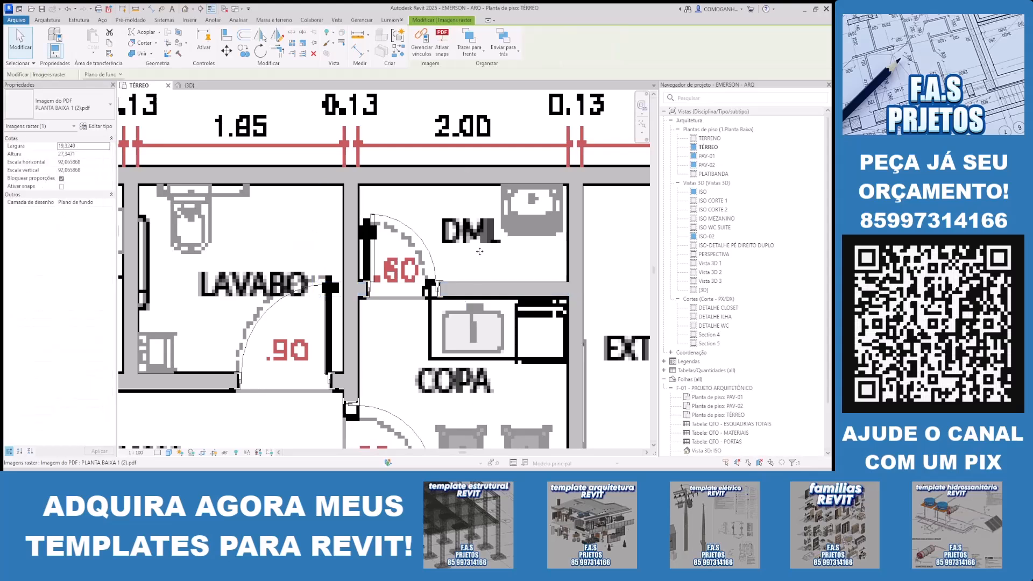
Step: Examine the corrected room layout and the window annotation along the lower Escritório wall
scroll(471, 250, "down", 2)
scroll(450, 323, "down", 1)
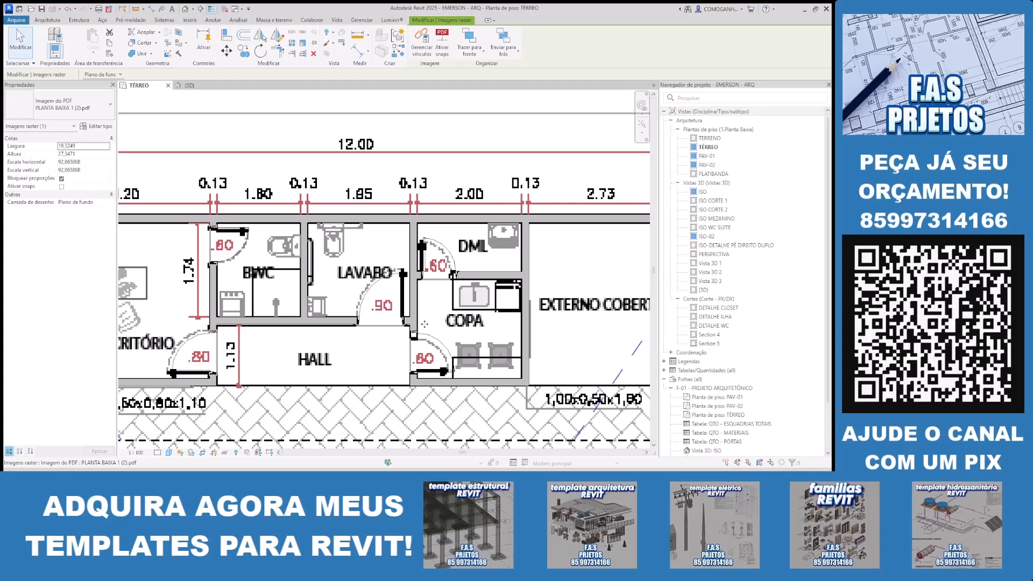
scroll(497, 283, "down", 1)
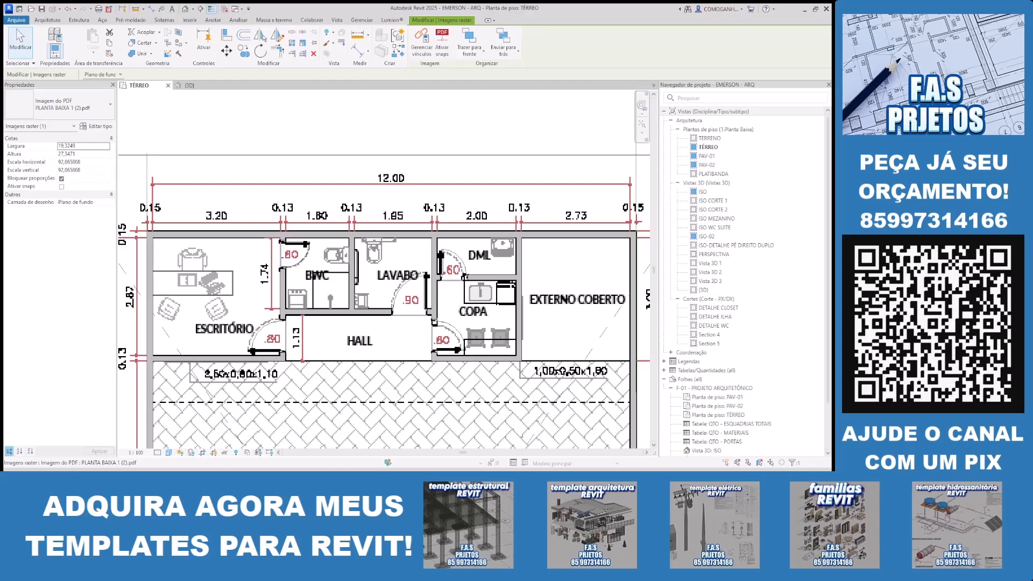
scroll(433, 262, "down", 2)
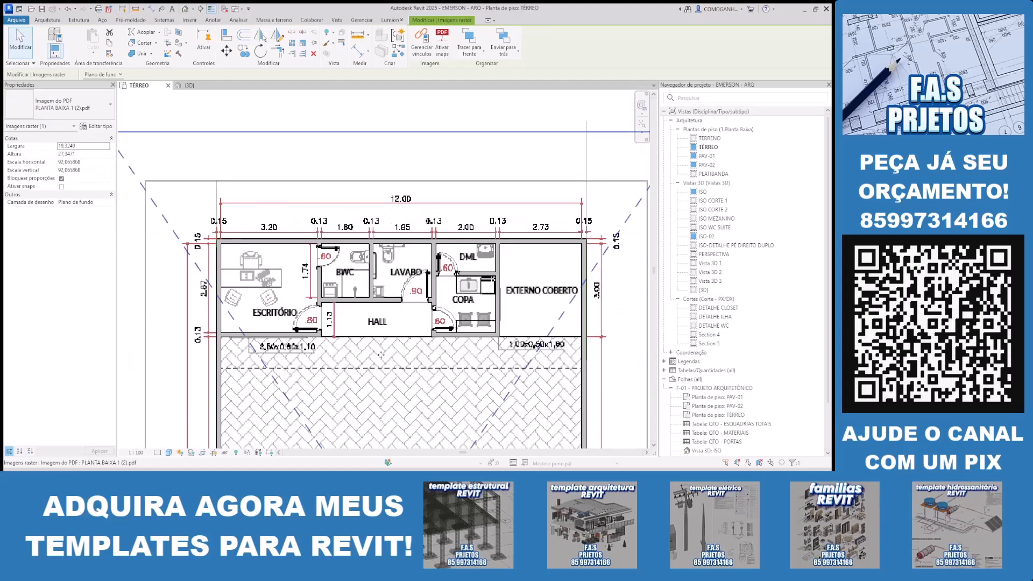
scroll(381, 355, "up", 3)
left_click(338, 320)
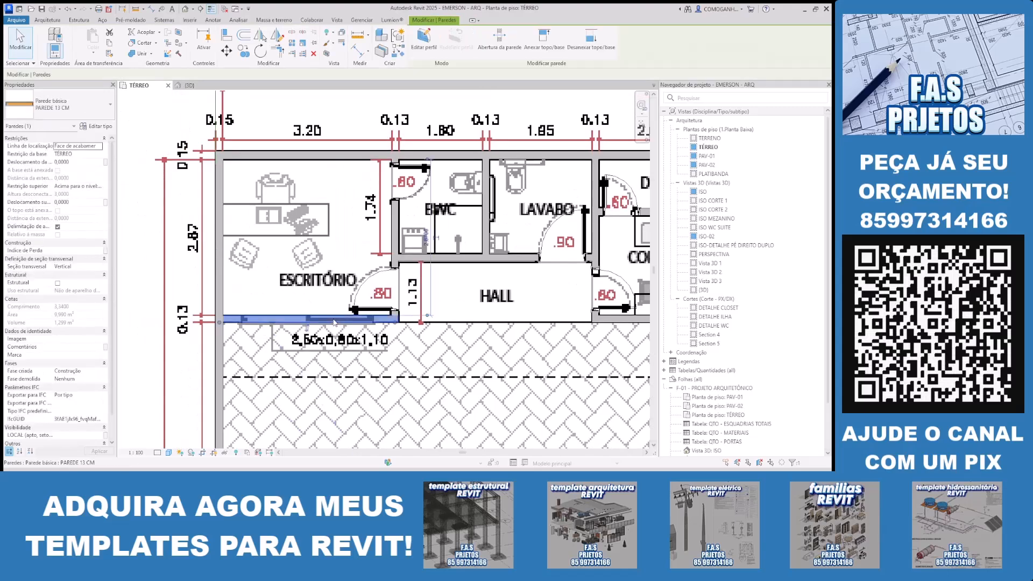
scroll(325, 337, "up", 2)
scroll(323, 338, "down", 2)
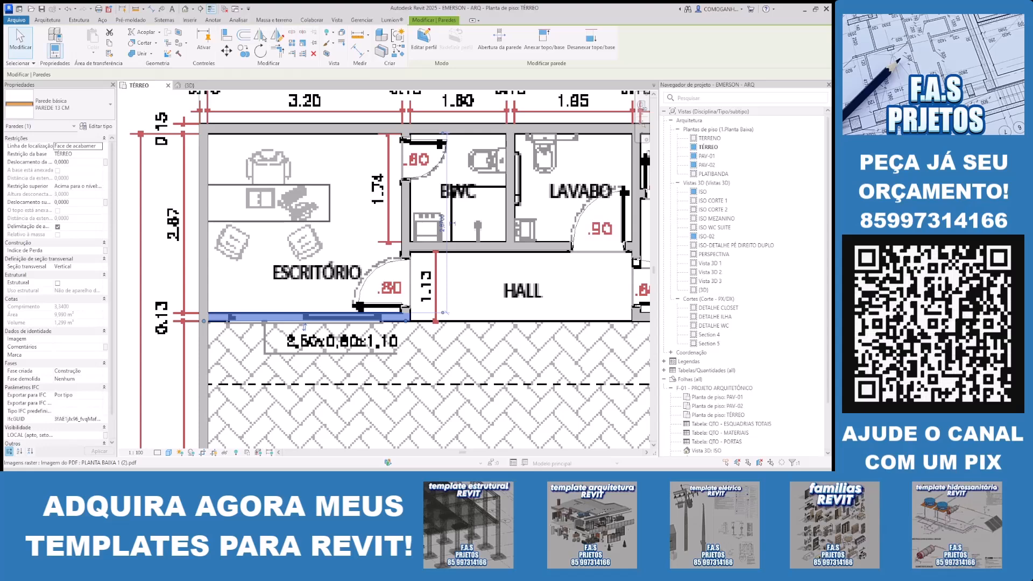
Step: Place a JANELA window of type JA_Simples_1.20x1.00 in the lower Escritório wall over the plan's window
left_click(45, 20)
left_click(82, 41)
left_click(75, 105)
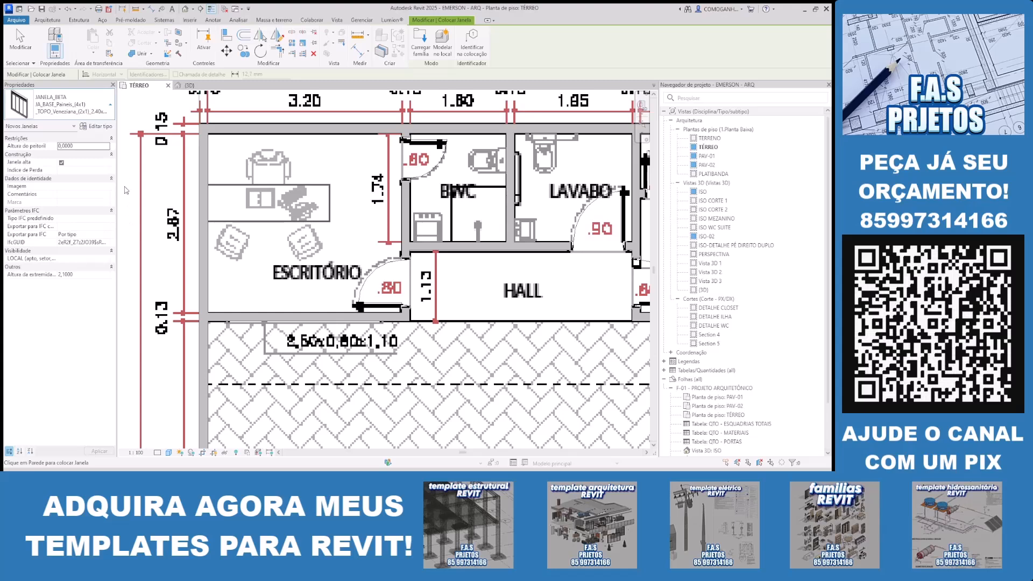
left_click(124, 190)
left_click(304, 318)
key("Escape")
Step: Change the Escritório window to a 2.5 m wide type named JANELA 2.5M
left_click(97, 127)
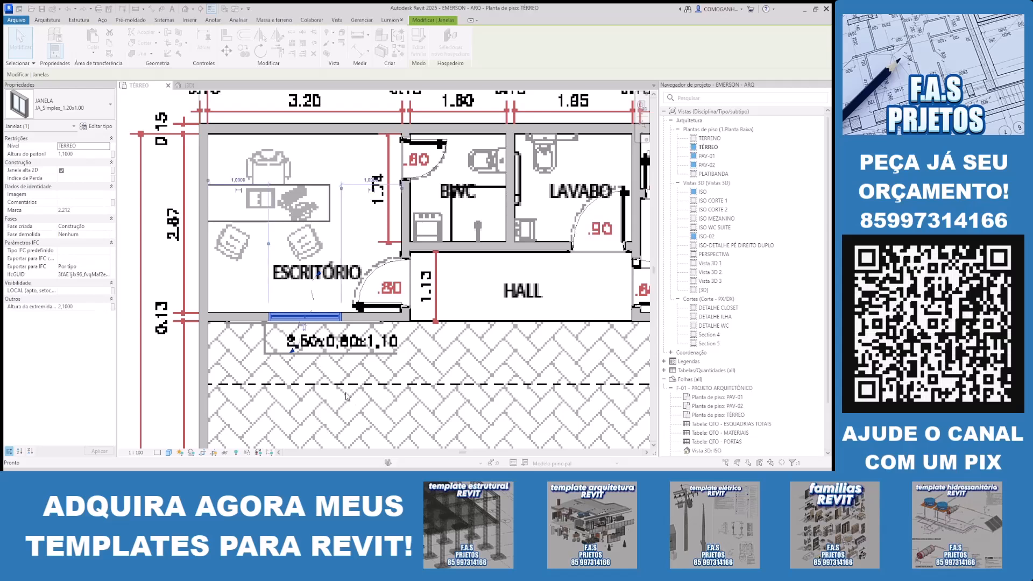
left_click(92, 306)
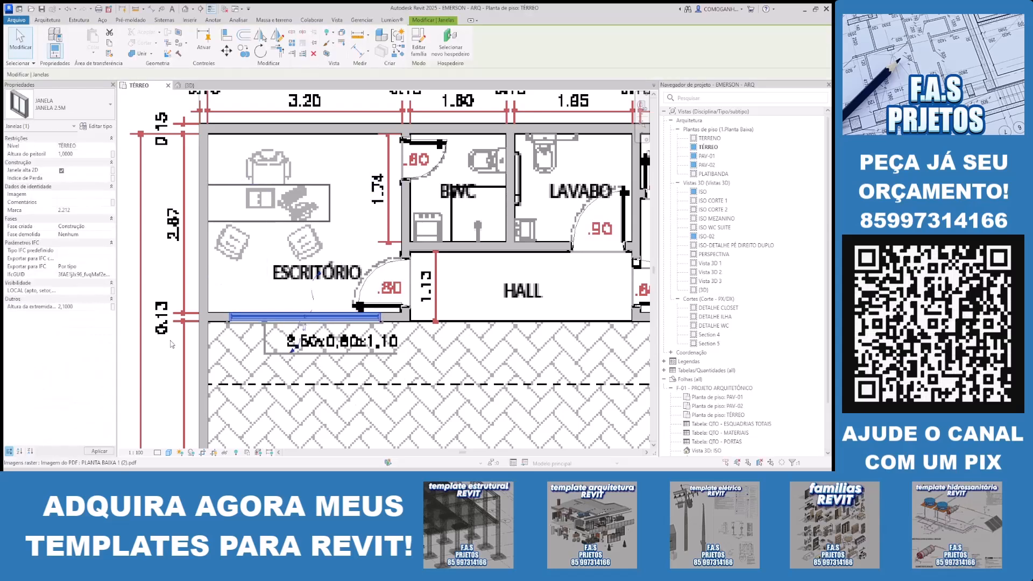
left_click(346, 345)
scroll(346, 345, "down", 2)
key("Escape")
left_click(382, 271)
left_click(433, 289)
scroll(435, 296, "up", 1)
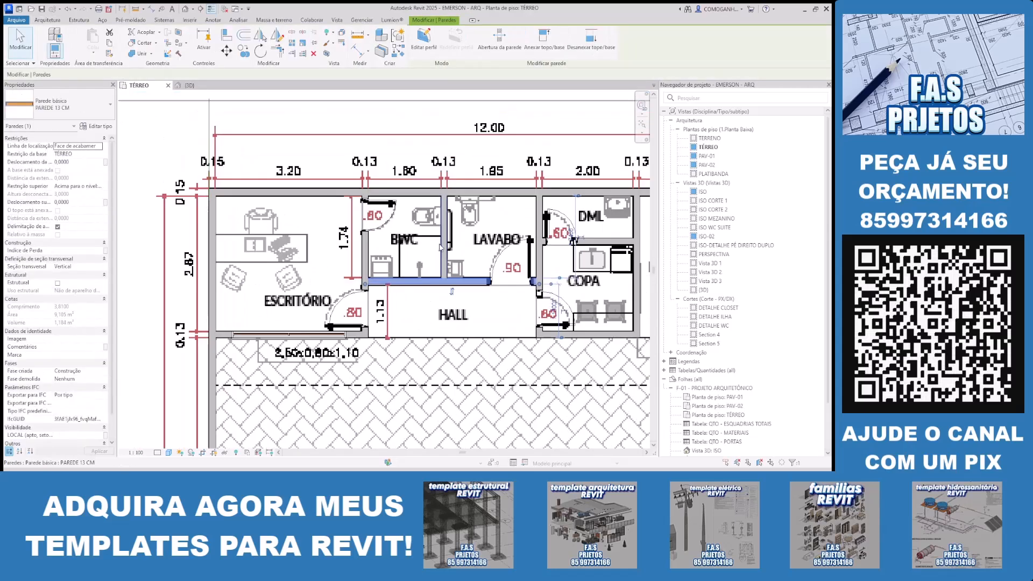
key("Escape")
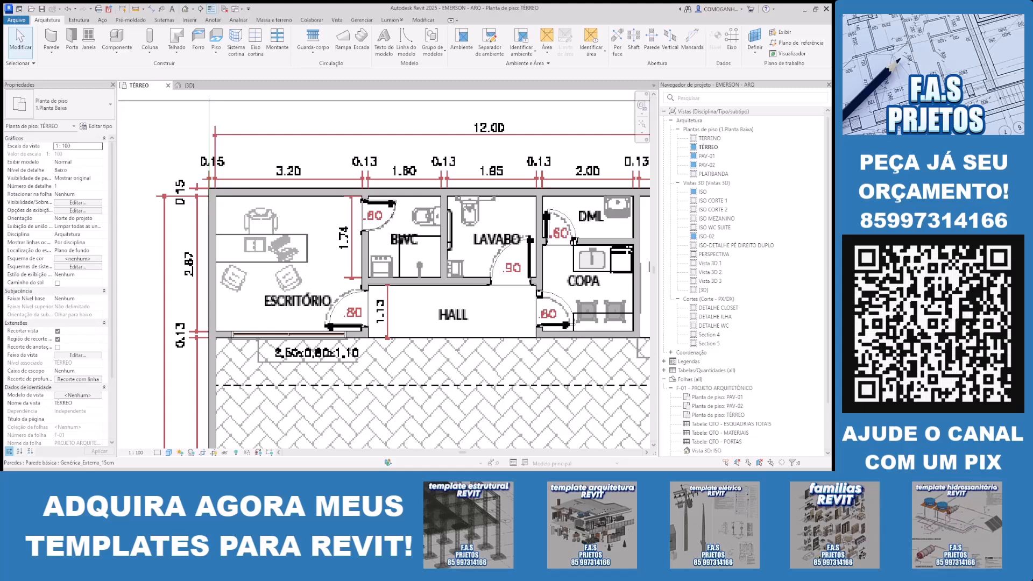
Step: Place a JANELA 1X.5M window in the wall between the Copa and Externo Coberto
left_click(83, 37)
left_click(637, 291)
key("Escape")
key("Escape")
scroll(616, 286, "up", 3)
middle_click_drag(625, 286, 368, 276)
left_click(403, 277)
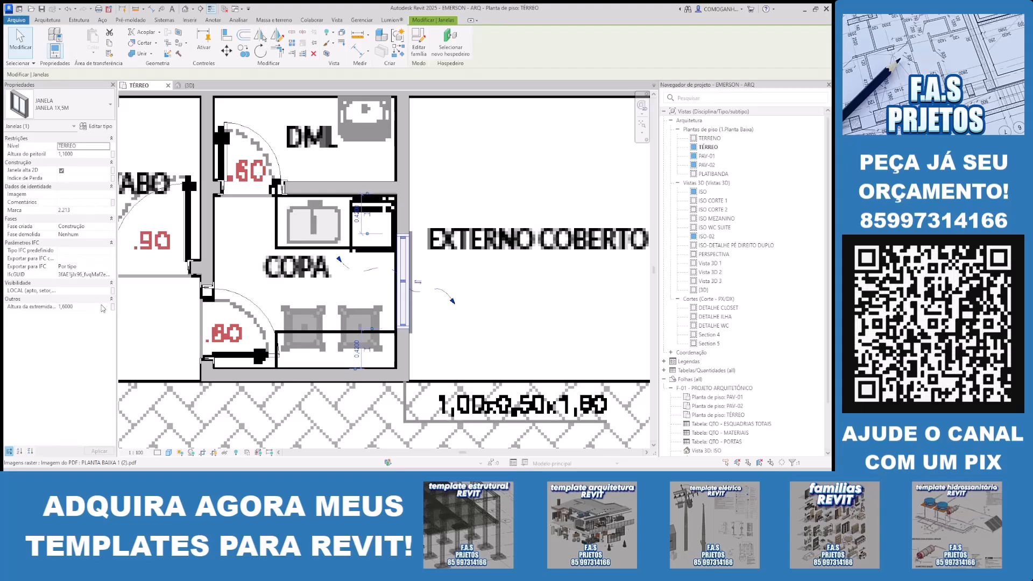
Step: Edit the Copa window's head height
left_click(102, 306)
left_click(157, 295)
scroll(464, 337, "down", 3)
middle_click_drag(484, 317, 564, 262)
key("Escape")
scroll(531, 295, "down", 1)
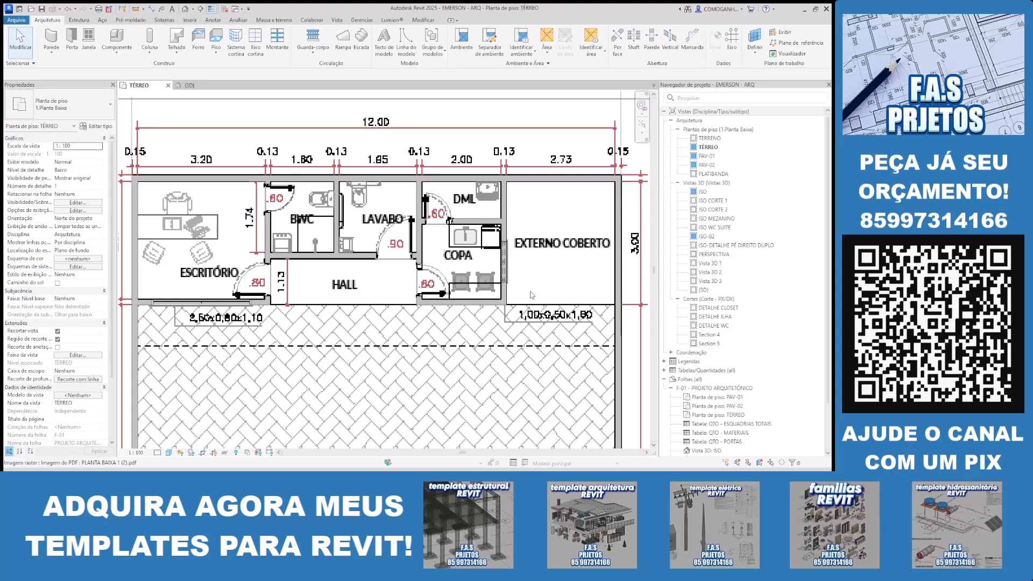
Step: Place LAVATÓRIO washbasin components over the sinks in the Copa and DML
scroll(521, 302, "down", 2)
middle_click_drag(525, 315, 533, 272)
scroll(534, 272, "up", 1)
scroll(463, 232, "up", 3)
left_click(116, 38)
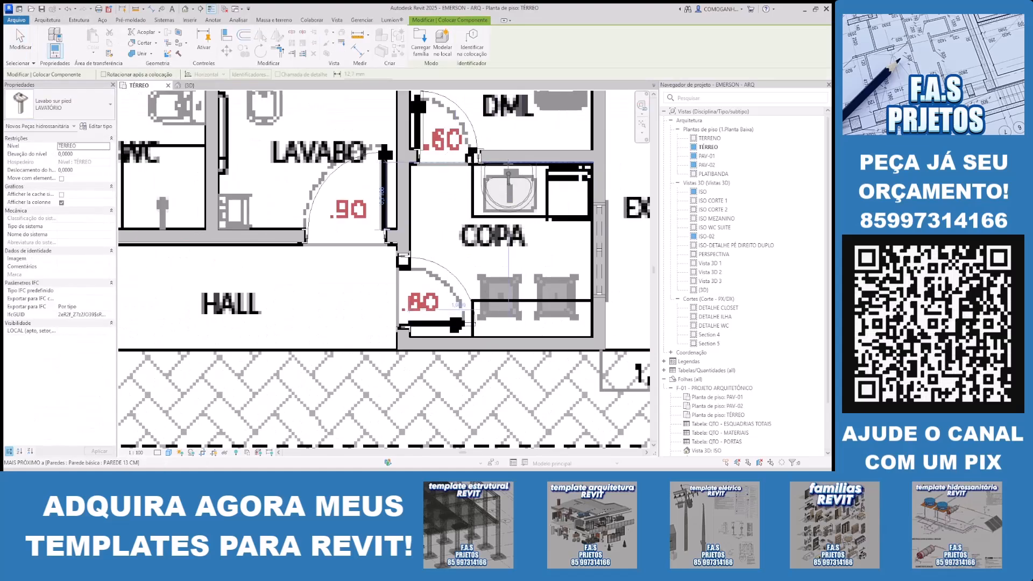
scroll(491, 168, "down", 2)
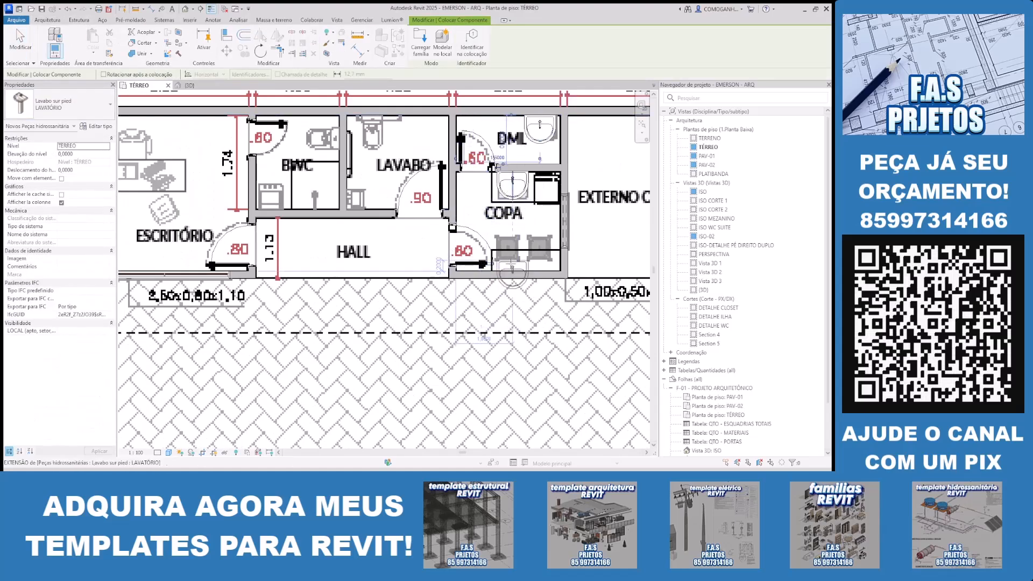
scroll(371, 173, "up", 1)
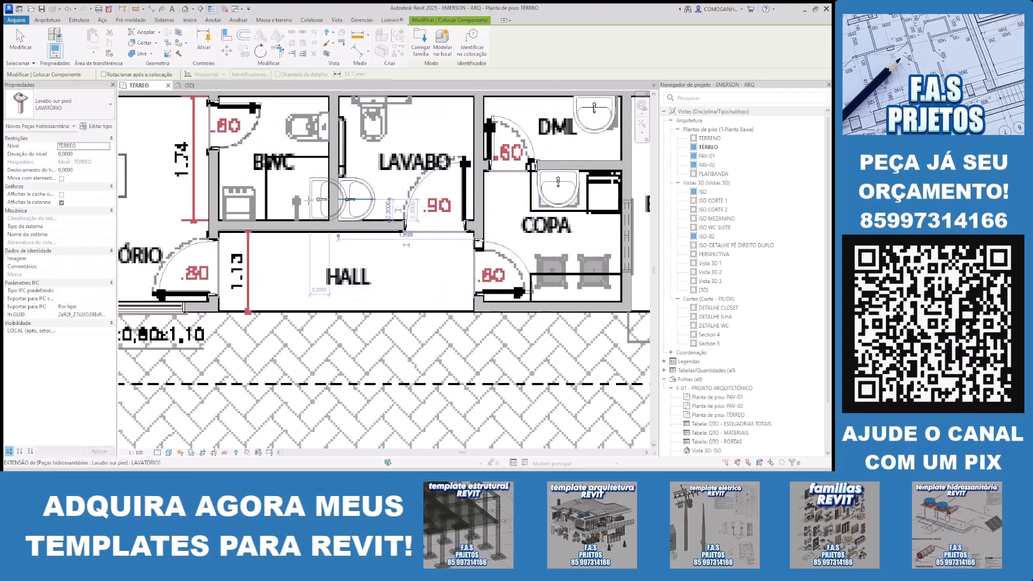
Step: Place LAVATÓRIO washbasins in the BWC and Lavabo, rotating them to match the plan
middle_click_drag(326, 205, 448, 243)
key("space")
left_click(362, 259)
scroll(479, 222, "down", 1)
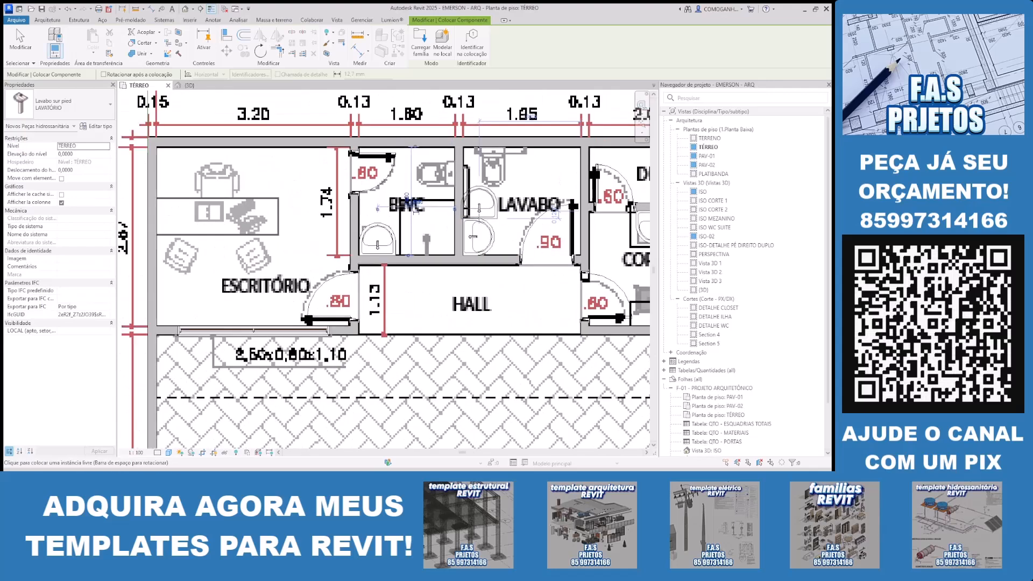
scroll(484, 222, "down", 1)
left_click(487, 239)
scroll(501, 302, "down", 2)
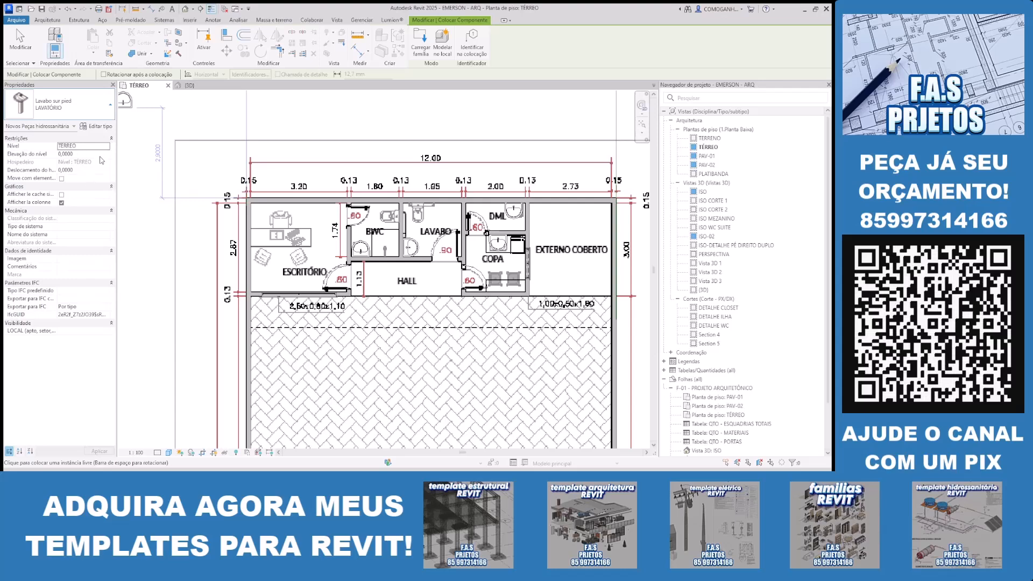
Step: Place VASO SANITÁRIO toilets in the BWC and Lavabo, rotated to match the plan
left_click(97, 185)
scroll(395, 223, "up", 5)
key("space")
left_click(409, 197)
scroll(416, 198, "down", 3)
scroll(469, 188, "up", 3)
scroll(468, 188, "up", 2)
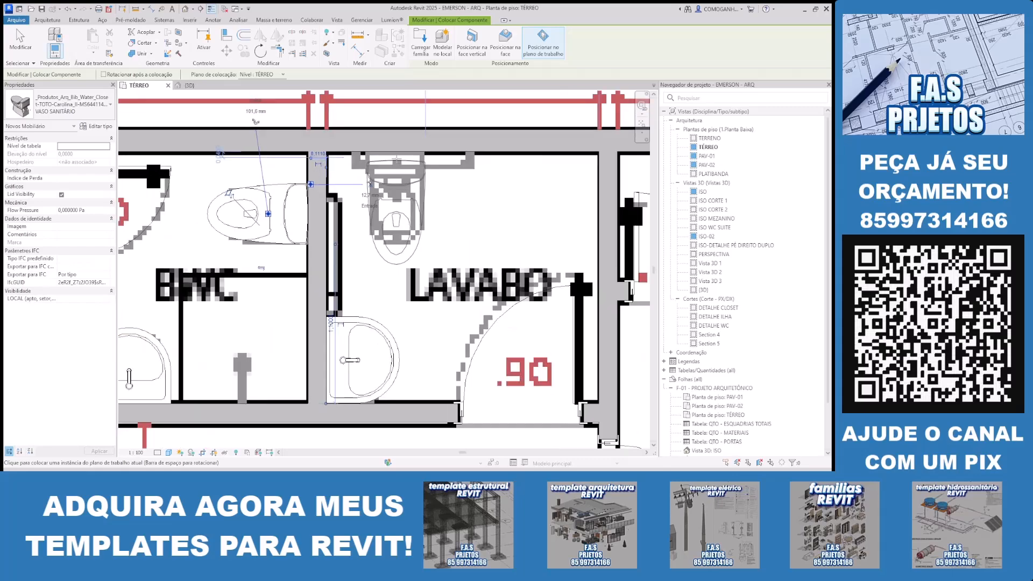
left_click(397, 159)
key("Escape")
Step: Nudge the BWC toilet two increments away from the wall shared with the Lavabo
left_click(291, 216)
key("Left")
key("Left")
key("Escape")
scroll(320, 222, "down", 4)
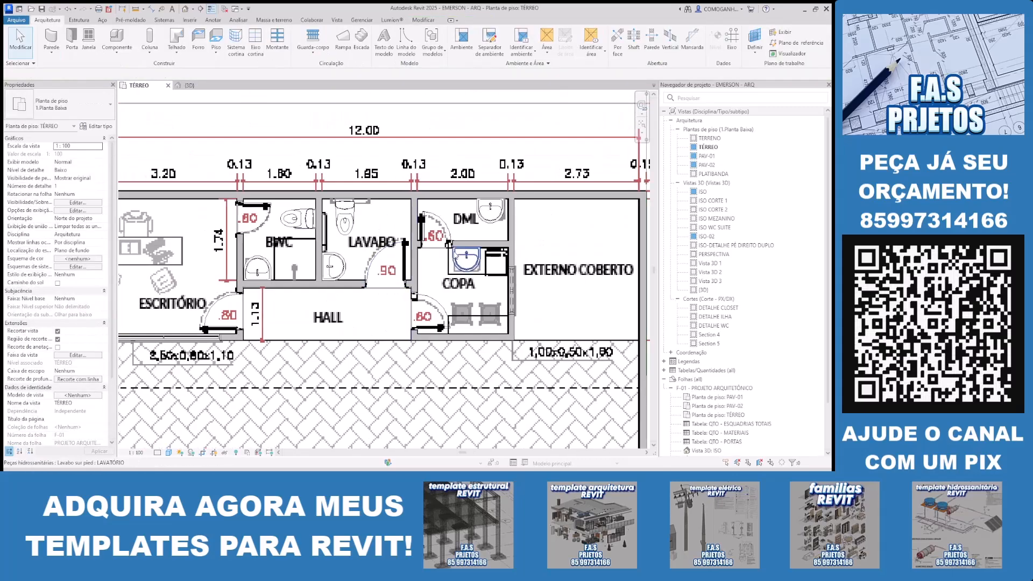
scroll(627, 279, "down", 2)
left_click(117, 41)
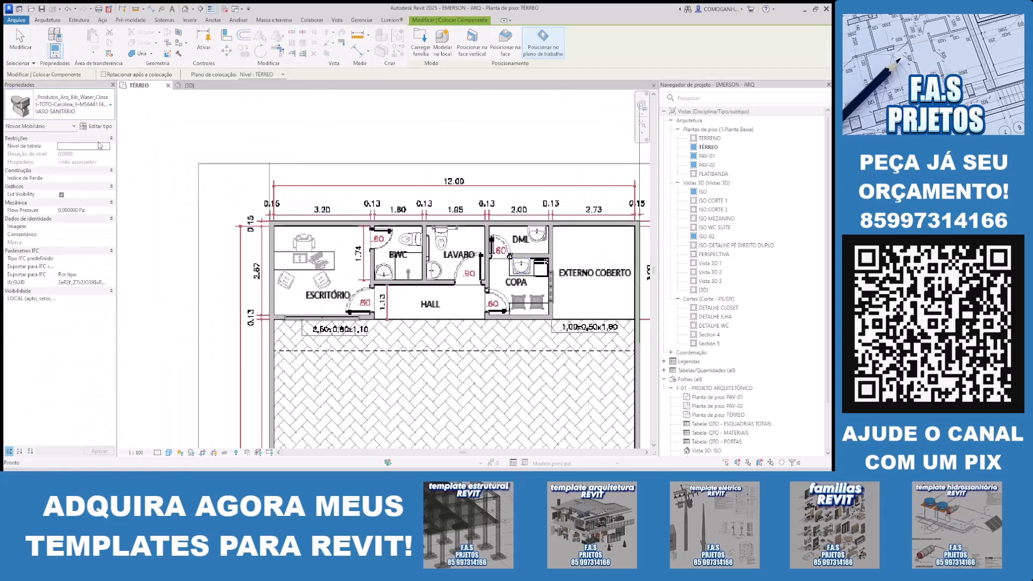
key("Escape")
scroll(463, 331, "up", 2)
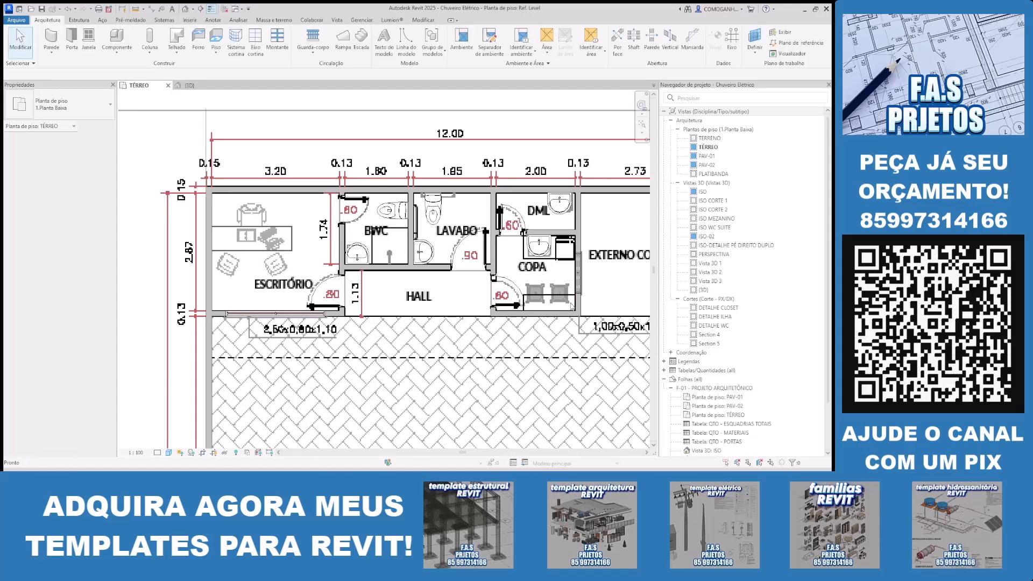
Step: Load the Chuveiro Elétrico family into the project and place one shower in the BWC shower area
left_click(690, 42)
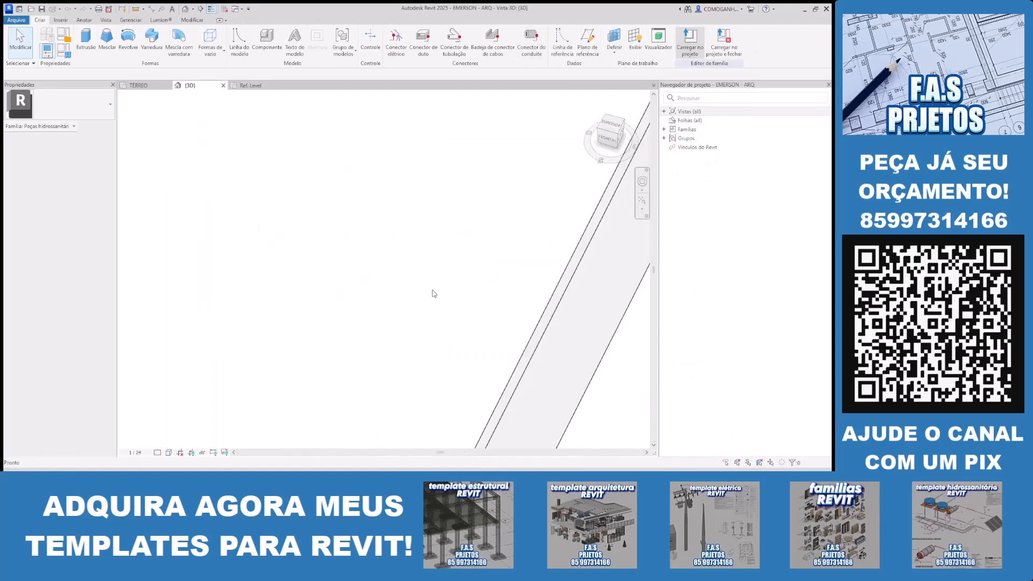
left_click(397, 269)
key("Escape")
key("Escape")
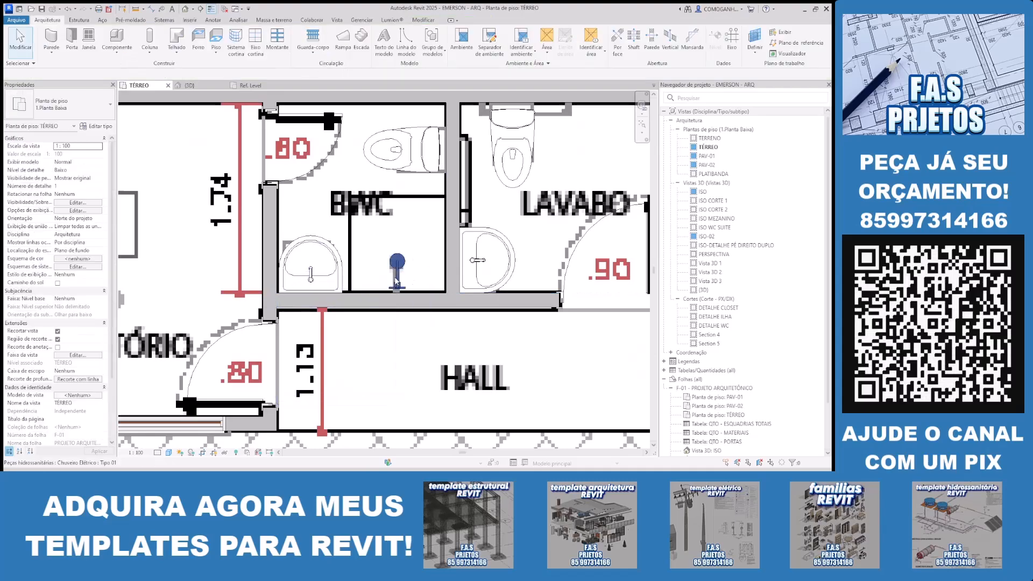
scroll(398, 266, "up", 3)
key("Escape")
scroll(397, 227, "down", 6)
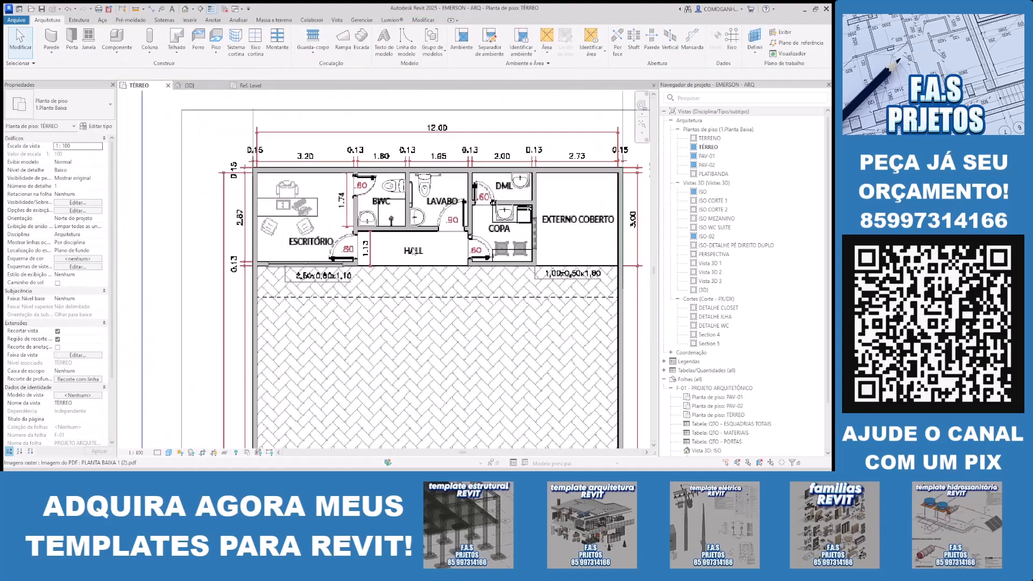
Step: Create a rectangular PI_30cm_Porcelanato_60x60cm + Base floor across the rooms and the Externo Coberto area, between the outer walls
left_click(217, 36)
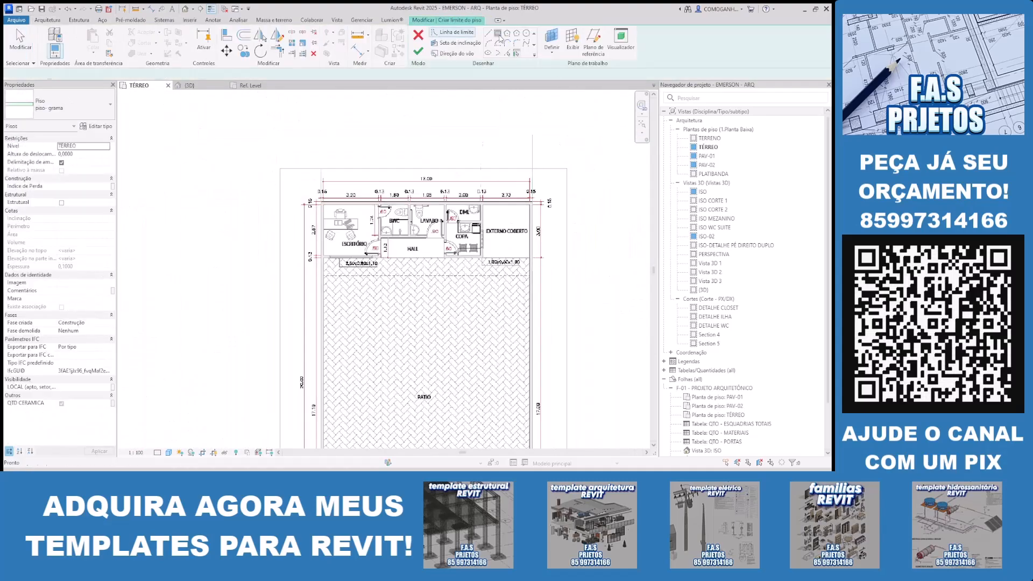
left_click(498, 33)
scroll(323, 217, "up", 6)
left_click(325, 175)
scroll(406, 307, "down", 3)
scroll(548, 298, "up", 3)
left_click(548, 298)
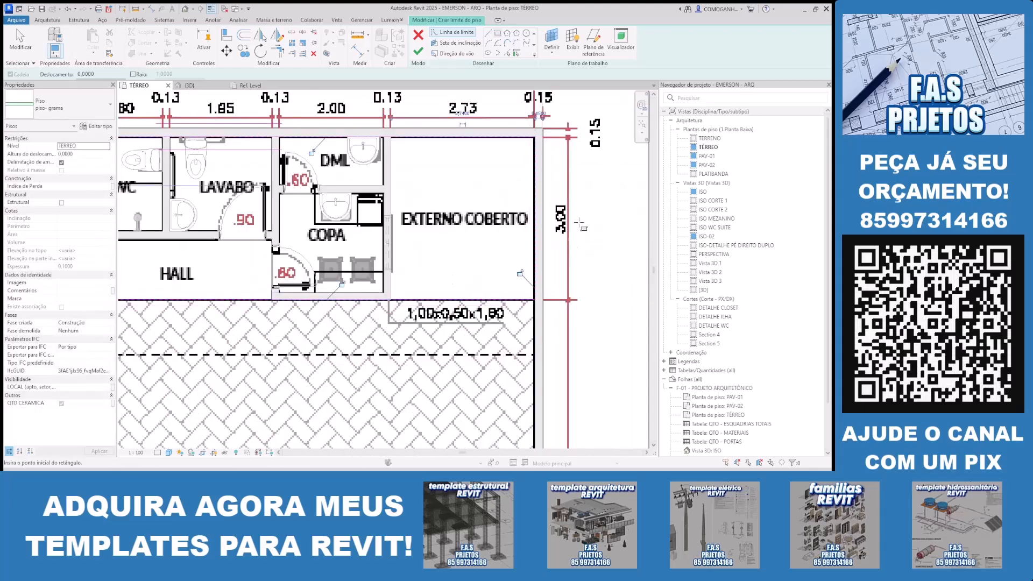
scroll(548, 297, "down", 3)
left_click(105, 354)
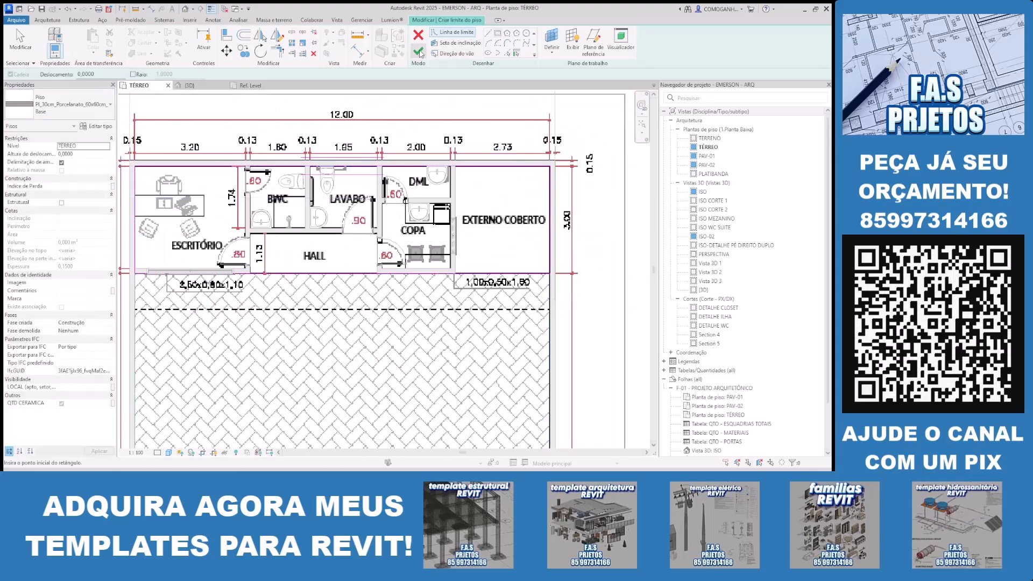
left_click(419, 52)
Step: Copy the porcelain floor down onto the patio area in front of the rooms
left_click(594, 237)
scroll(595, 237, "down", 3)
left_click(557, 258)
left_click(244, 51)
scroll(324, 197, "up", 5)
left_click(350, 191)
scroll(350, 191, "down", 5)
scroll(339, 264, "up", 5)
left_click(382, 213)
key("Escape")
scroll(333, 209, "down", 5)
Step: Stretch the copied floor's boundary over the whole patio and change its type to REV_Intertravado_cinza_escuro_2,5cm
left_click(418, 44)
scroll(452, 144, "down", 3)
left_click_drag(464, 203, 467, 328)
left_click(543, 284)
middle_click_drag(544, 284, 544, 275)
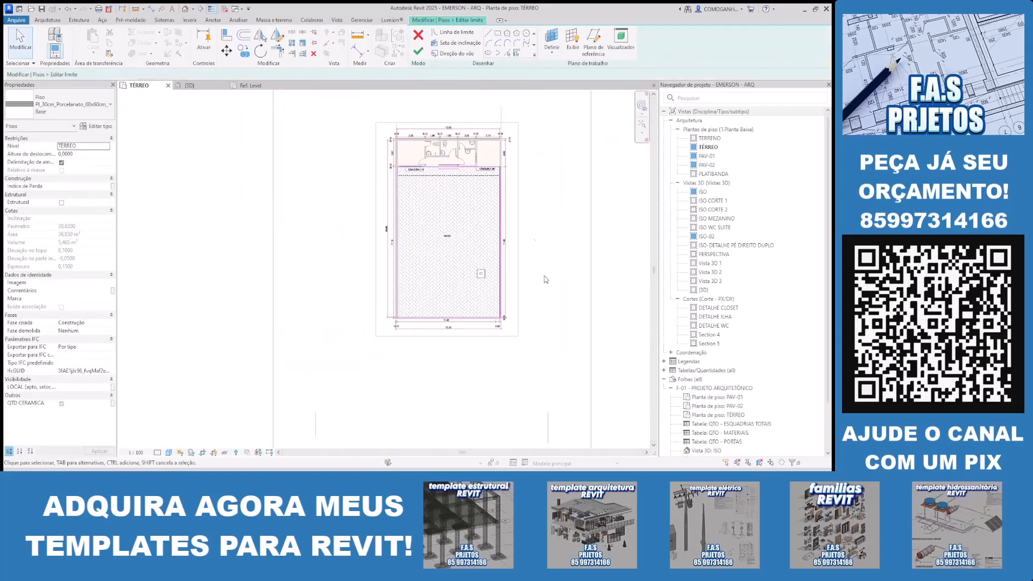
left_click(106, 105)
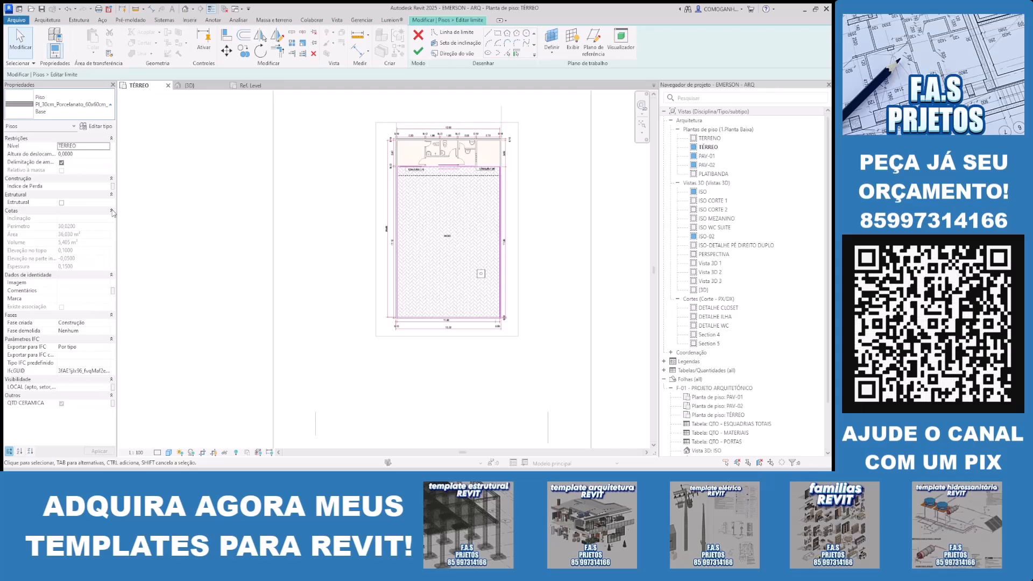
left_click(419, 51)
scroll(485, 134, "up", 3)
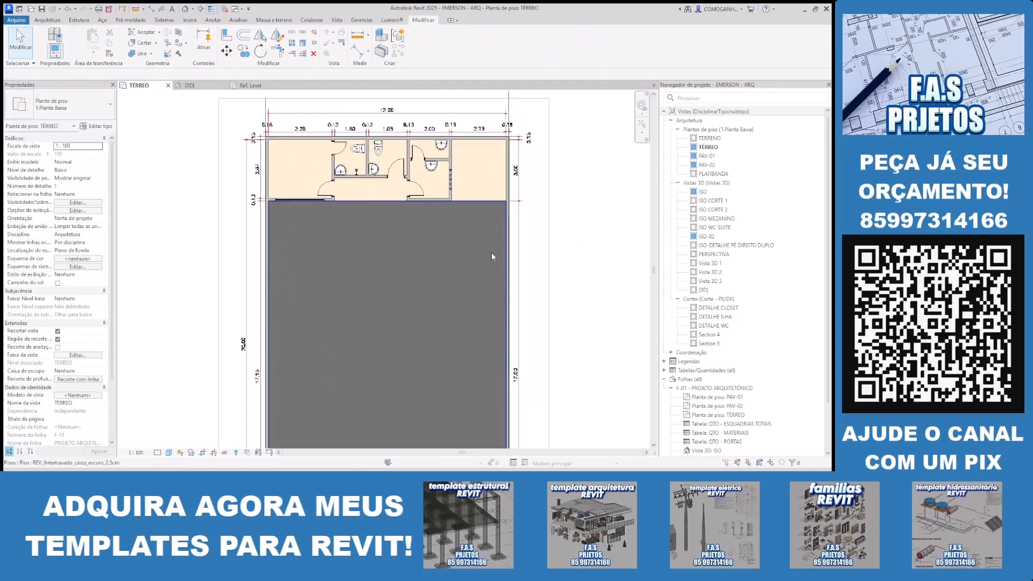
Step: Open the {3D} view, select the two side walls and the rear perimeter wall, and open their base constraint
left_click(190, 86)
middle_click_drag(501, 281, 556, 327, "shift")
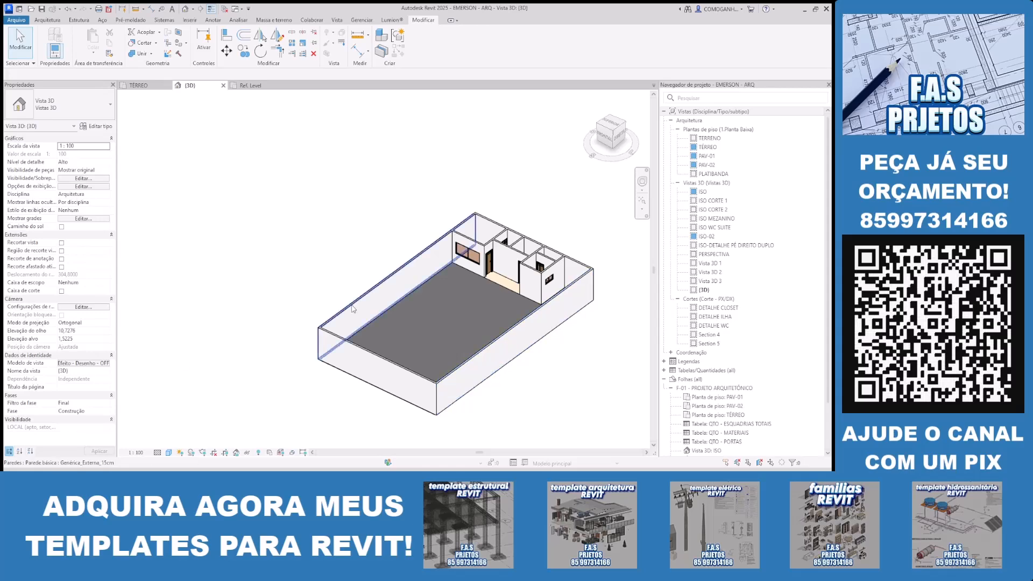
scroll(501, 284, "up", 2)
left_click(501, 283)
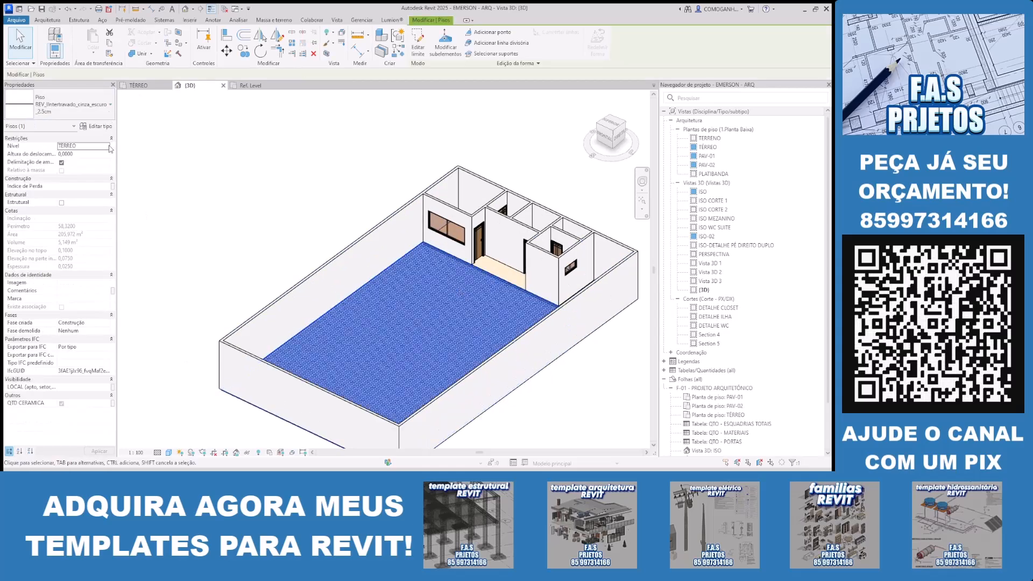
left_click(205, 199)
scroll(483, 290, "up", 6)
scroll(411, 236, "down", 5)
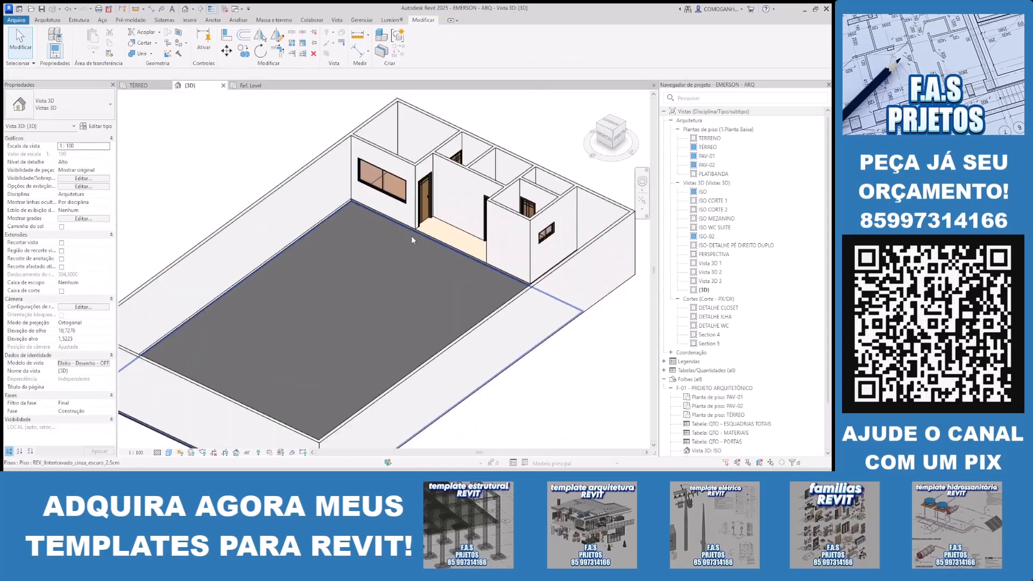
left_click(518, 288)
left_click(580, 218, "ctrl")
left_click(335, 176, "ctrl")
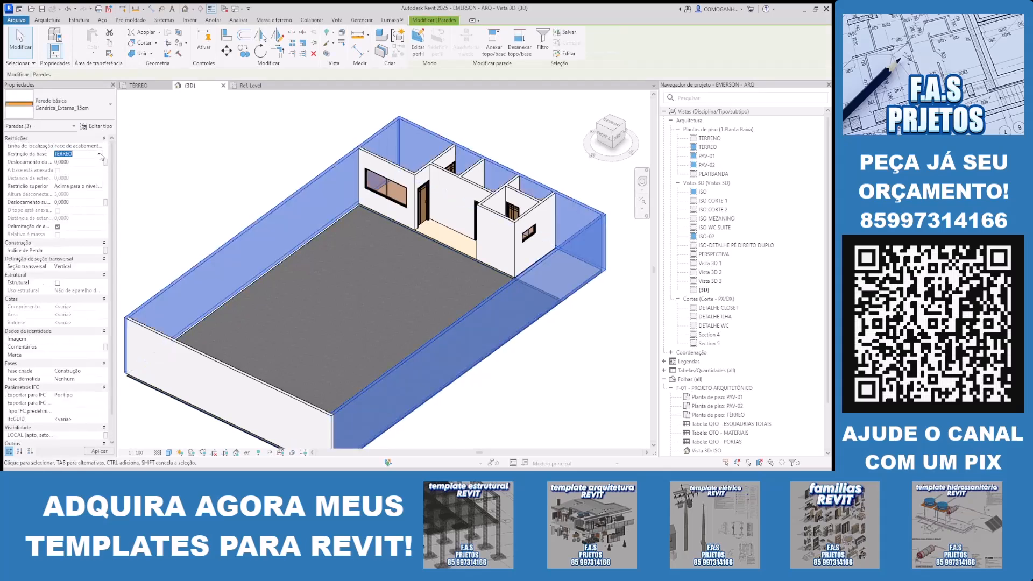
left_click(274, 130)
Step: Examine the rooms, fixtures, floors and perimeter walls from all sides in the 3D view
middle_click_drag(580, 319, 437, 237, "shift")
scroll(460, 223, "down", 3)
scroll(461, 241, "up", 3)
scroll(496, 295, "down", 5)
scroll(477, 295, "up", 6)
scroll(422, 273, "down", 6)
scroll(418, 270, "up", 3)
scroll(437, 215, "down", 6)
middle_click_drag(437, 185, 462, 195, "shift")
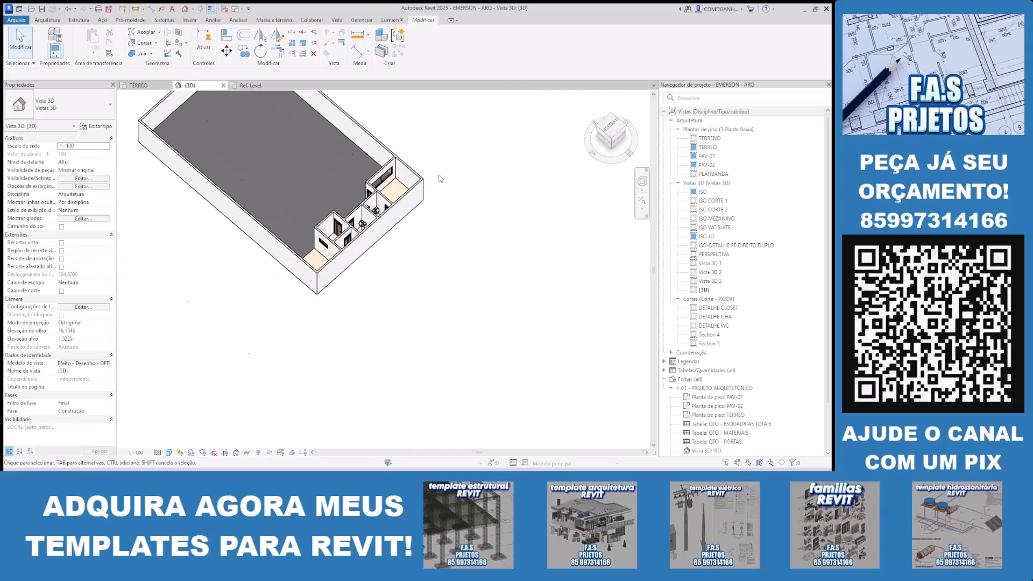
scroll(461, 210, "up", 5)
scroll(607, 319, "down", 5)
middle_click_drag(331, 341, 506, 302, "shift")
scroll(509, 298, "up", 4)
scroll(479, 162, "down", 3)
middle_click_drag(476, 158, 428, 193, "shift")
scroll(431, 196, "down", 2)
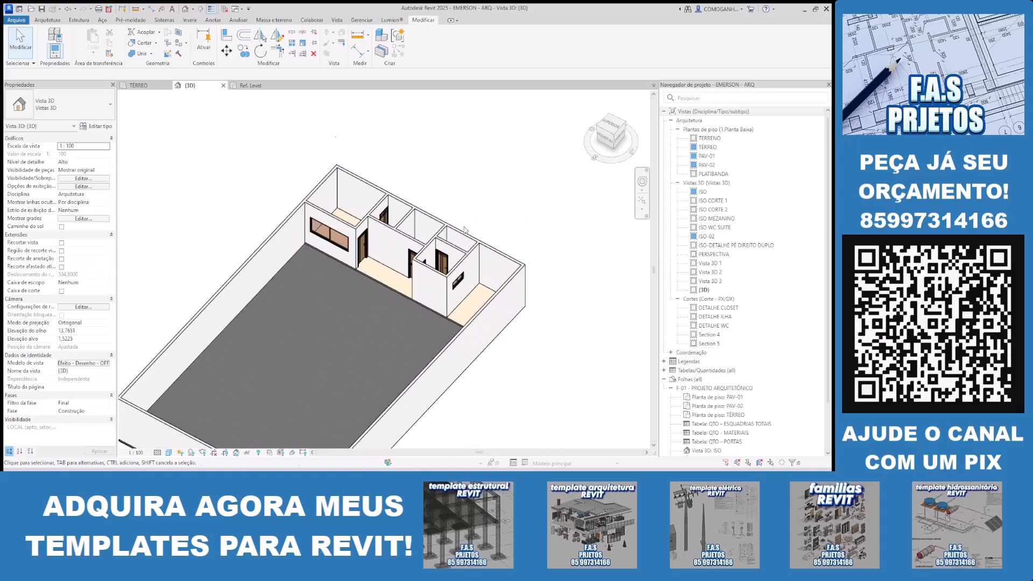
Step: Reveal the hidden elements in the 3D view and turn the model to its right-side elevation
left_click(591, 101)
left_click(258, 453)
scroll(364, 262, "up", 3)
scroll(341, 253, "up", 2)
scroll(413, 256, "down", 5)
left_click(619, 137)
scroll(304, 280, "up", 2)
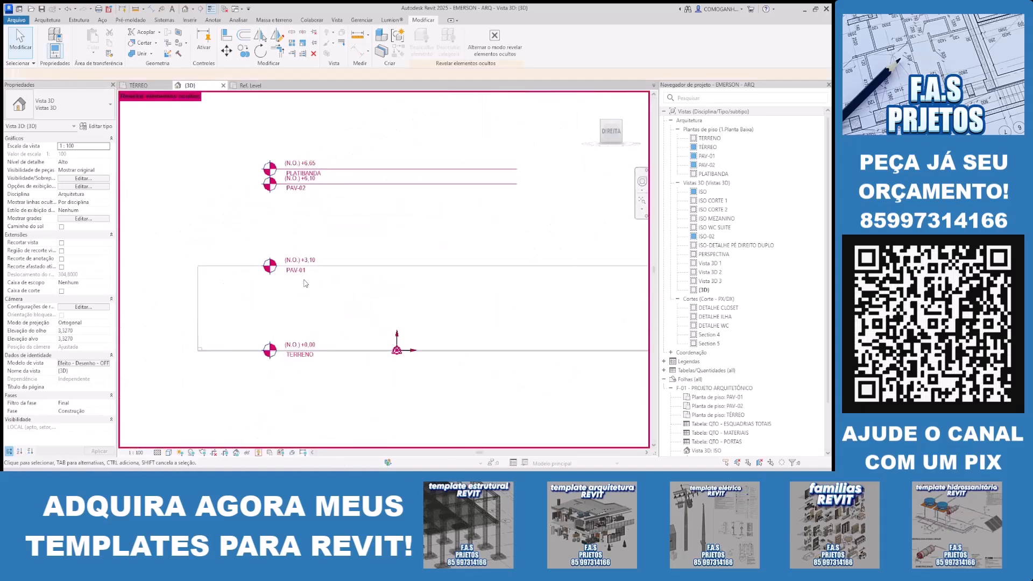
Step: Set the PAV-02 level 0,8 m above PAV-01
left_click(305, 266)
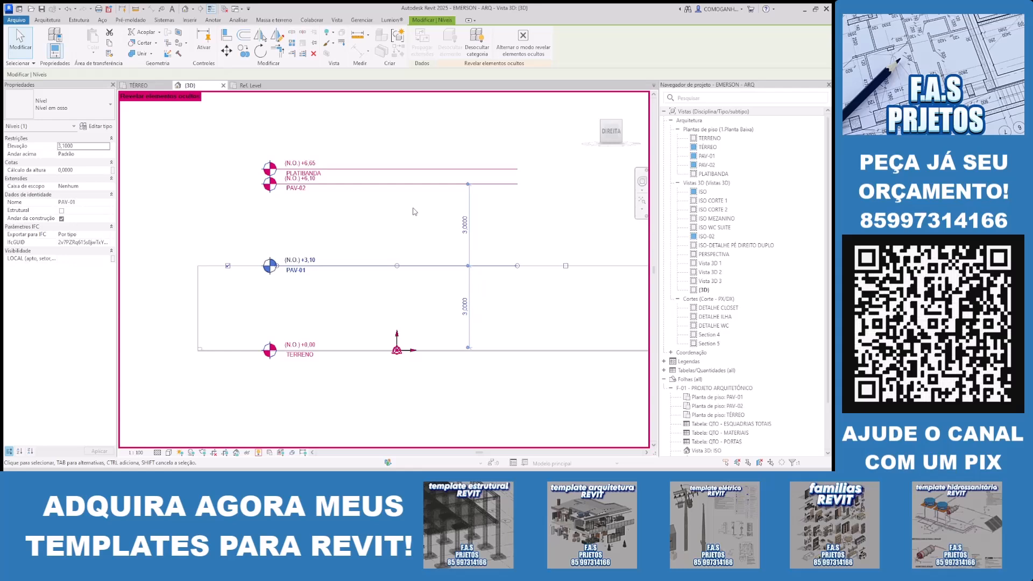
left_click(487, 184)
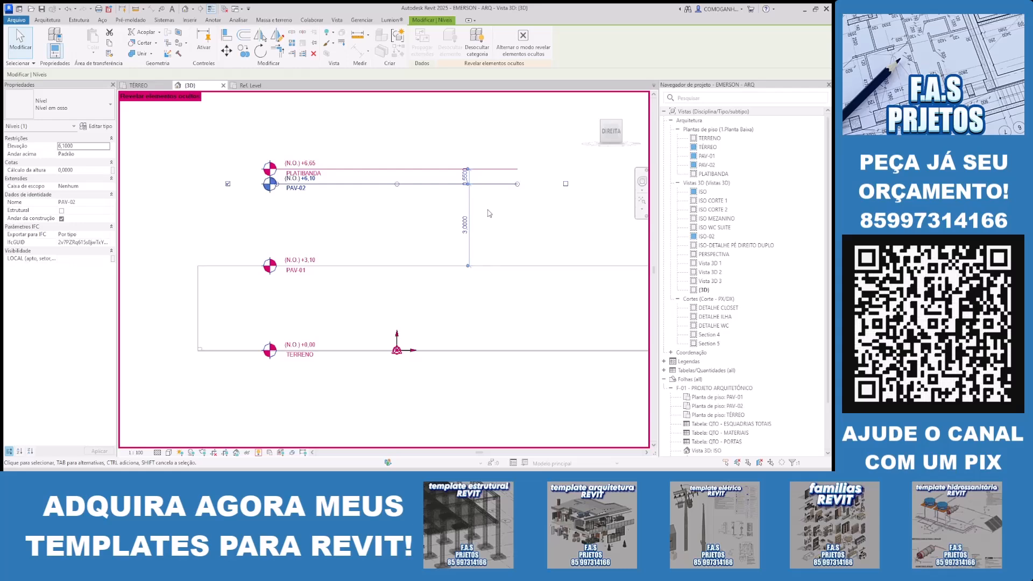
left_click(465, 225)
type("0,8")
key("Return")
left_click(359, 251)
scroll(359, 252, "up", 2)
scroll(371, 162, "down", 3)
Step: Delete the PLATIBANDA level and open the PAV-02 floor plan
left_click(392, 146)
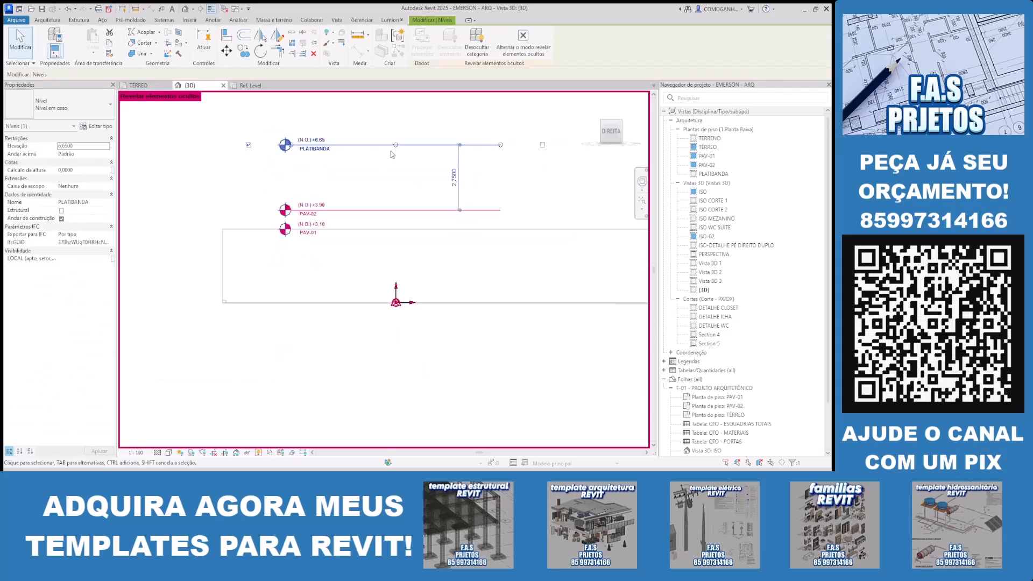
key("Delete")
scroll(381, 173, "down", 4)
double_click(708, 165)
scroll(424, 217, "down", 1)
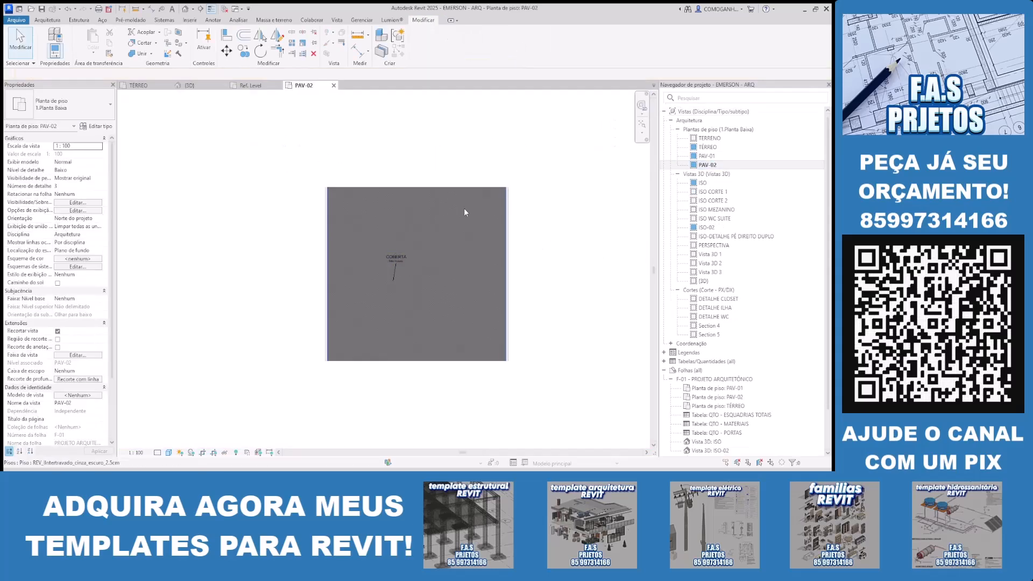
Step: Show the PAV-02 crop region and extend its upper and lower edges beyond the building
left_click(213, 452)
scroll(464, 314, "down", 3)
left_click(509, 268)
left_click_drag(433, 268, 439, 216)
left_click_drag(433, 333, 425, 361)
scroll(461, 361, "up", 1)
Step: Delete the ÁREA DE LAZER room and the other leftover element beside it, below the building
left_click(530, 401)
scroll(503, 366, "up", 2)
left_click(508, 364)
key("Delete")
left_click(512, 357)
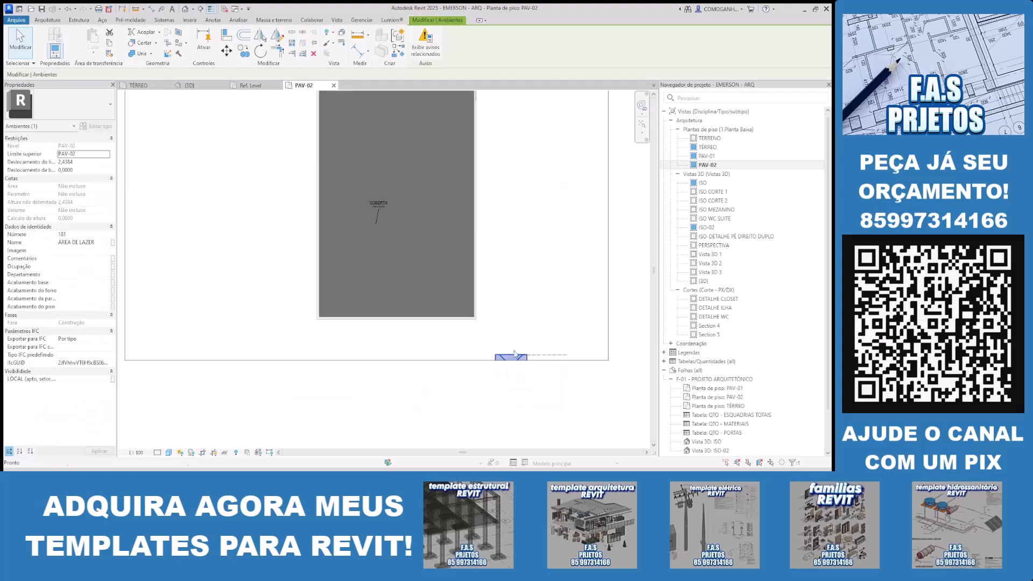
key("Delete")
Step: Narrow the PAV-02 crop region by pulling both side edges in close to the building
scroll(541, 331, "down", 2)
left_click(581, 215)
left_click_drag(581, 250, 517, 250)
left_click_drag(306, 249, 404, 245)
left_click(458, 216)
Step: Select all instances of the leftover reference planes and delete them
scroll(483, 194, "up", 2)
left_click(527, 124)
key("s")
key("a")
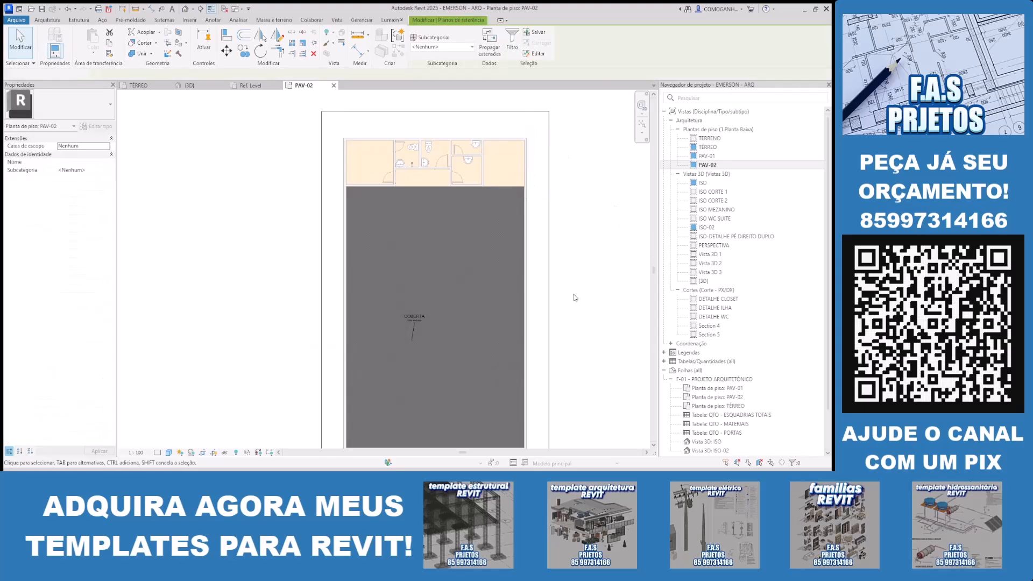
key("Delete")
Step: Temporarily hide the patio floor, delete all instances of the COBERTA room, and restore the hidden floor
left_click(481, 280)
key("h")
key("h")
left_click(425, 318)
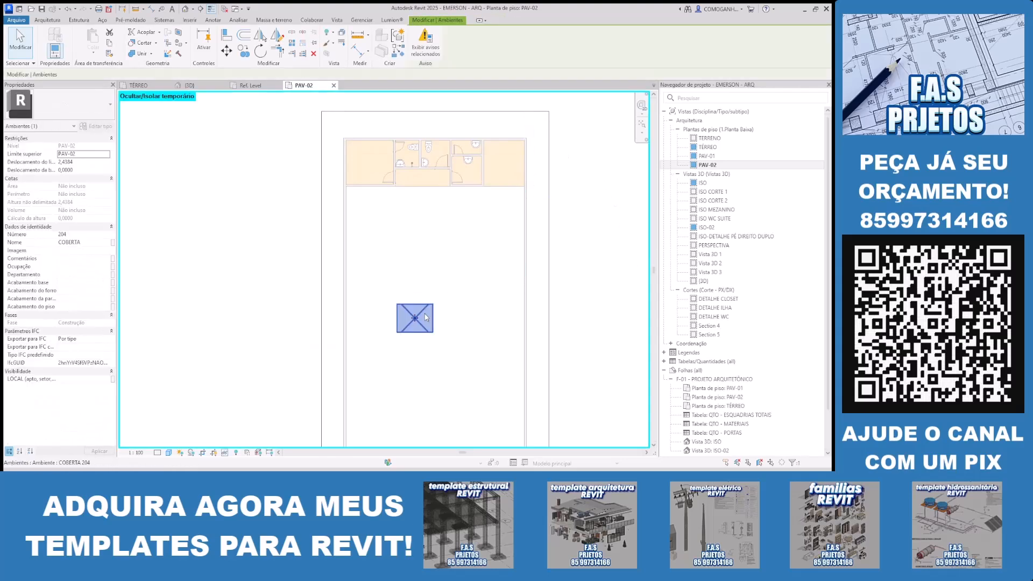
key("s")
key("a")
key("Delete")
scroll(457, 290, "down", 4)
key("h")
key("r")
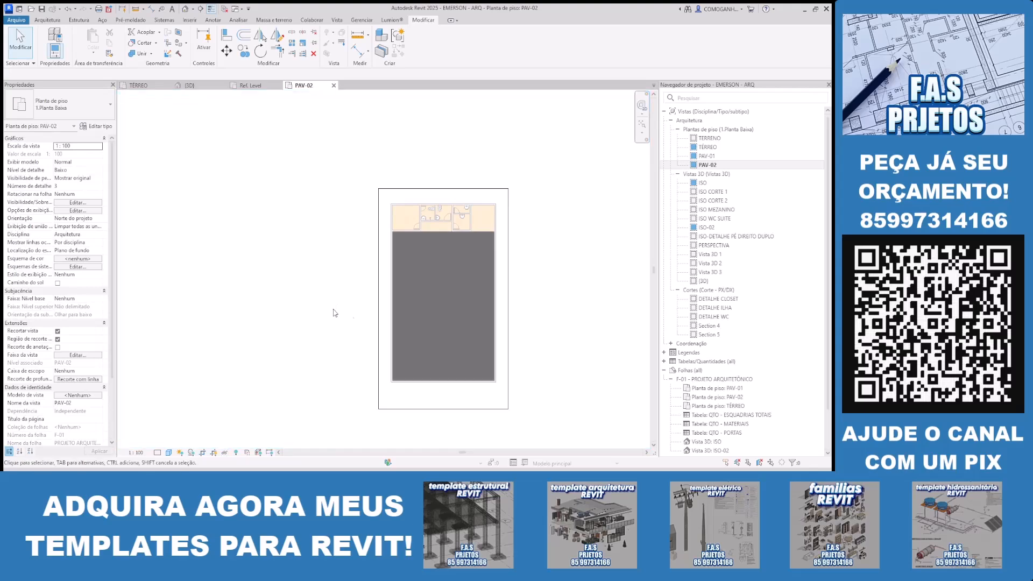
Step: Start a floor on PAV-02 and sketch a rectangular boundary over the rooms, extending past their front wall
scroll(408, 237, "up", 5)
middle_click_drag(344, 175, 304, 153)
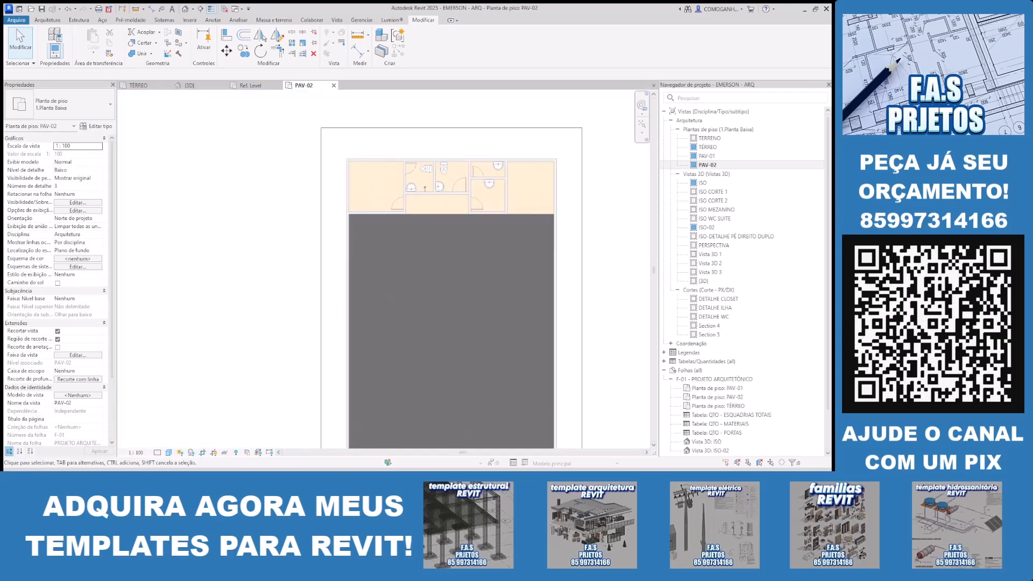
left_click(47, 20)
left_click(215, 36)
left_click(498, 34)
scroll(351, 210, "up", 2)
left_click(347, 124)
scroll(408, 257, "down", 3)
scroll(539, 248, "up", 3)
scroll(541, 248, "up", 2)
left_click(530, 240)
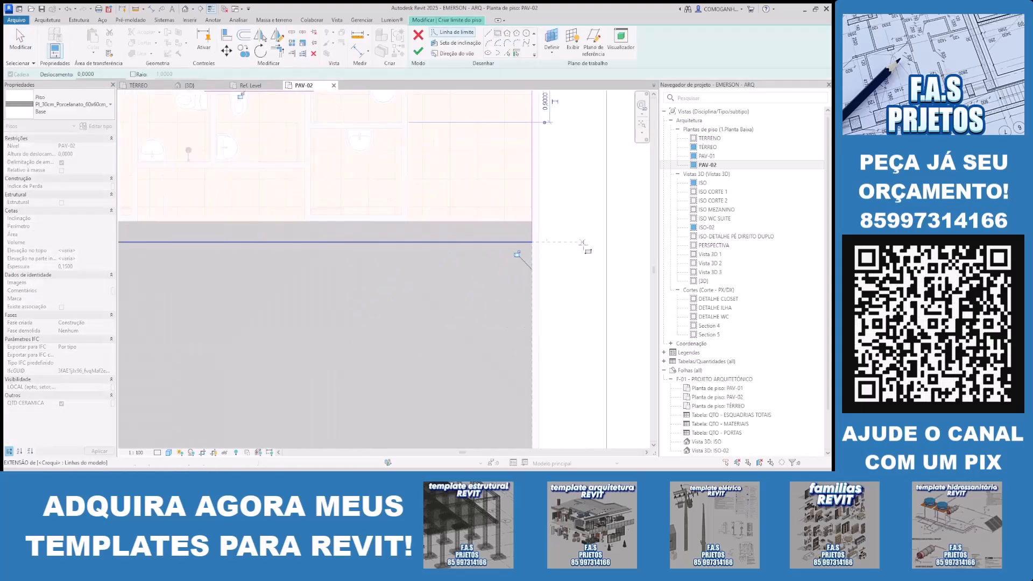
Step: Set the front edge of the floor sketch to 0,9 m beyond the rooms' front wall
key("Escape")
key("Escape")
scroll(541, 243, "down", 4)
left_click(537, 243)
scroll(280, 233, "up", 4)
left_click_drag(358, 188, 358, 233)
left_click(339, 245)
type(",9")
key("Return")
Step: Finish the PAV-02 floor slab and examine how it covers the rooms in the 3D view
left_click(419, 51)
left_click(240, 202)
scroll(240, 202, "down", 5)
left_click(350, 198)
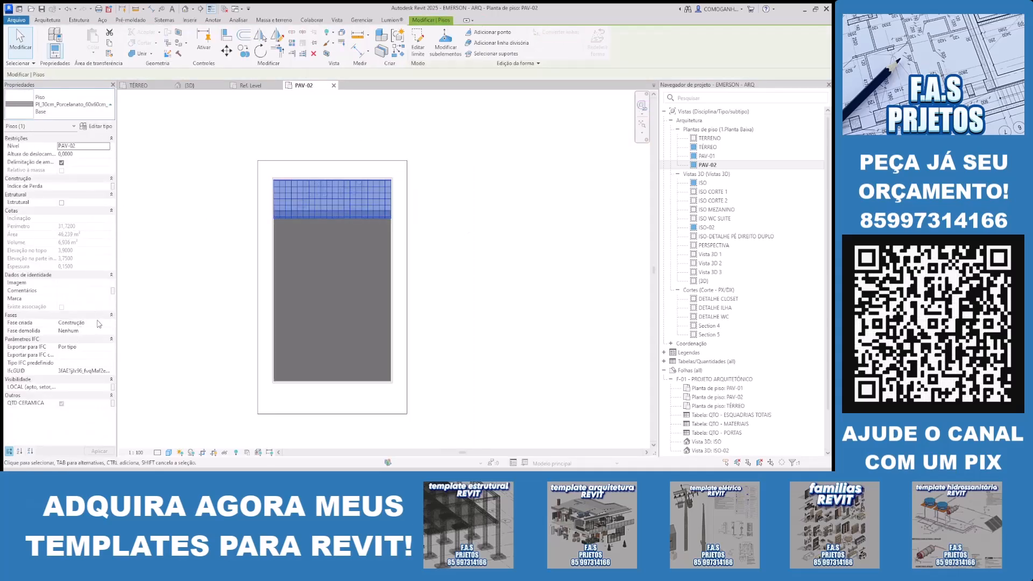
left_click(510, 205)
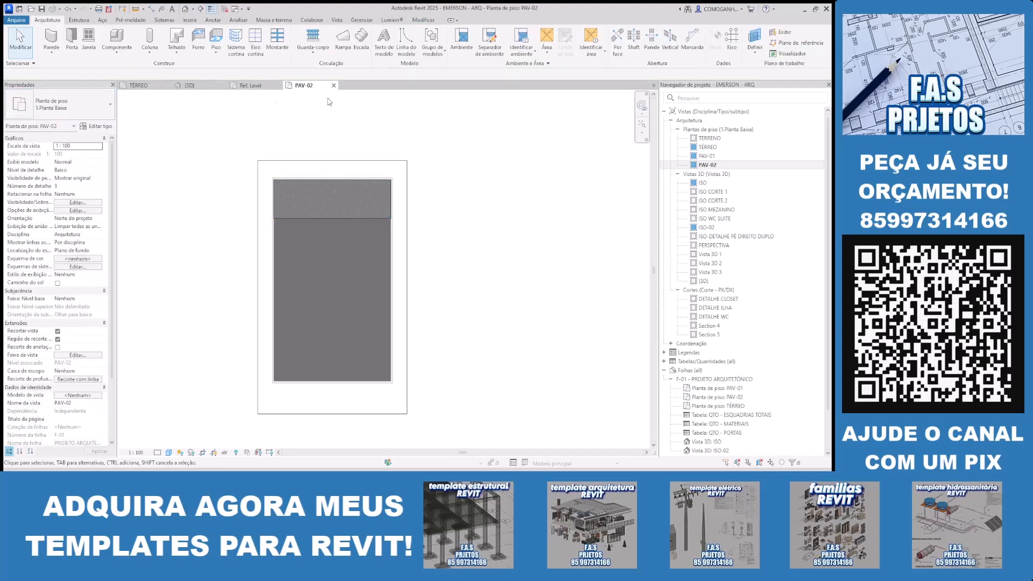
left_click(189, 85)
middle_click_drag(603, 248, 552, 315, "shift")
scroll(450, 218, "up", 4)
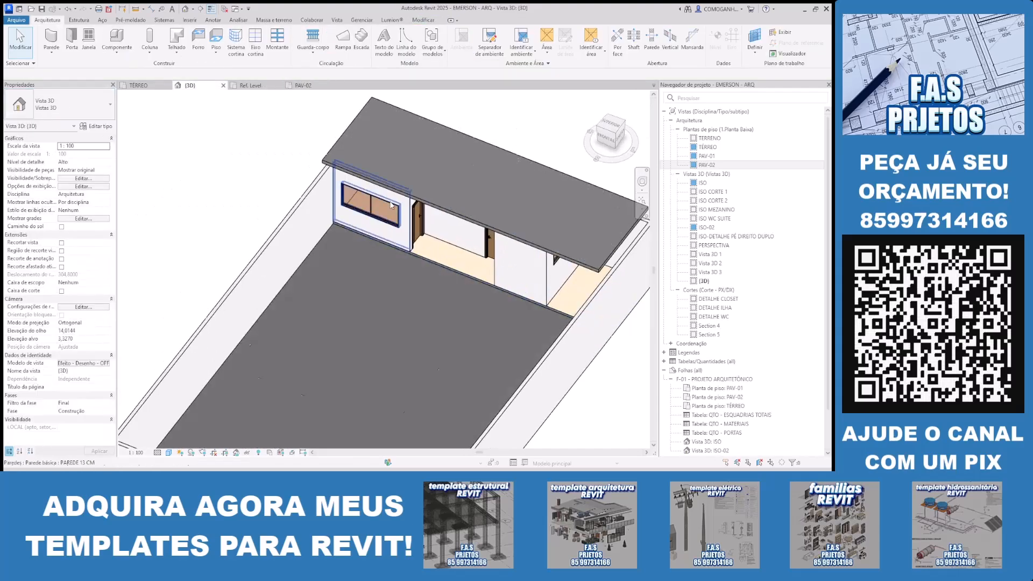
scroll(385, 197, "down", 5)
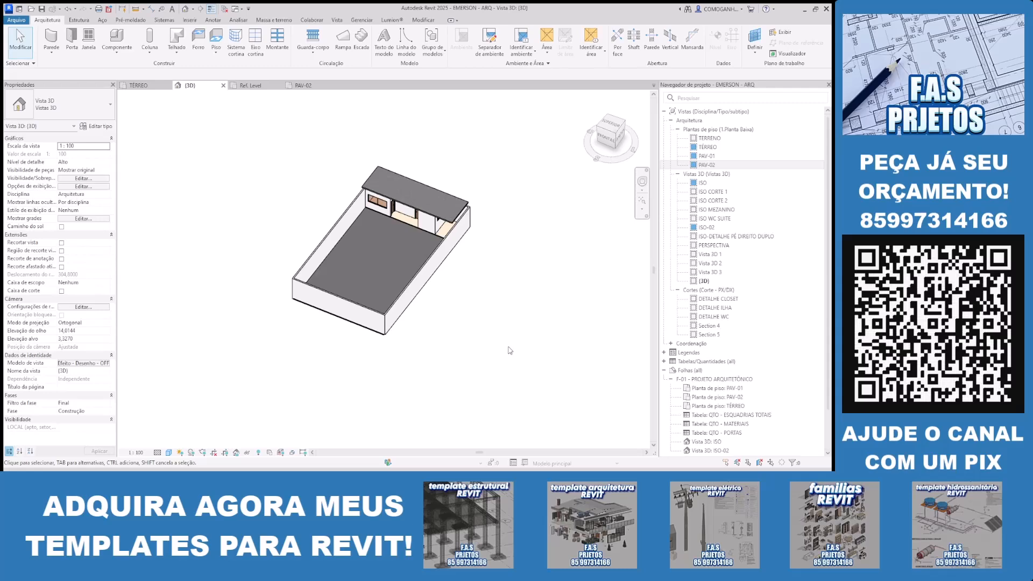
scroll(434, 195, "up", 3)
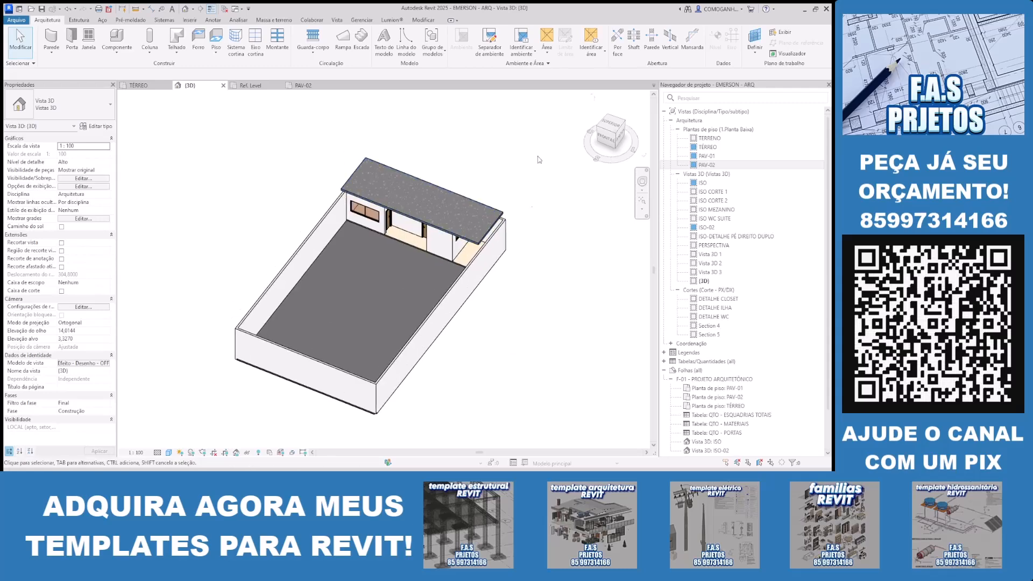
Step: On PAV-02, draw a rectangle of Genérica_Externa_15cm walls, 3 m high, around the covering slab from the rear outer corner
left_click(291, 88)
middle_click_drag(485, 210, 495, 212)
left_click(51, 37)
left_click(425, 35)
scroll(279, 185, "up", 5)
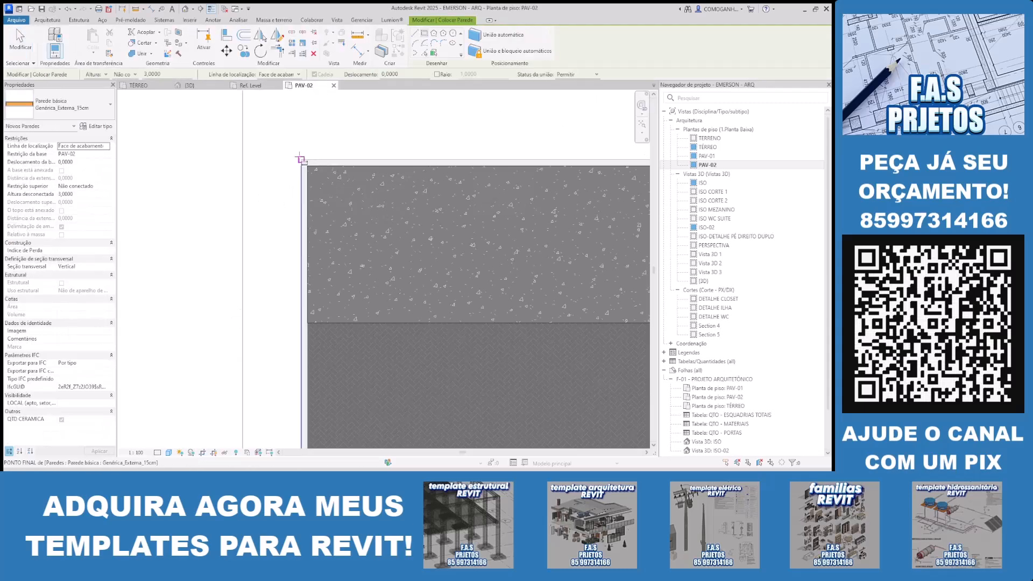
left_click(301, 159)
scroll(345, 210, "down", 1)
middle_click_drag(611, 302, 479, 266)
scroll(480, 265, "up", 4)
left_click(481, 260)
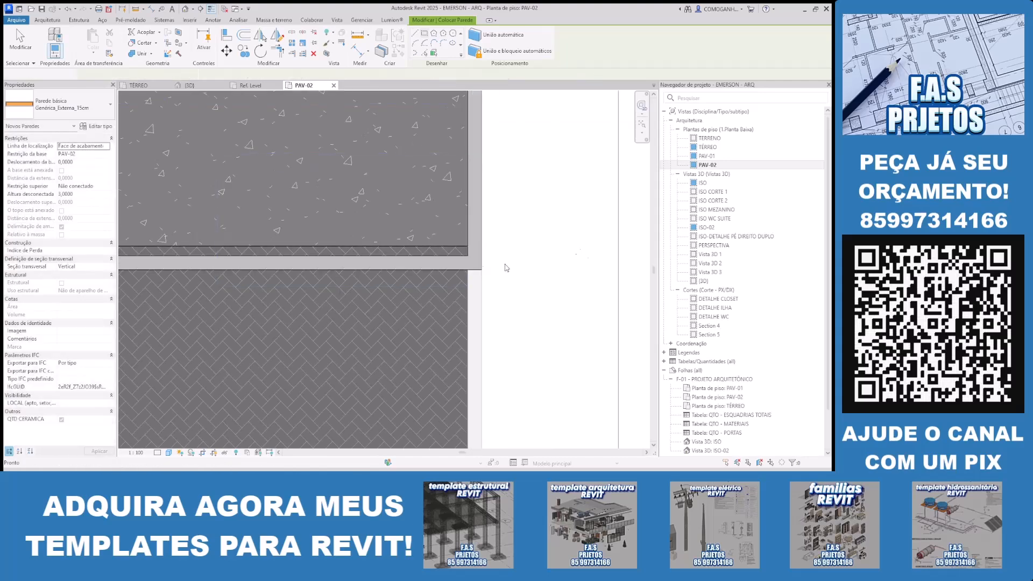
Step: Align the front Genérica_Externa_15cm wall on PAV-02 with the front edge of the covering slab
key("Escape")
left_click(431, 266)
left_click(227, 35)
left_click(301, 246)
left_click(309, 261)
scroll(515, 223, "down", 2)
key("Escape")
Step: Delete the two side walls and the rear wall above the slab, keeping only the front one as a parapet
left_click(189, 86)
scroll(547, 283, "down", 2)
mouse_move(547, 284)
middle_mouse_down("shift")
mouse_move(441, 149)
mouse_move(553, 263)
mouse_move(541, 253)
mouse_move(555, 308)
mouse_move(538, 286)
middle_mouse_up("shift")
scroll(540, 242, "up", 2)
left_click(467, 229)
key("Delete")
left_click(509, 231)
key("Delete")
left_click(487, 222)
key("Delete")
Step: Set the front parapet wall's base offset to -0,15 m and its unconnected height to 0,8 m
left_click(441, 229)
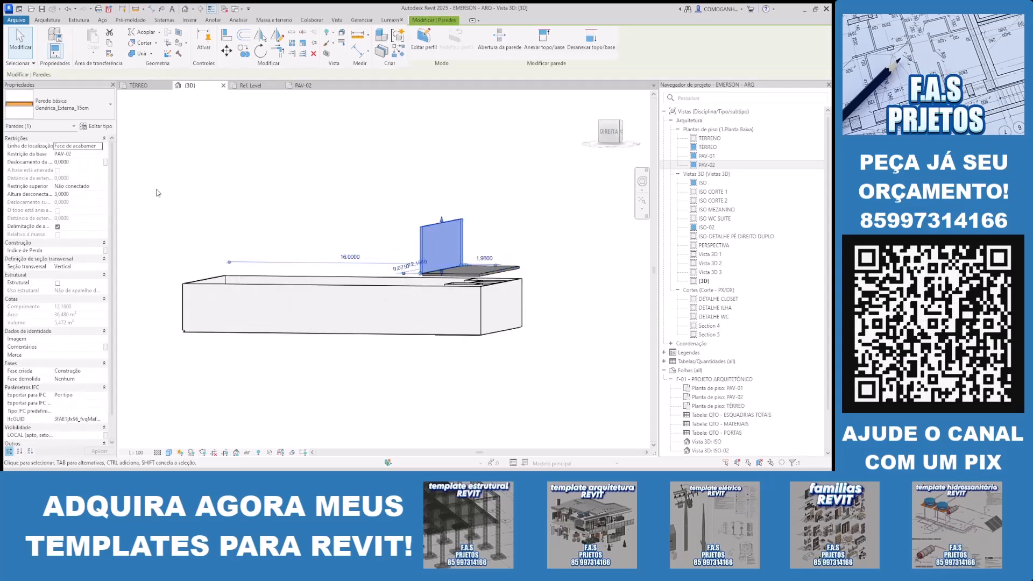
left_click(100, 161)
type("-.15")
key("Return")
left_click(501, 250)
scroll(501, 250, "up", 3)
scroll(488, 226, "down", 2)
double_click(437, 203)
left_click(418, 51)
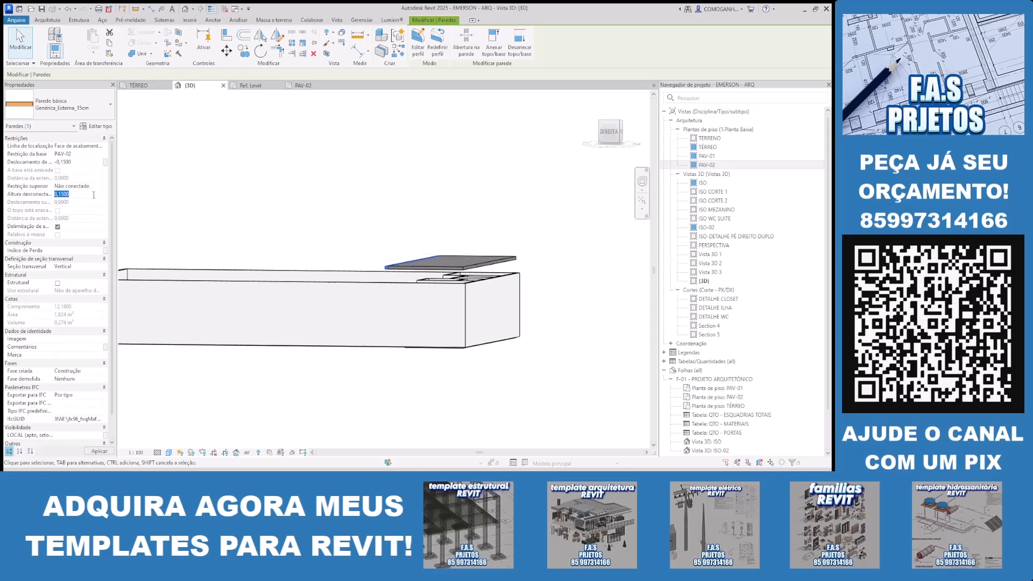
left_click(501, 207)
scroll(500, 206, "down", 2)
middle_click_drag(501, 206, 506, 249, "shift")
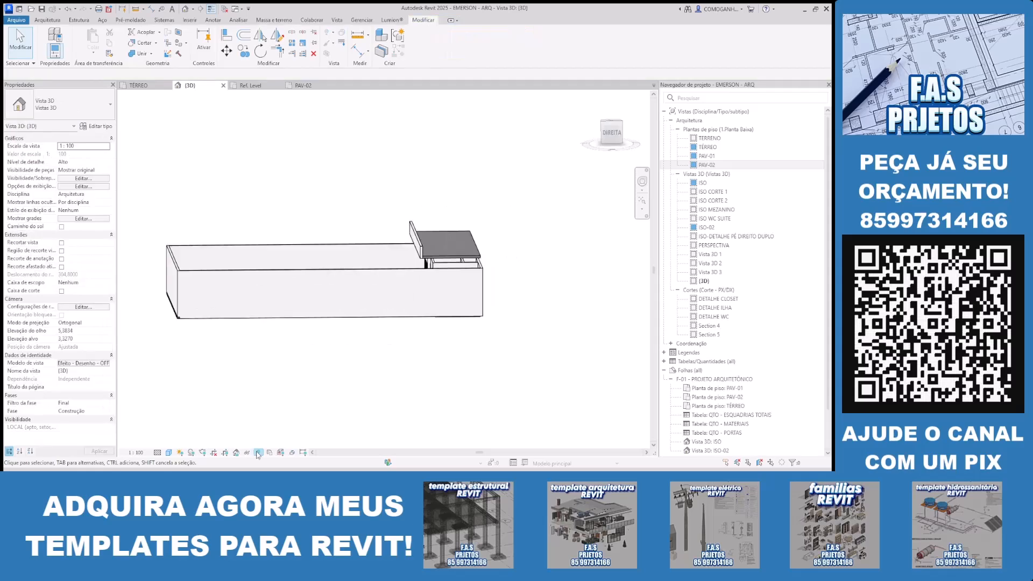
Step: With hidden elements revealed, assign the covering slab and the base of the front parapet wall to level PAV-01
left_click(258, 453)
left_click(610, 134)
scroll(367, 266, "up", 2)
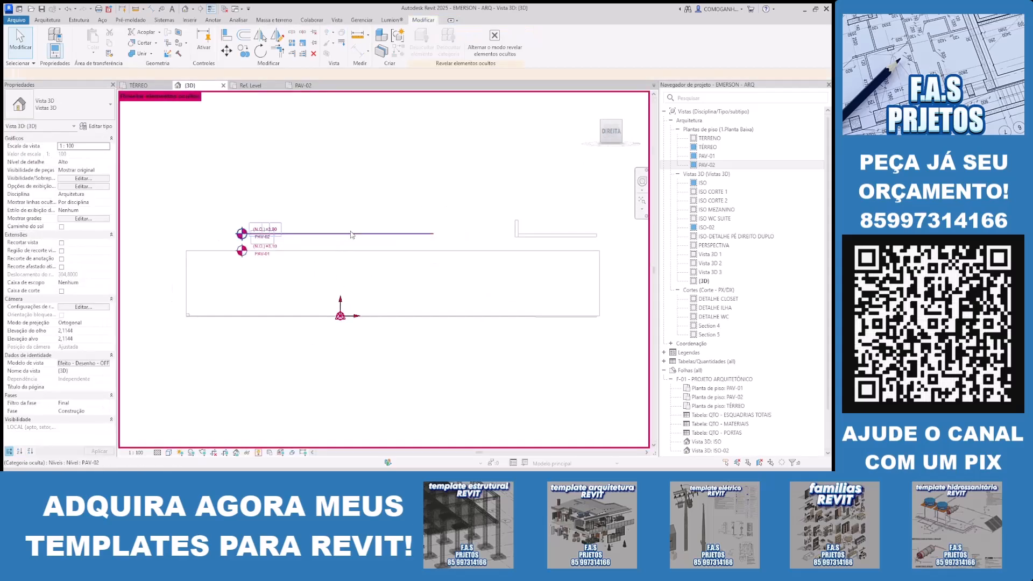
left_click(533, 235)
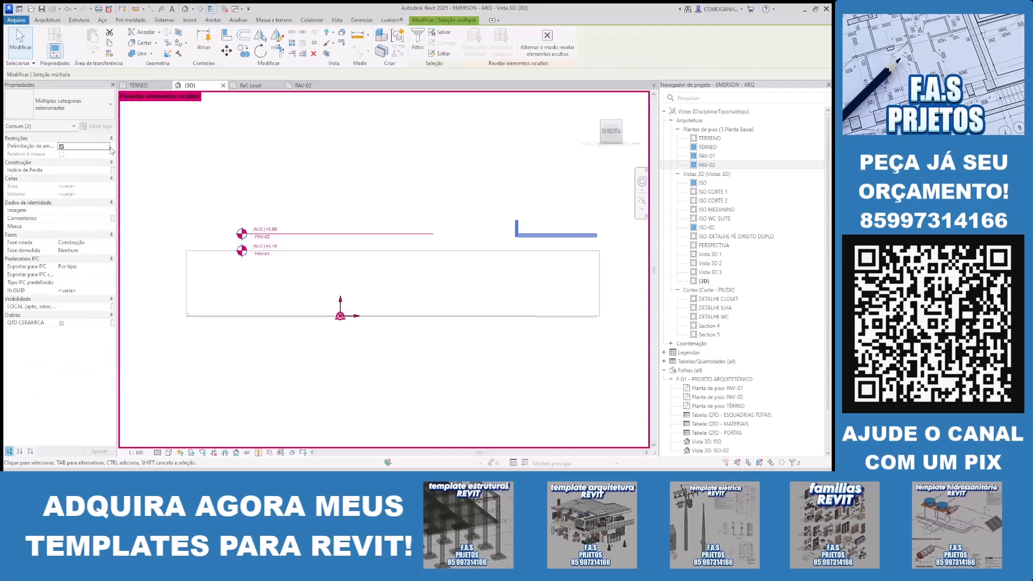
middle_click_drag(371, 183, 362, 229, "shift")
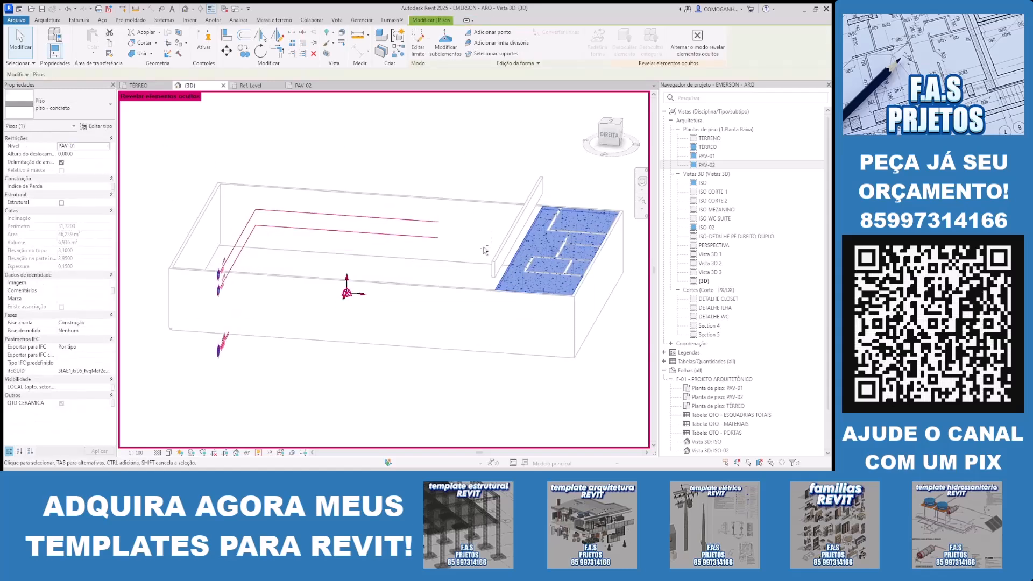
left_click(499, 259)
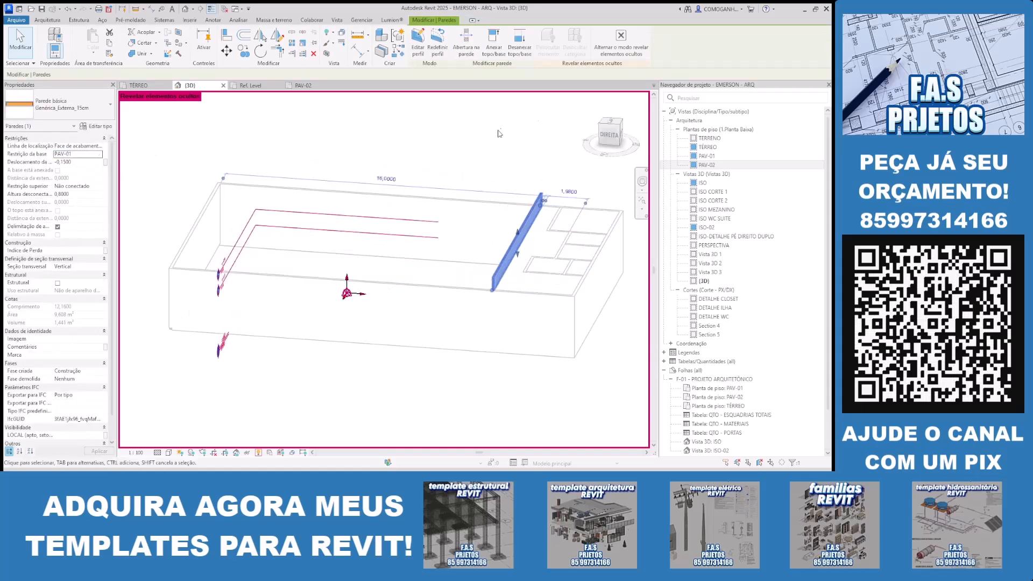
left_click(417, 151)
middle_click_drag(417, 151, 530, 146, "shift")
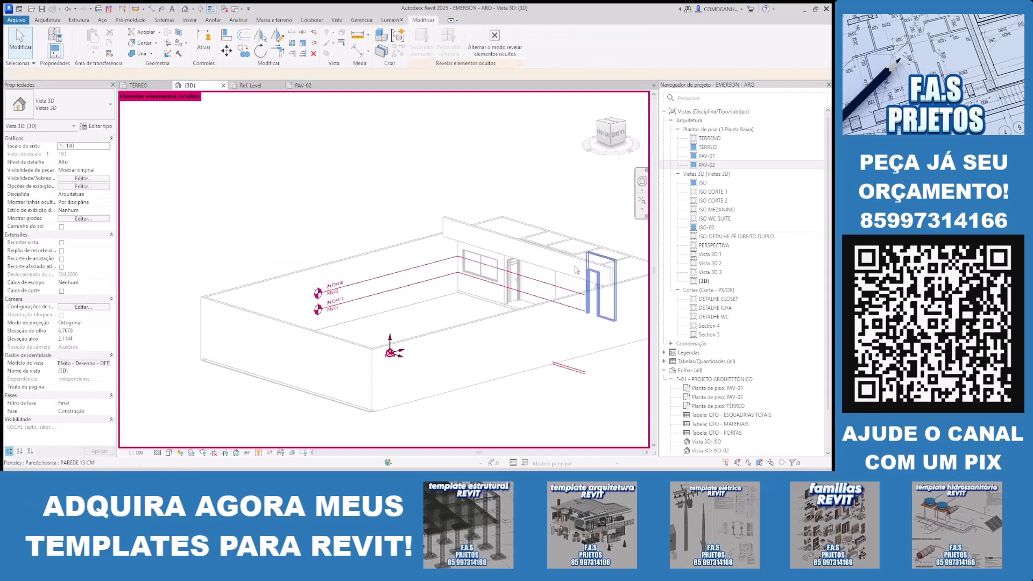
left_click(258, 452)
Step: Make the two side boundary walls and the front boundary wall unconnected at the top, with a height of 2 m
scroll(312, 285, "down", 3)
left_click(493, 234)
left_click(528, 256)
scroll(528, 253, "up", 3)
middle_click_drag(587, 275, 526, 271, "shift")
left_click(396, 209)
left_click(506, 313)
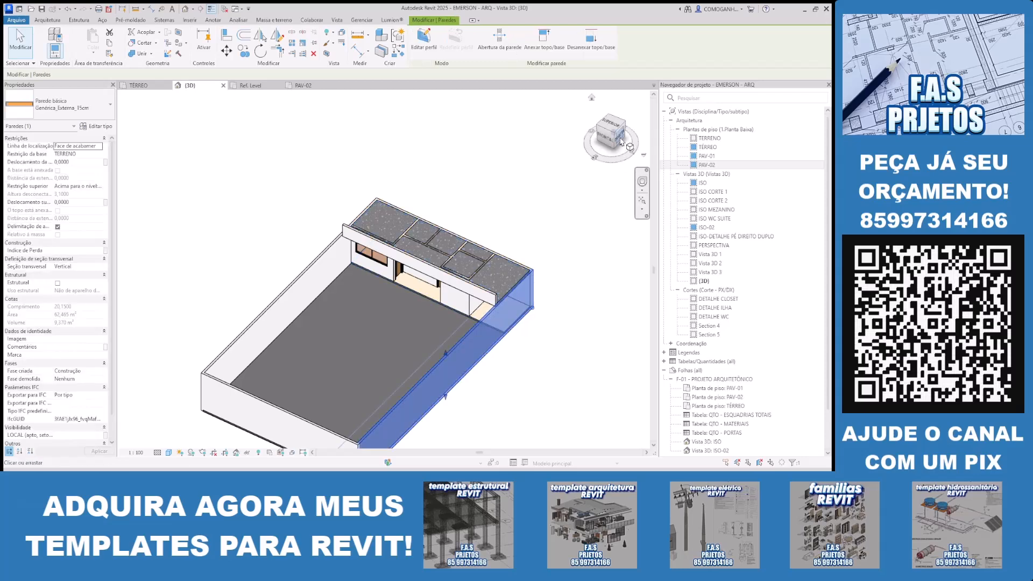
left_click(620, 136)
left_click(564, 237)
left_click(446, 243)
middle_click_drag(445, 234, 492, 288, "shift")
left_click(317, 258, "ctrl")
left_click(356, 185, "ctrl")
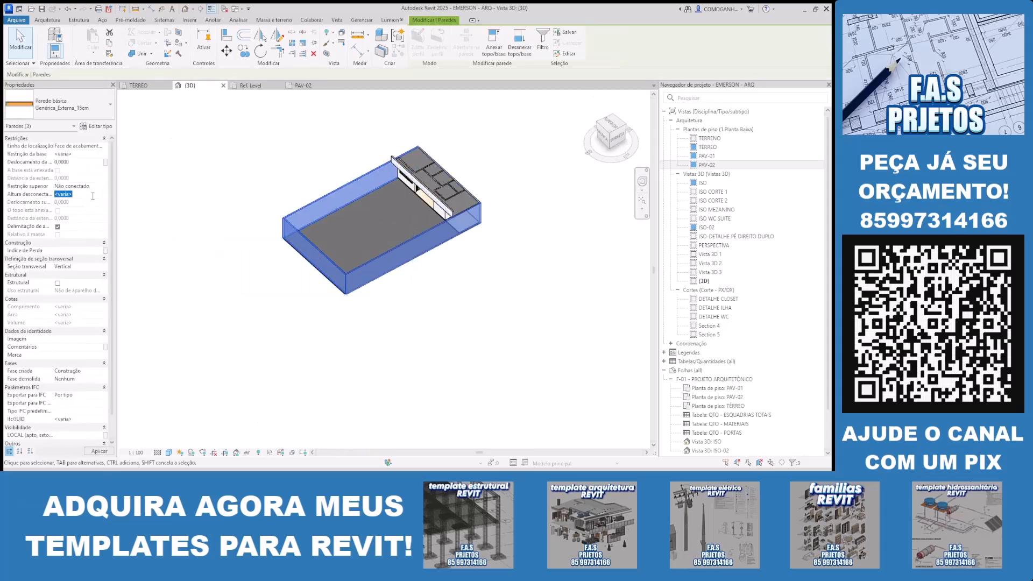
left_click(183, 188)
middle_click_drag(479, 213, 450, 173, "shift")
scroll(451, 175, "up", 3)
mouse_move(514, 339)
middle_mouse_down("shift")
mouse_move(521, 295)
mouse_move(530, 327)
middle_mouse_up("shift")
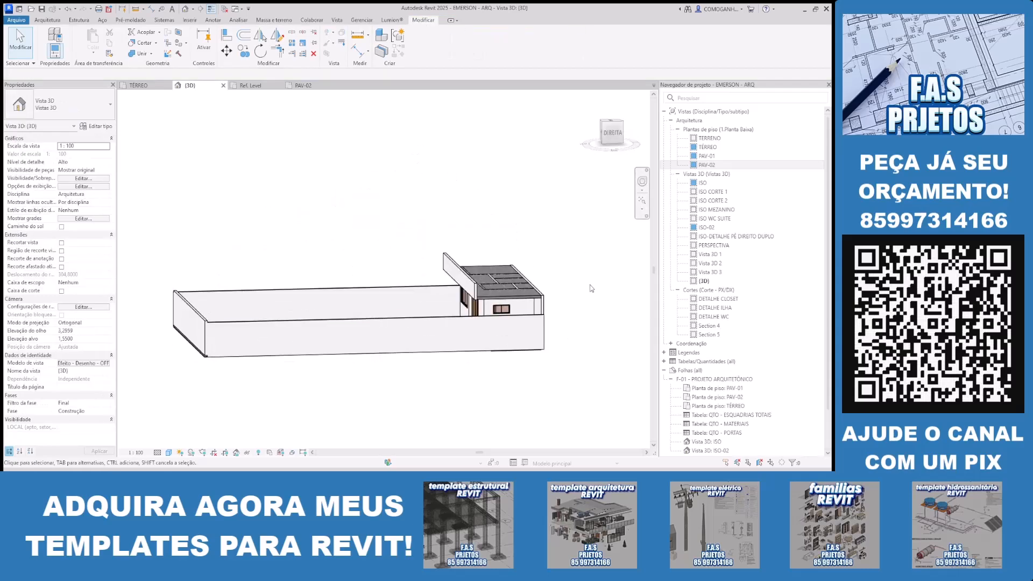
Step: Edit the right boundary wall's profile, raising it beside the covered rooms up to the top of the front parapet
left_click(530, 329)
left_click(617, 132)
left_click(424, 40)
scroll(536, 253, "up", 3)
scroll(451, 246, "up", 5)
left_click(383, 281)
left_click(383, 148)
scroll(445, 150, "down", 4)
middle_click_drag(464, 154, 421, 161)
left_click(529, 156)
key("Escape")
key("Escape")
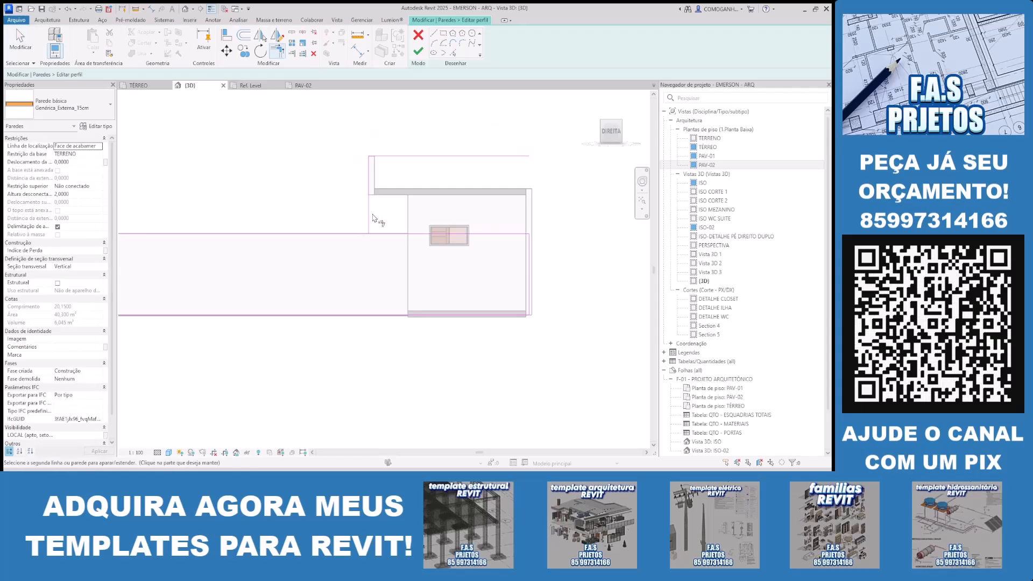
left_click(529, 232)
left_click(419, 52)
Step: Adjust the right boundary wall's profile so the vertical edge of its raised part meets the front parapet's outer face
left_click(588, 235)
middle_click_drag(565, 228, 519, 239, "shift")
left_click(514, 242)
left_click(614, 138)
left_click(418, 47)
scroll(487, 267, "up", 5)
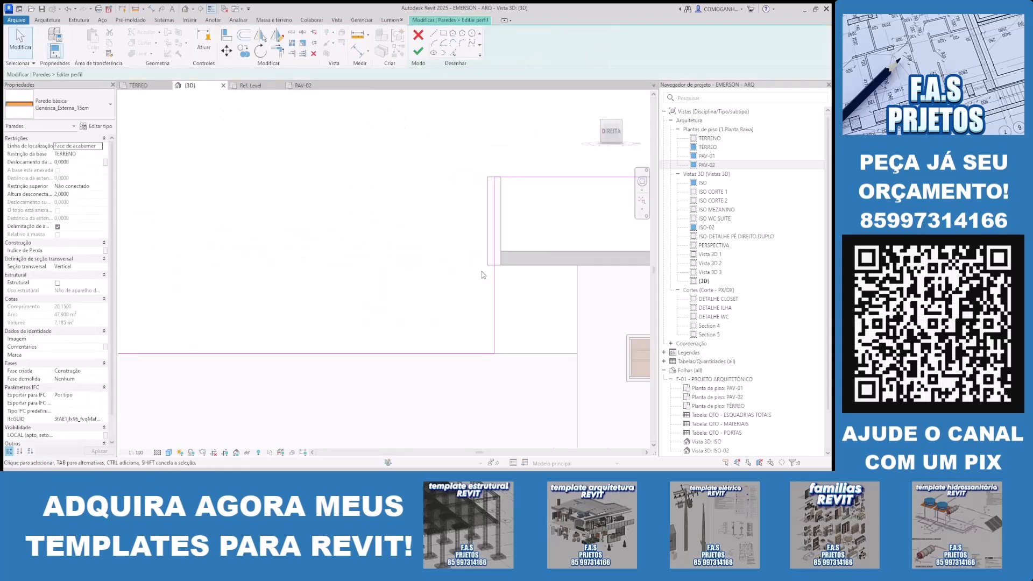
left_click(418, 52)
Step: Edit the left boundary wall's profile, raising it beside the covered rooms up to the top of the front parapet
left_click(405, 185)
scroll(405, 187, "down", 6)
middle_click_drag(408, 194, 498, 264, "shift")
scroll(346, 285, "up", 3)
left_click(346, 288)
scroll(350, 282, "up", 2)
left_click(609, 135)
left_click(423, 38)
scroll(291, 161, "up", 5)
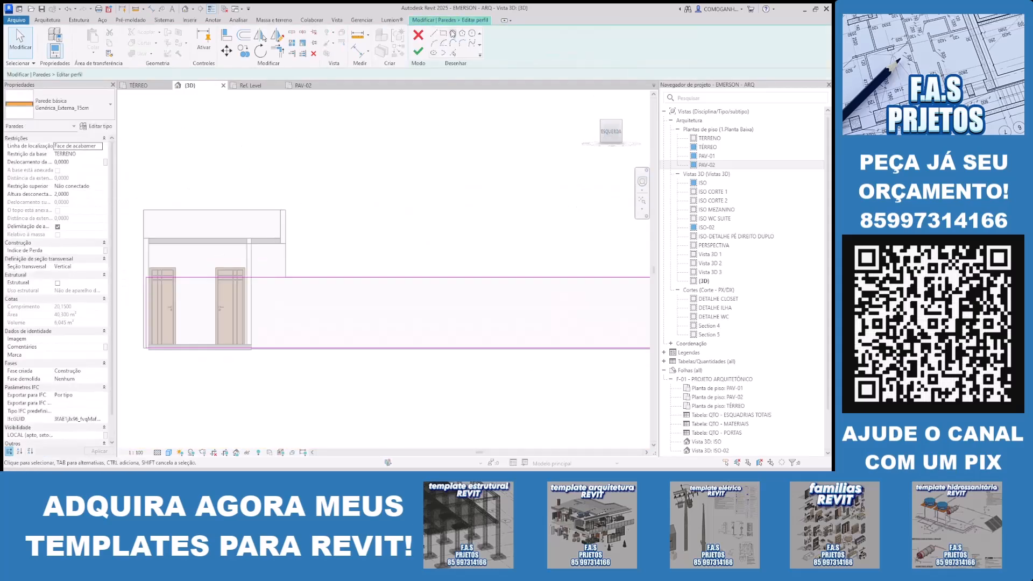
scroll(291, 162, "down", 4)
key("Escape")
key("Escape")
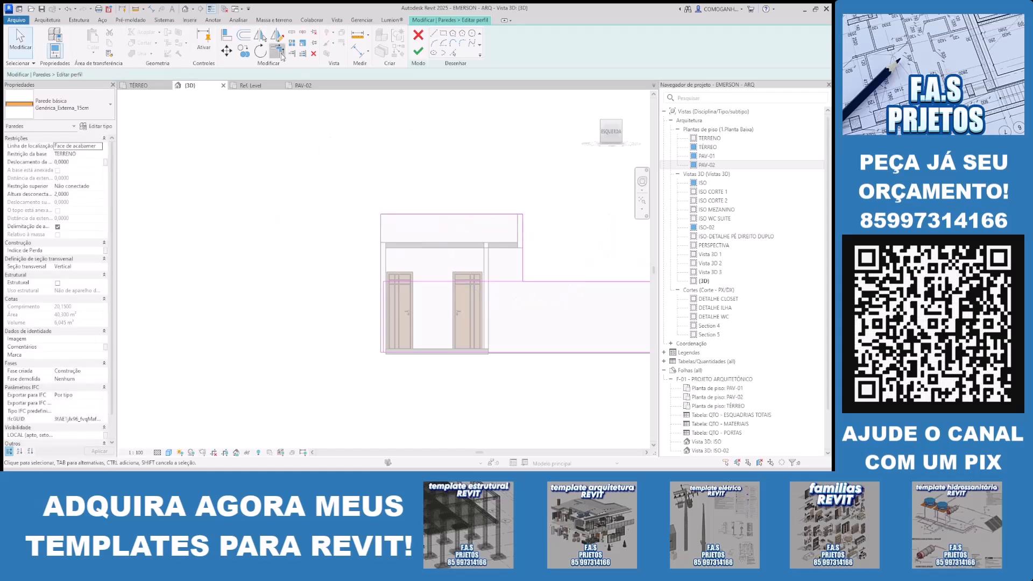
left_click(393, 214)
left_click(419, 51)
Step: Refine the left boundary wall's profile so its raised part extends to the outer face of the front parapet
left_click(567, 238)
scroll(522, 259, "up", 2)
left_click(522, 259)
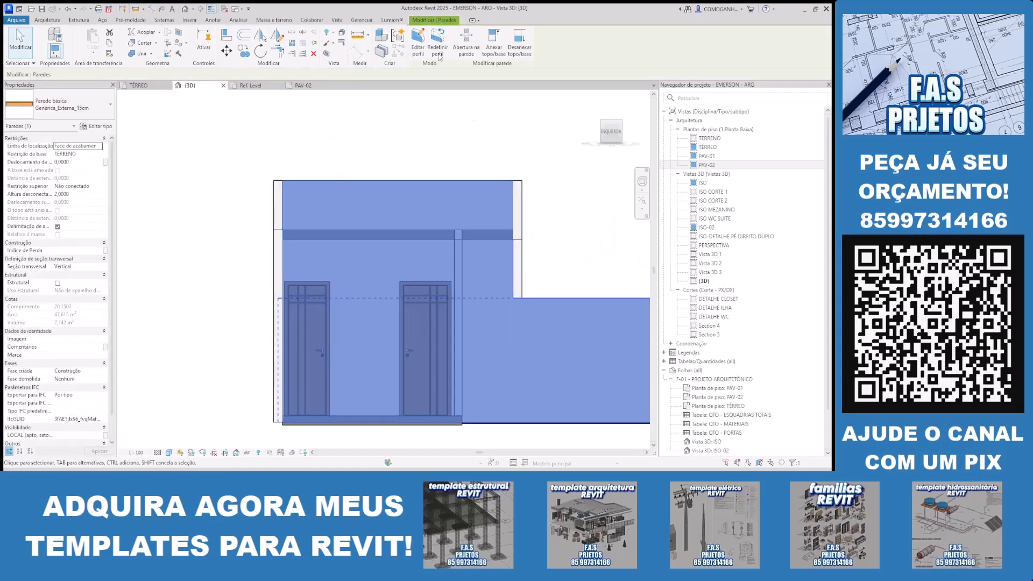
left_click(423, 37)
scroll(523, 228, "up", 2)
left_click(521, 269)
left_click(418, 53)
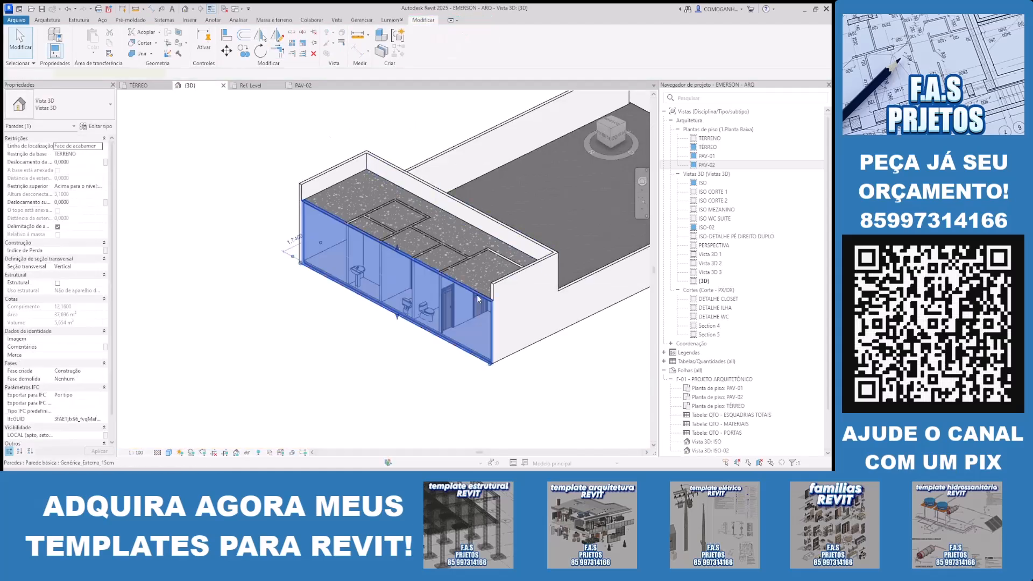
Step: Raise the rear wall to the height of the side parapets and check the closed roof perimeter in 3D
left_click(194, 179)
scroll(193, 179, "down", 3)
middle_click_drag(194, 179, 535, 309, "shift")
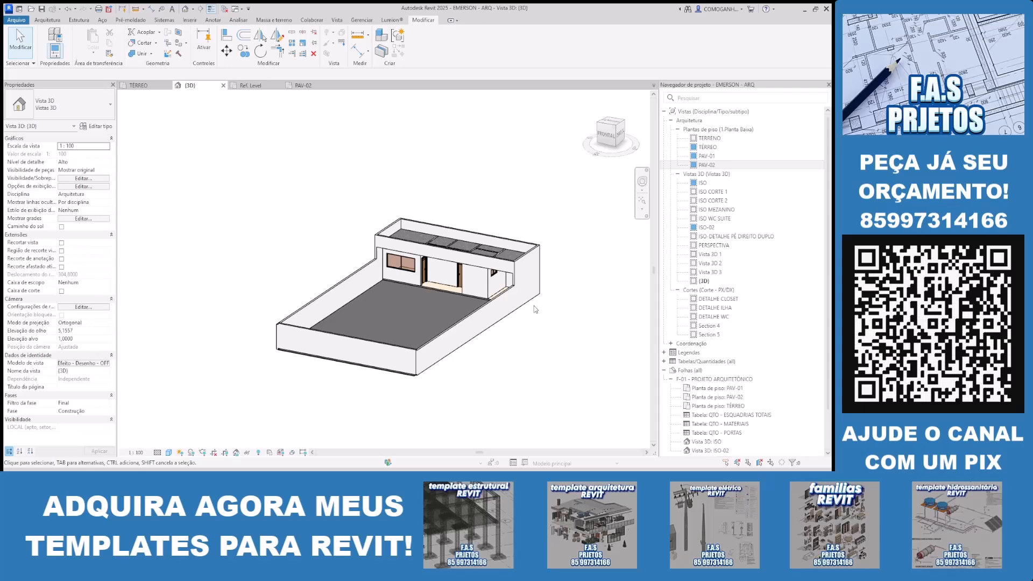
scroll(556, 171, "down", 2)
middle_click_drag(556, 170, 552, 210, "shift")
Step: In the TÉRREO plan, split the front boundary wall to leave an opening beside a short corner segment
left_click(141, 85)
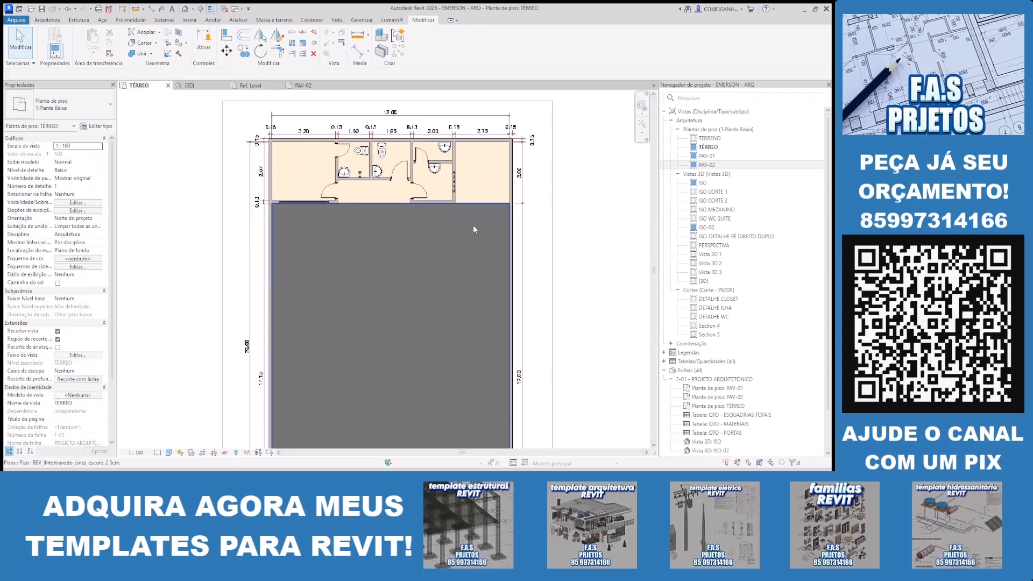
middle_click_drag(511, 377, 503, 183)
scroll(530, 377, "up", 2)
middle_click_drag(538, 388, 561, 332)
scroll(540, 317, "down", 1)
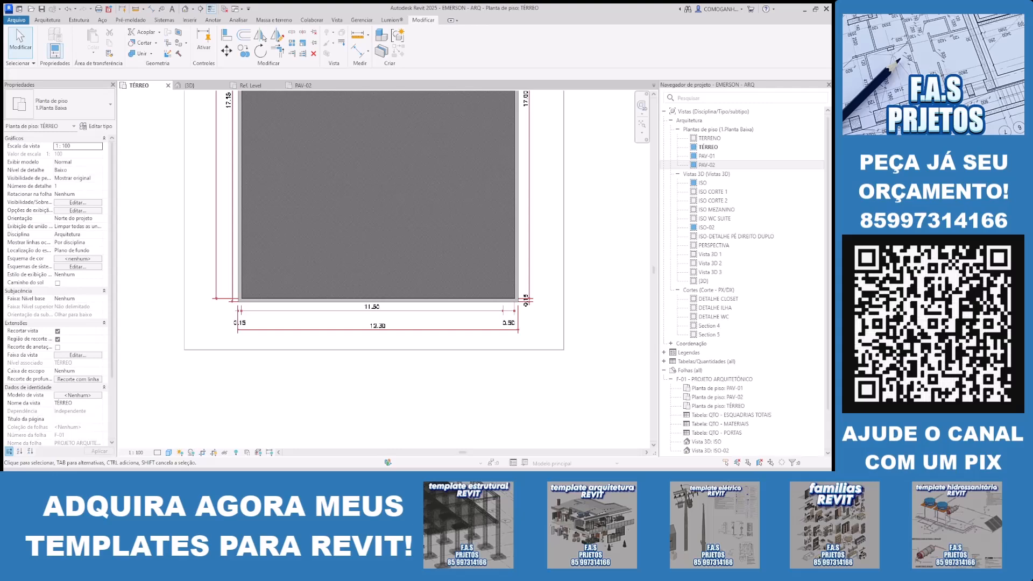
scroll(505, 305, "up", 2)
left_click(502, 297)
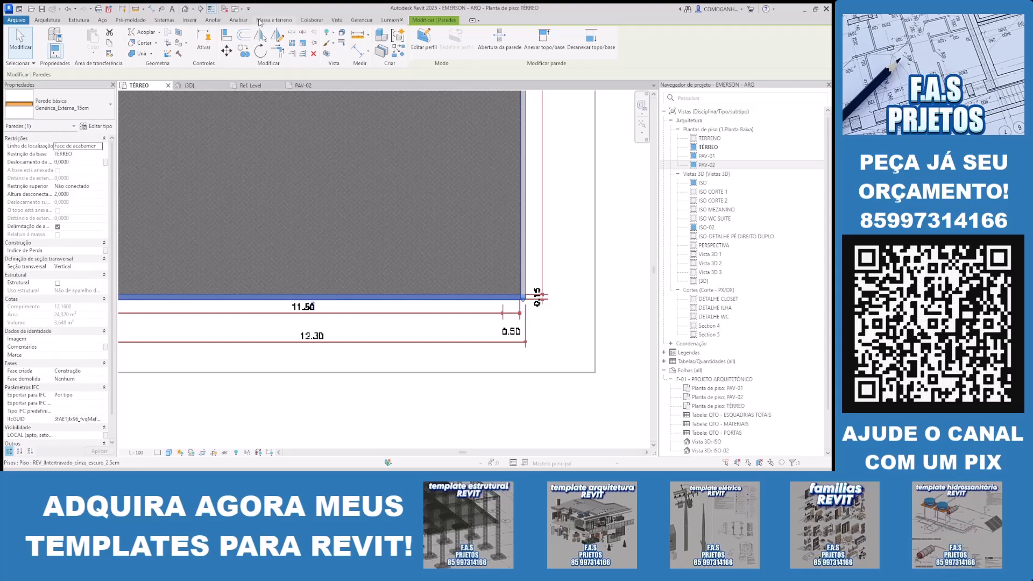
left_click(261, 36)
scroll(528, 308, "up", 3)
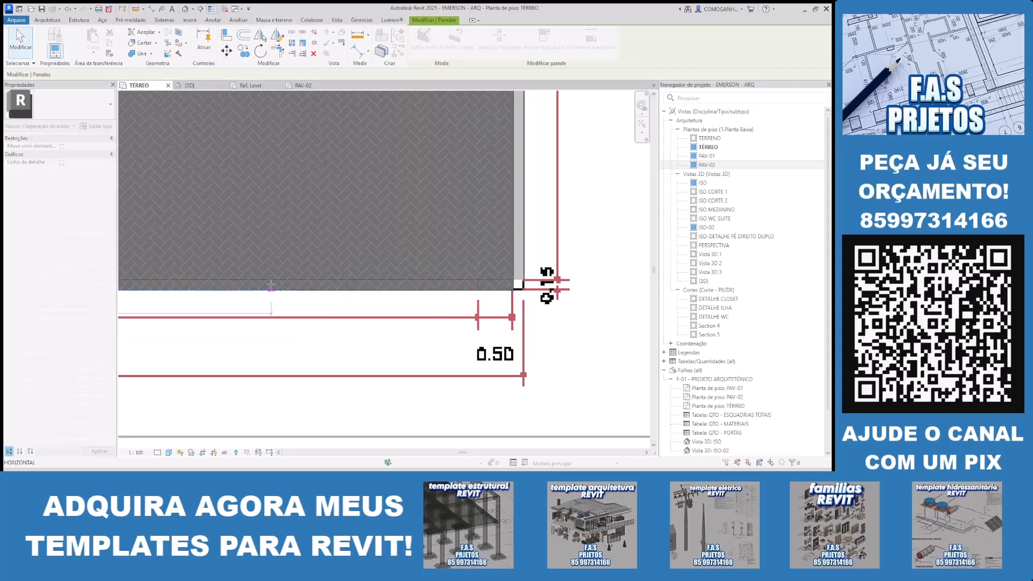
left_click_drag(271, 285, 270, 285)
left_click(334, 333)
left_click(502, 284)
scroll(502, 285, "up", 2)
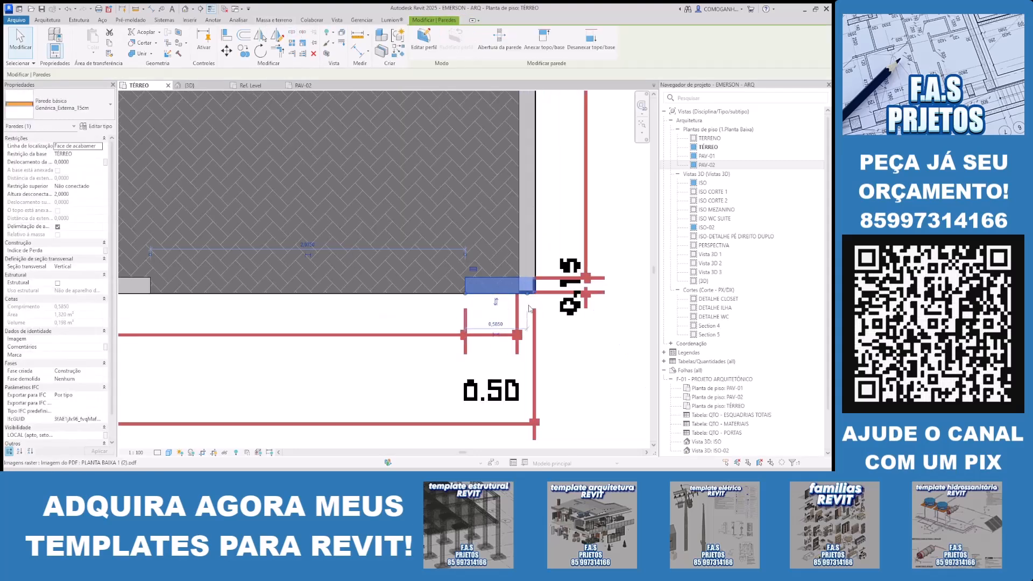
Step: Dimension the short corner segment of the front wall from the side wall's inner face and set it to 0,50 m
scroll(530, 307, "up", 1)
key("d")
key("i")
left_click(456, 281)
left_click(519, 259)
left_click(526, 372)
key("Escape")
key("Escape")
left_click(493, 271)
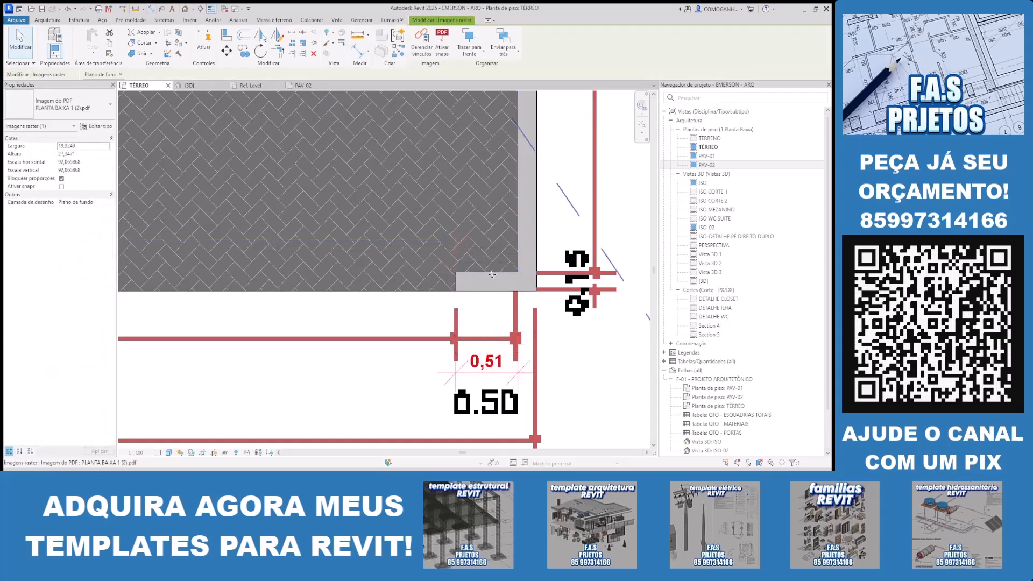
left_click(493, 272)
left_click(485, 361)
left_click(566, 340)
Step: Set the opening between the two segments of the front boundary wall to 3 m
scroll(565, 340, "down", 2)
scroll(565, 328, "down", 2)
middle_click_drag(409, 317, 485, 316)
key("Escape")
left_click(458, 308)
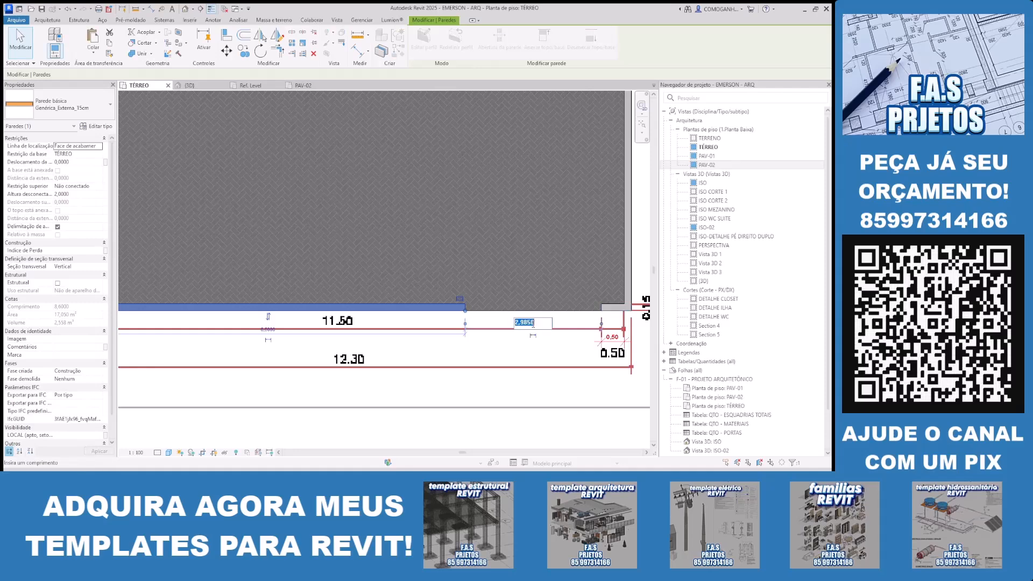
key("Return")
scroll(523, 353, "down", 3)
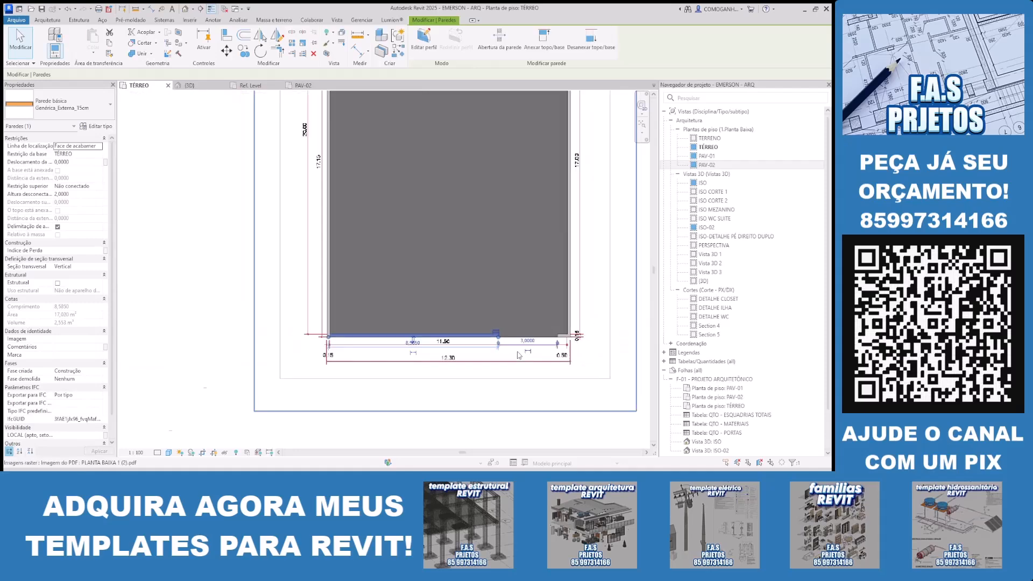
scroll(490, 347, "up", 1)
left_click(573, 391)
left_click(567, 415)
scroll(559, 401, "down", 2)
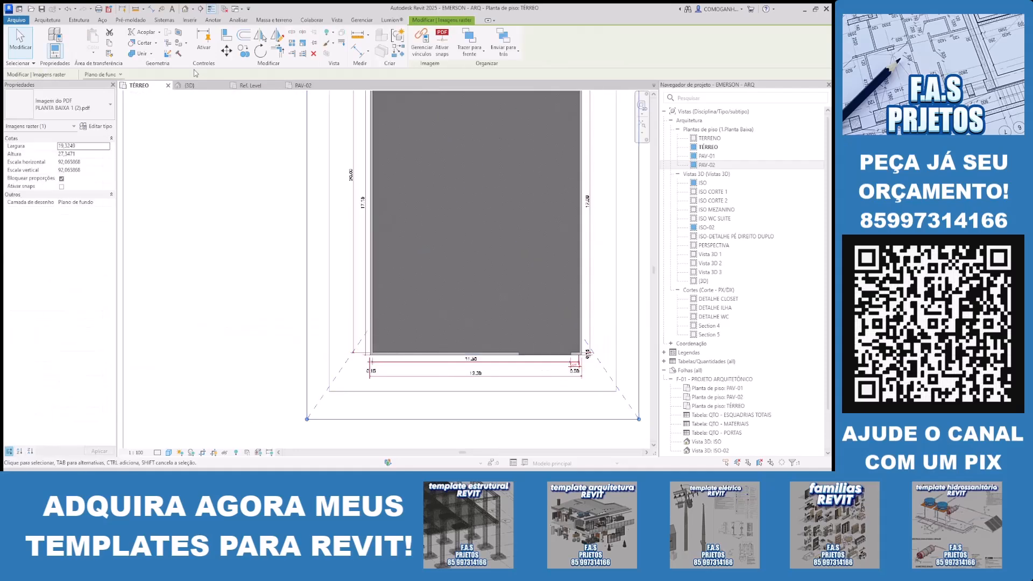
Step: In the 3D view, set the base constraint of both front boundary wall segments to TERRENO
left_click(191, 86)
scroll(399, 340, "up", 2)
left_click(457, 261)
left_click(505, 285, "ctrl")
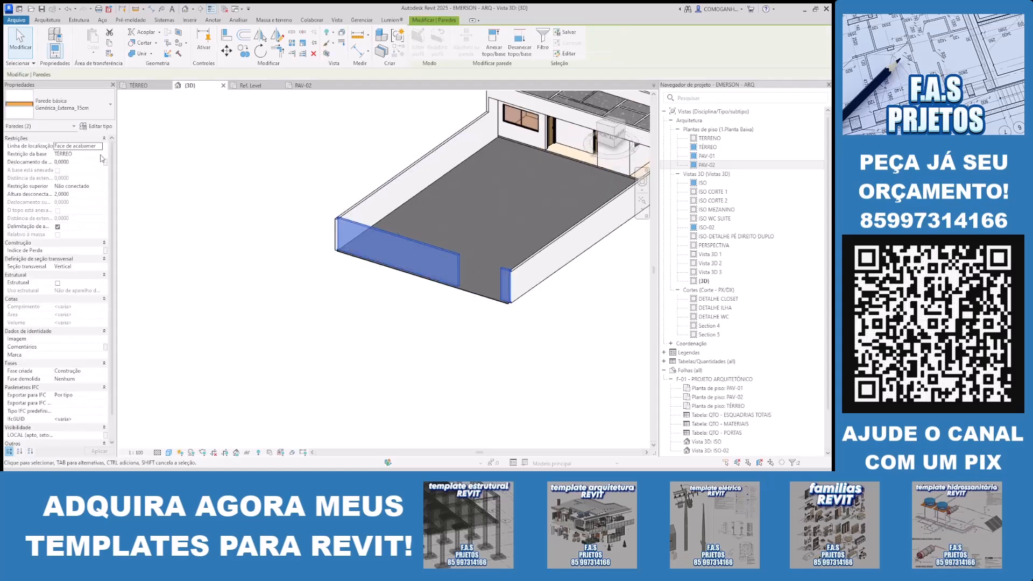
key("Escape")
Step: Lower the long front boundary wall segment and check the site frontage in 3D
scroll(486, 277, "up", 4)
scroll(486, 276, "down", 3)
middle_click_drag(426, 263, 396, 261, "shift")
left_click(392, 248)
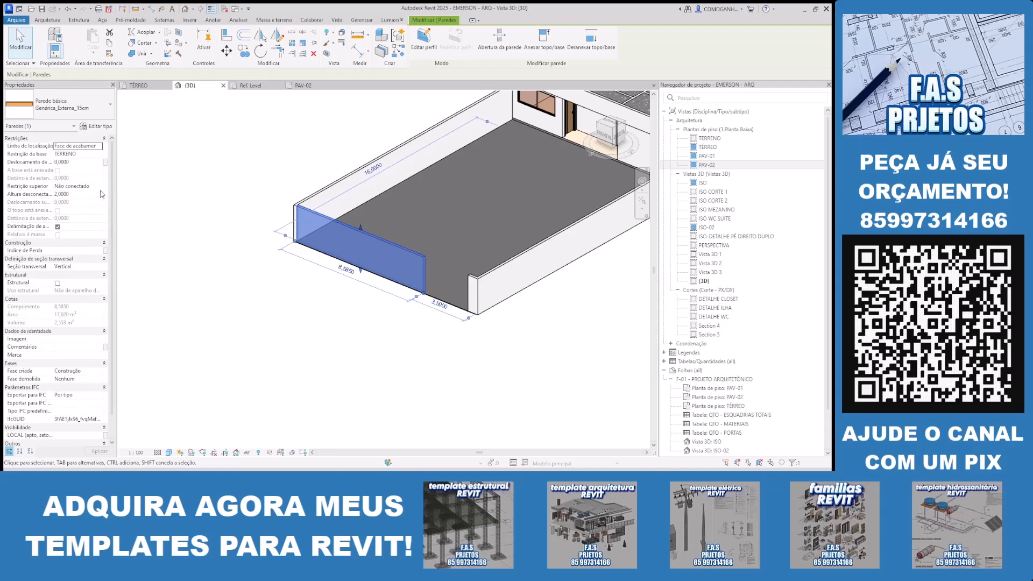
left_click(340, 296)
scroll(341, 285, "down", 2)
middle_click_drag(380, 325, 522, 316, "shift")
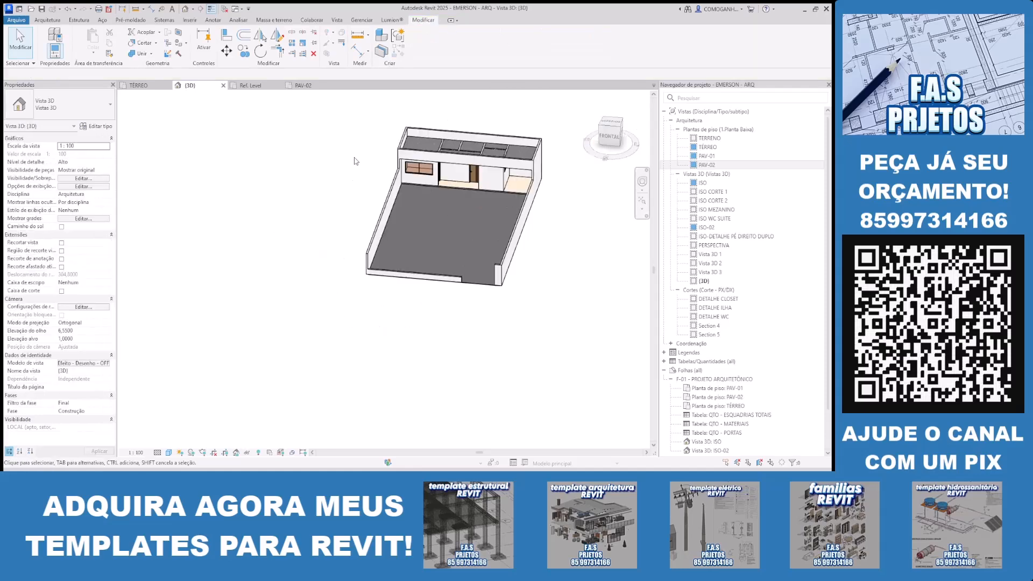
Step: In the TÉRREO plan, sketch and finish a PE_Circular_100cm_Aço_Vidro railing across the front wall opening
left_click(141, 85)
scroll(474, 284, "down", 2)
left_click(51, 21)
left_click(294, 37)
scroll(545, 346, "up", 8)
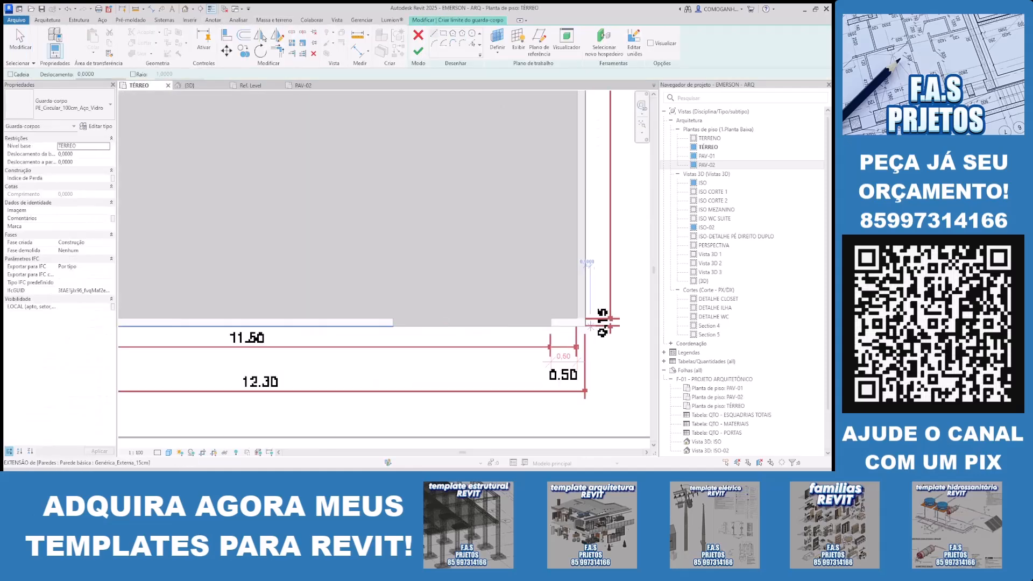
left_click(534, 305)
left_click(216, 305)
left_click(419, 51)
scroll(570, 273, "down", 3)
key("Escape")
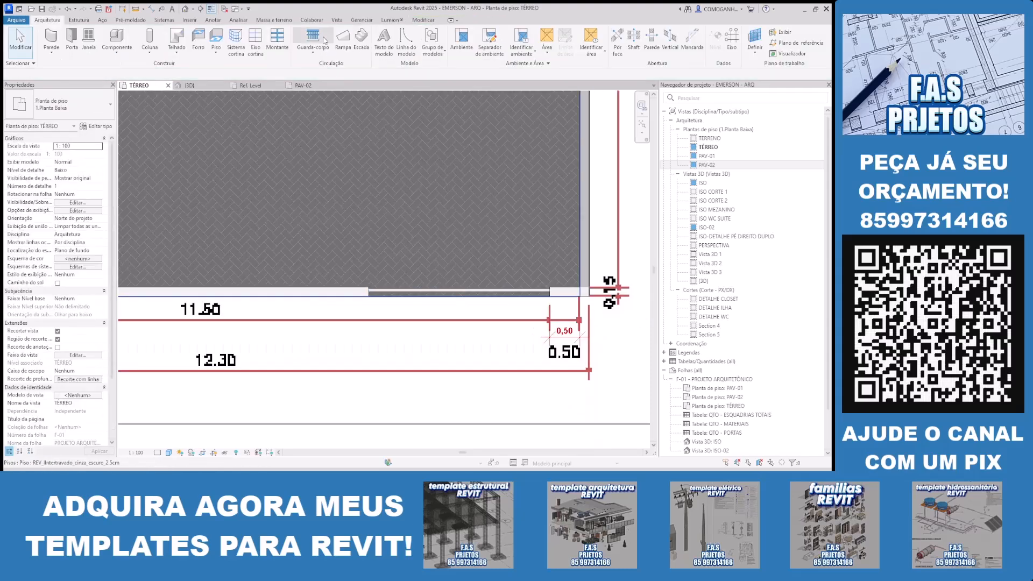
Step: Sketch and finish a second PE_Circular_100cm_Aço_Vidro railing along the long front boundary wall segment in the TÉRREO plan
left_click(294, 37)
scroll(370, 297, "up", 4)
left_click(371, 300)
scroll(368, 297, "down", 4)
middle_click_drag(239, 305, 553, 282)
left_click(238, 274)
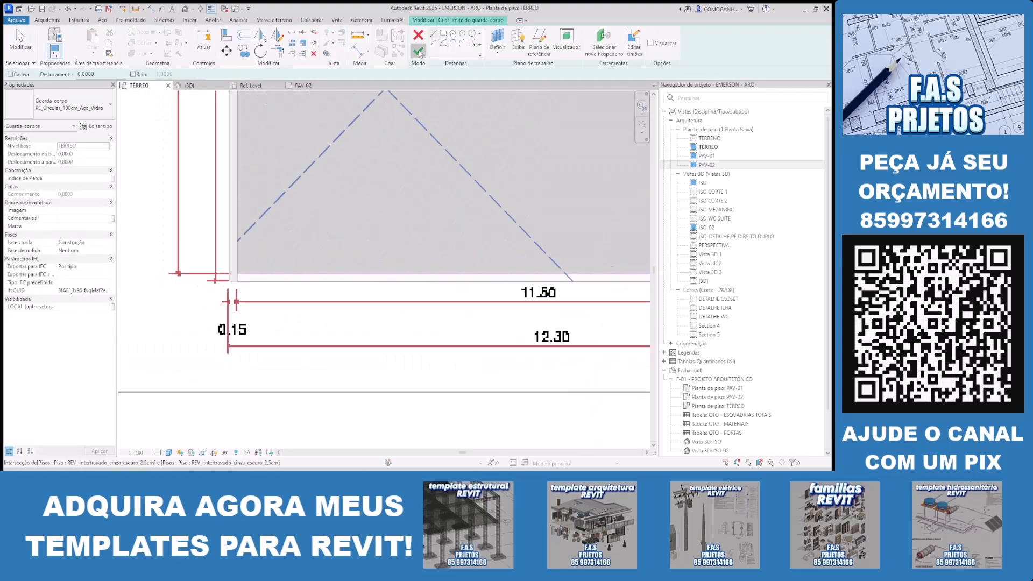
left_click(418, 52)
scroll(308, 268, "down", 4)
key("Escape")
Step: In the 3D view, change both front railings to the Gradil 2.10 m type and set their base level to TERRENO
left_click(190, 86)
mouse_move(454, 302)
middle_mouse_down("shift")
mouse_move(488, 299)
mouse_move(484, 285)
middle_mouse_up("shift")
scroll(482, 293, "up", 2)
left_click(480, 299)
left_click(343, 259, "ctrl")
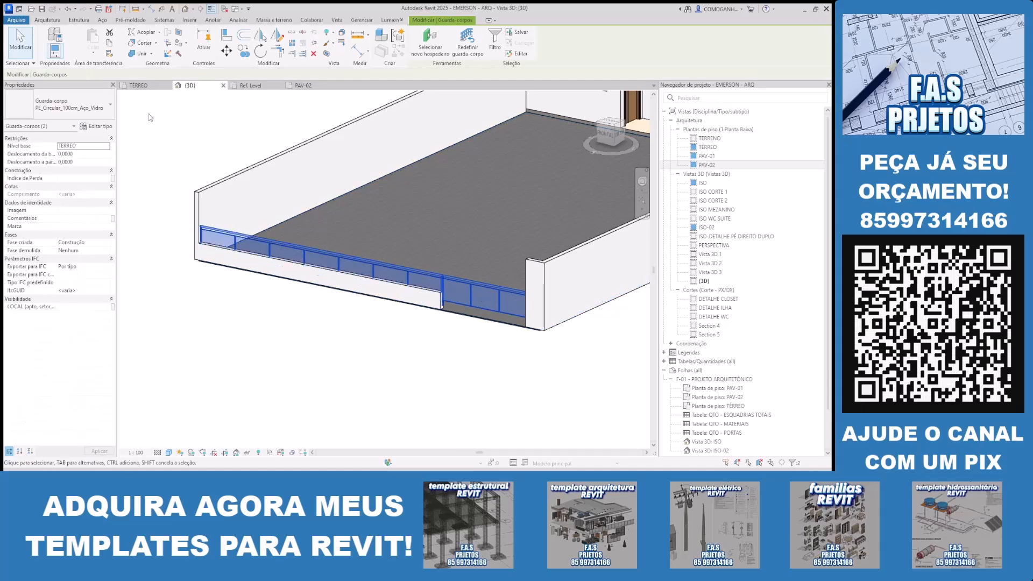
left_click(115, 225)
left_click(436, 381)
left_click(375, 211)
key("Escape")
left_click(366, 217)
left_click(474, 241, "ctrl")
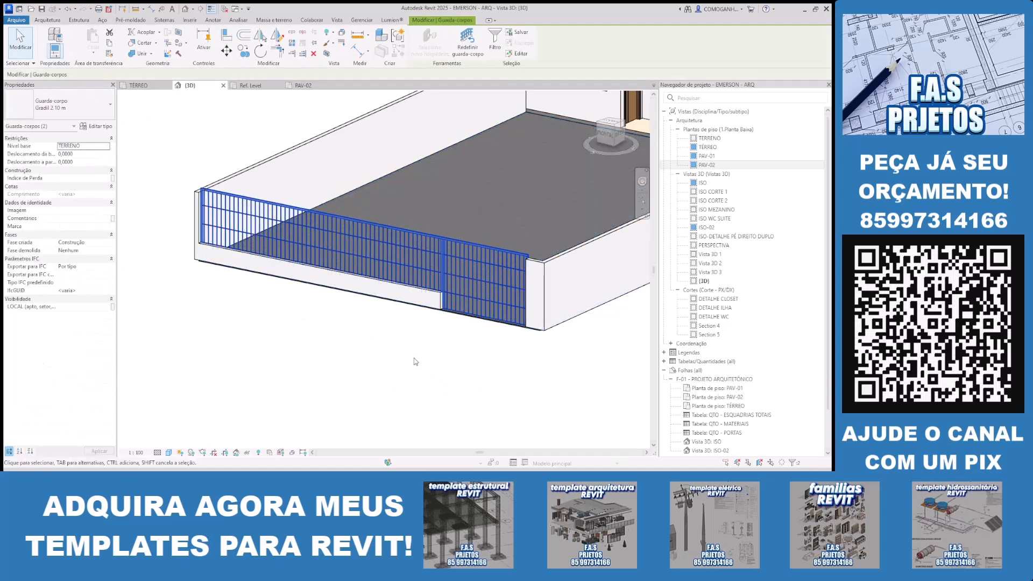
left_click(415, 357)
scroll(417, 359, "down", 3)
middle_click_drag(533, 390, 566, 401, "shift")
scroll(607, 425, "up", 1)
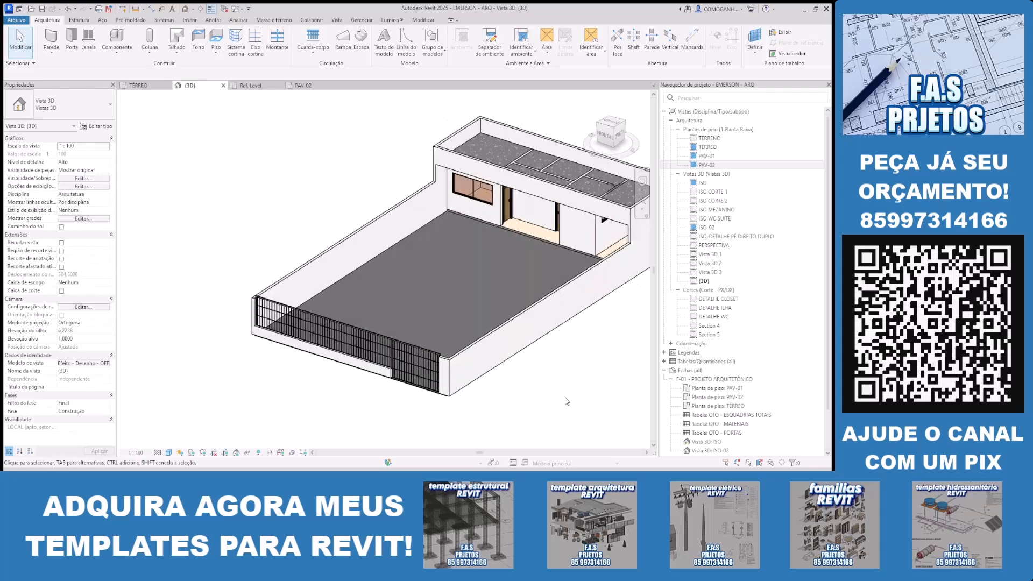
Step: In the TÉRREO plan, shift the railing across the opening inward against the long front railing, and check it in 3D
left_click(138, 86)
scroll(524, 261, "up", 5)
left_click(505, 243)
key("Up")
key("Up")
key("Up")
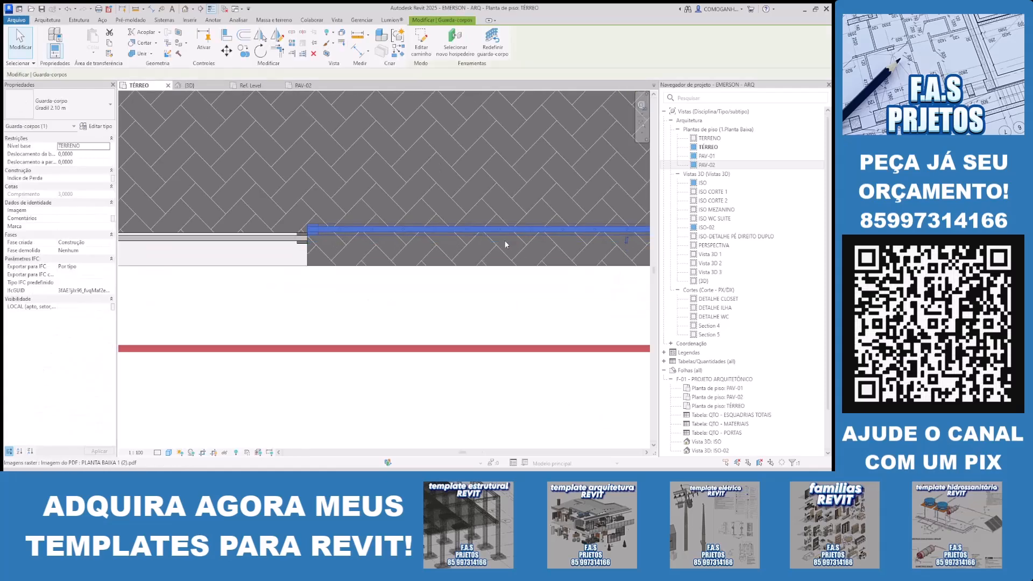
key("a")
key("l")
scroll(307, 272, "up", 2)
key("Escape")
left_click(191, 87)
scroll(411, 429, "up", 1)
middle_click_drag(412, 429, 445, 425)
scroll(445, 420, "down", 3)
middle_click_drag(462, 389, 510, 337)
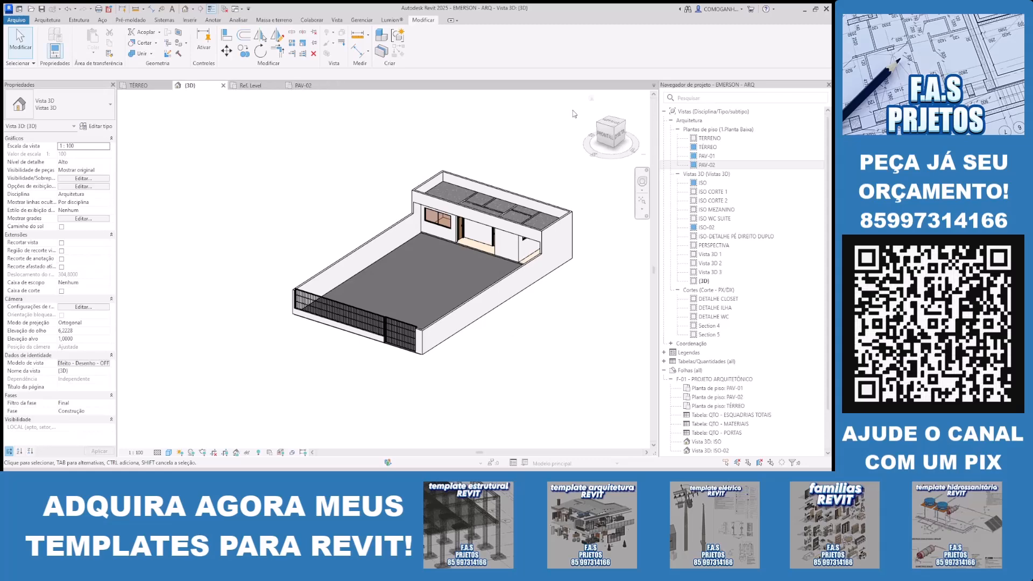
Step: In the PAV-01 plan, stretch the crop region at both ends to take in the whole site
left_click(213, 453)
scroll(451, 260, "down", 2)
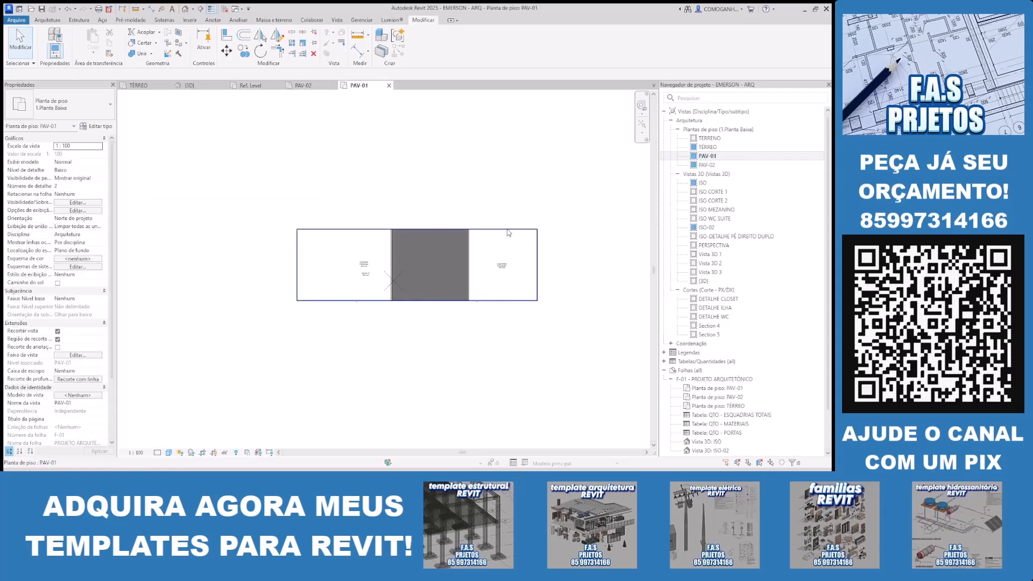
left_click(508, 229)
left_click_drag(417, 228, 417, 153)
left_click_drag(417, 301, 418, 413)
left_click(568, 329)
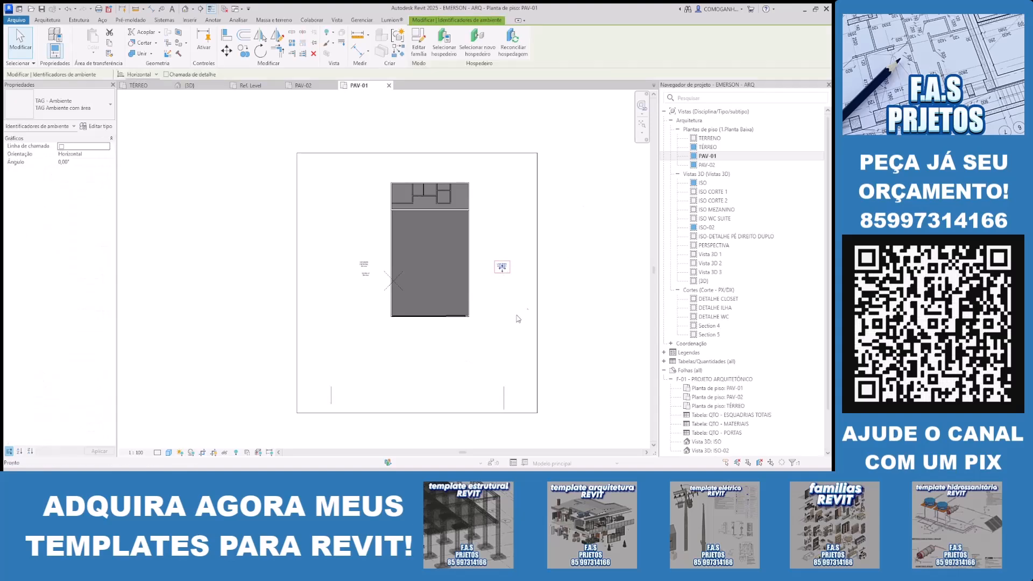
Step: Delete the leftover room tags and stray lines around the site in the PAV-01 plan
scroll(511, 302, "up", 2)
left_click(507, 251)
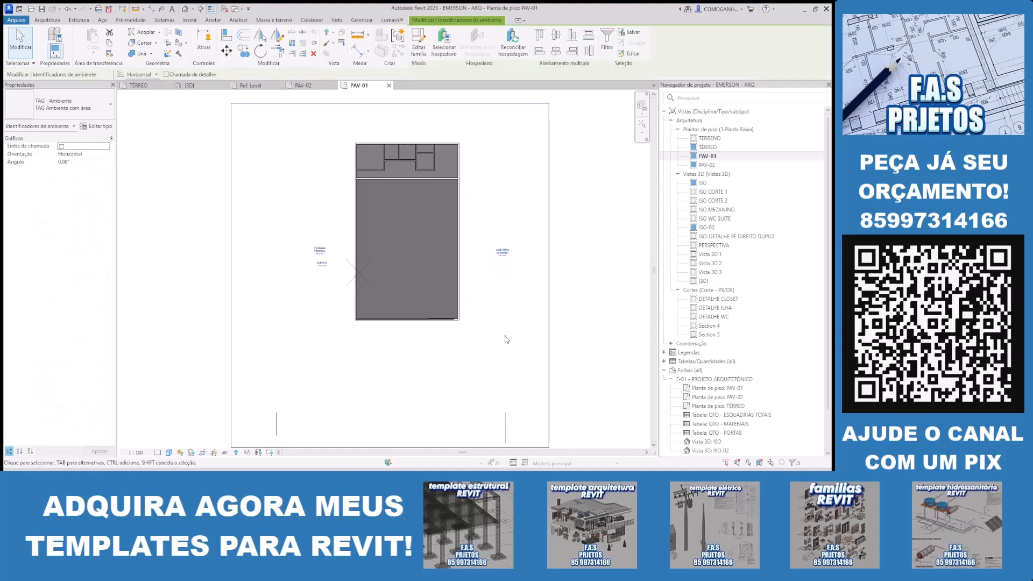
left_click(321, 263)
left_click(348, 265)
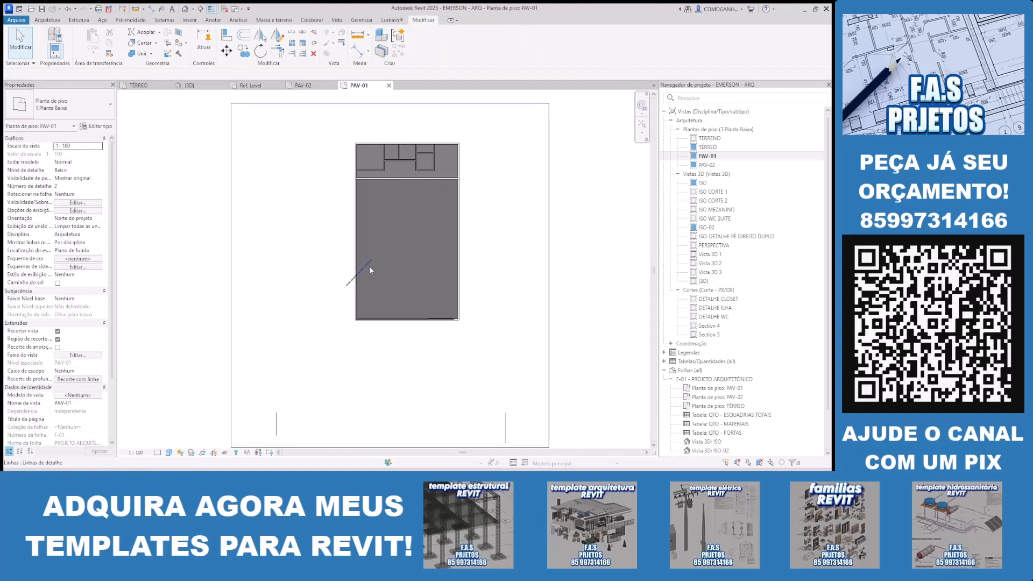
left_click(506, 415)
key("Delete")
left_click(277, 426)
key("Delete")
Step: Draw three PAREDE 13 CM walls above the middle bathroom's walls, forming a water tank enclosure against the rear parapet
scroll(359, 292, "down", 2)
scroll(334, 296, "up", 3)
scroll(432, 135, "up", 5)
middle_click_drag(485, 145, 511, 249)
scroll(483, 259, "up", 1)
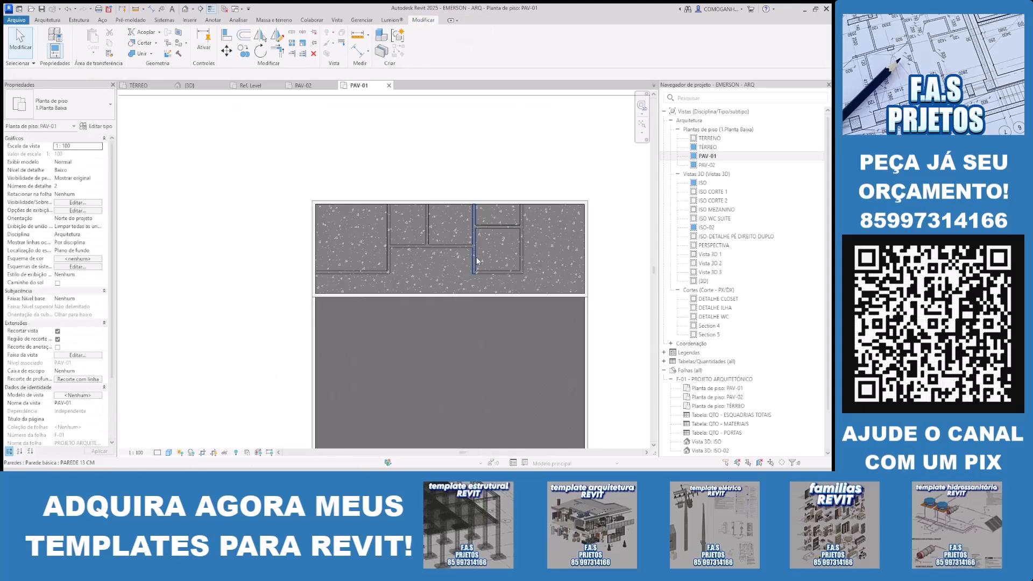
scroll(477, 261, "up", 2)
left_click(43, 20)
key("w")
key("a")
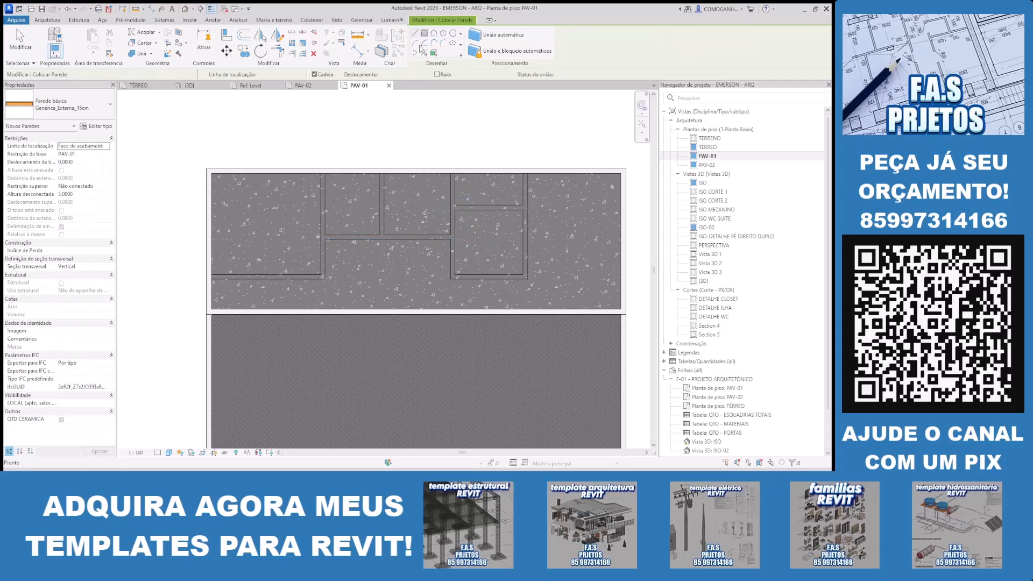
scroll(382, 191, "up", 2)
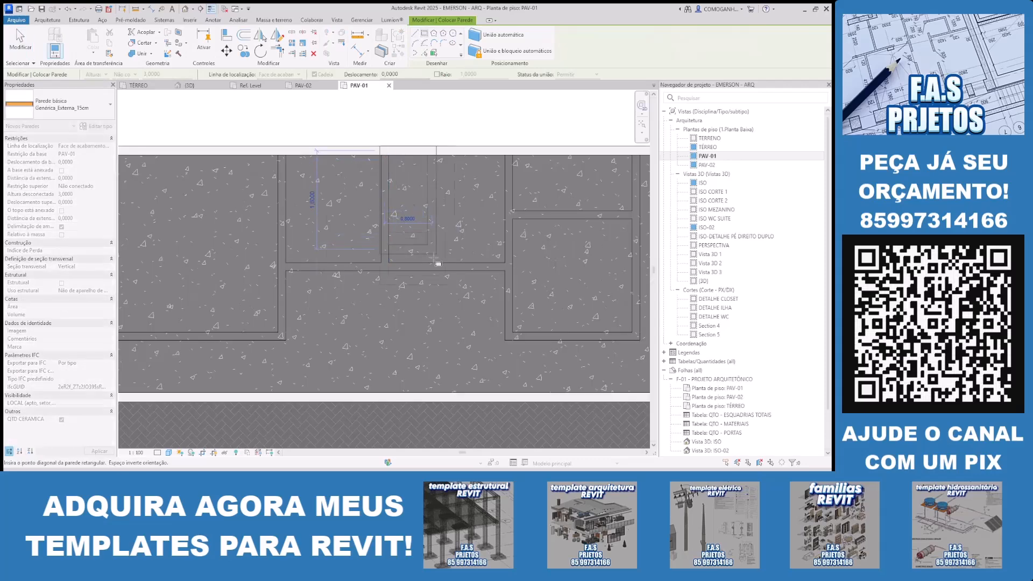
key("Escape")
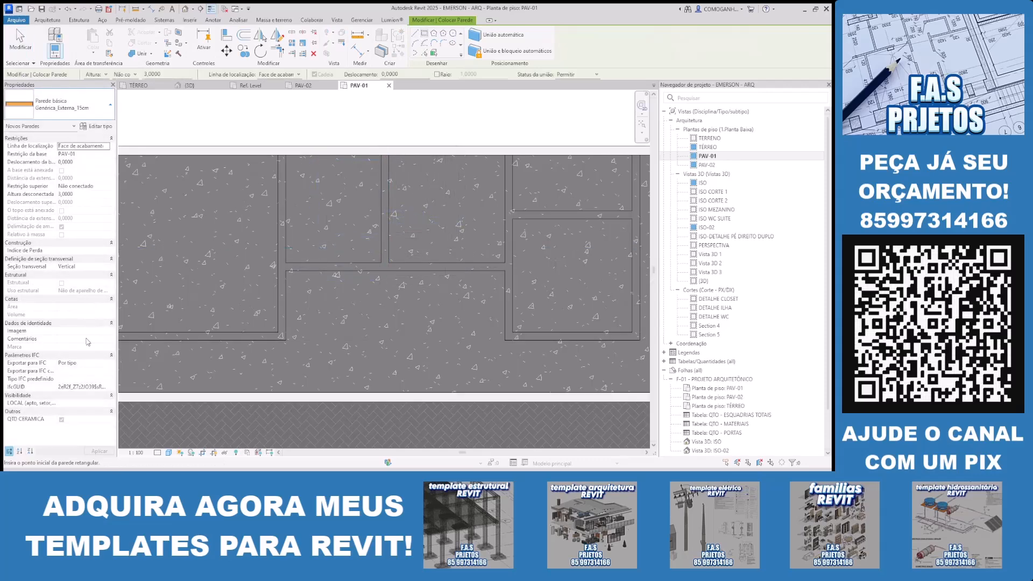
scroll(406, 181, "up", 2)
left_click(373, 142)
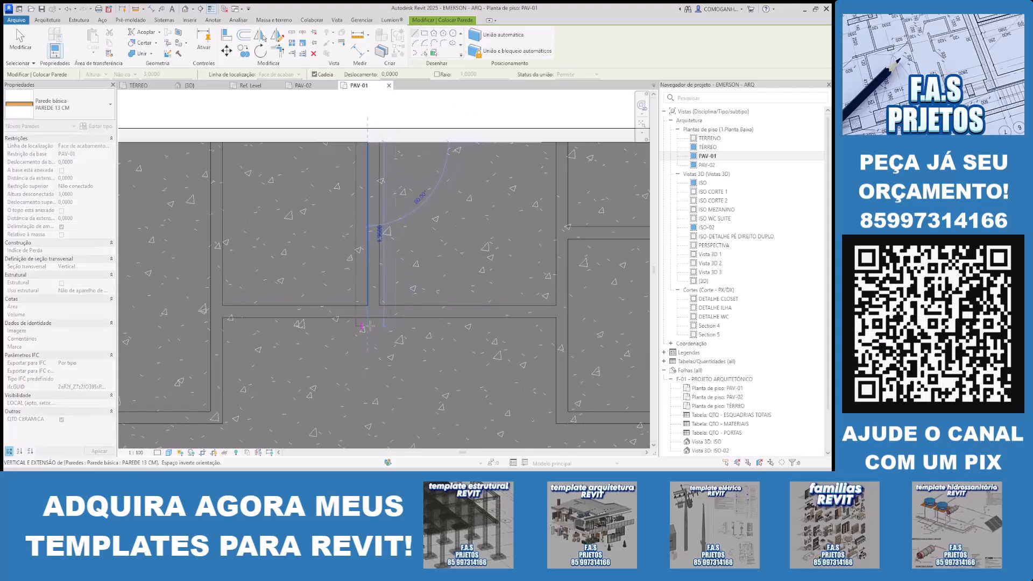
left_click(373, 311)
left_click(562, 312)
left_click(562, 144)
key("Escape")
key("Escape")
scroll(413, 255, "down", 3)
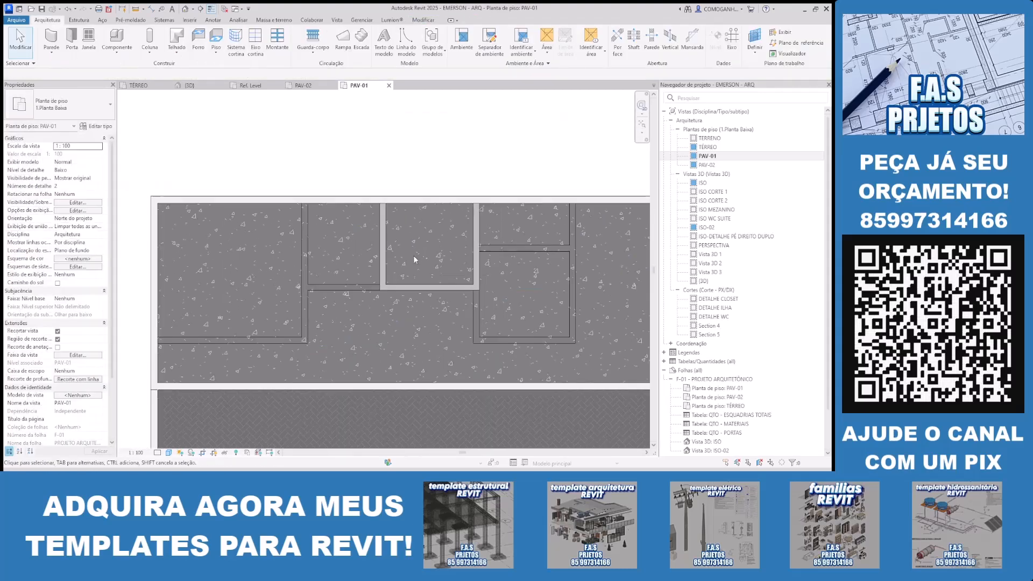
Step: Place a round water tank component inside the new wall enclosure on PAV-01
left_click(110, 37)
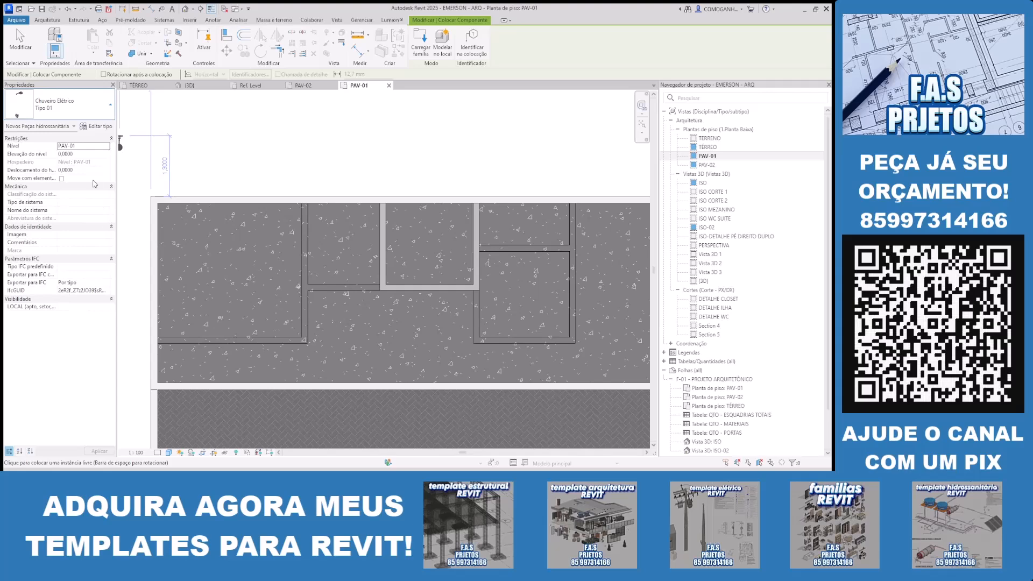
left_click(93, 185)
scroll(431, 244, "up", 2)
left_click(429, 246)
key("Escape")
key("Escape")
left_click(478, 234)
key("Escape")
Step: In the 3D view, lower the three tank enclosure walls by changing their top constraint, and check the roof area
key("ctrl+Tab")
scroll(547, 305, "up", 2)
middle_click_drag(607, 343, 468, 342, "shift")
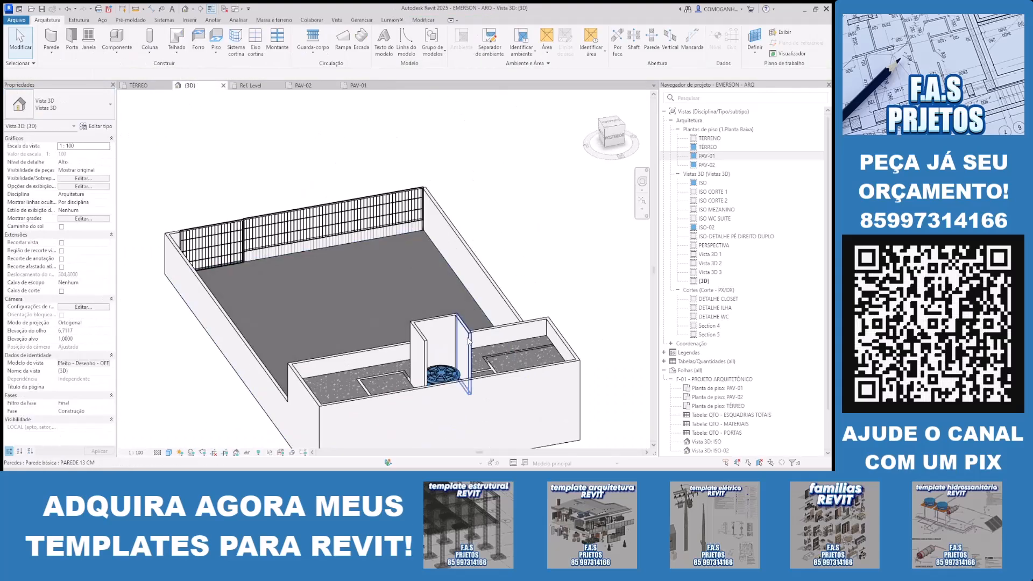
left_click(468, 342)
left_click(421, 344, "ctrl")
left_click(443, 334, "ctrl")
left_click(102, 187)
left_click(83, 207)
left_click(422, 115)
scroll(584, 296, "down", 2)
middle_click_drag(562, 368, 627, 347, "shift")
scroll(560, 243, "up", 3)
middle_click_drag(554, 227, 452, 209)
scroll(598, 259, "up", 2)
scroll(557, 242, "down", 1)
middle_click_drag(568, 249, 553, 203, "shift")
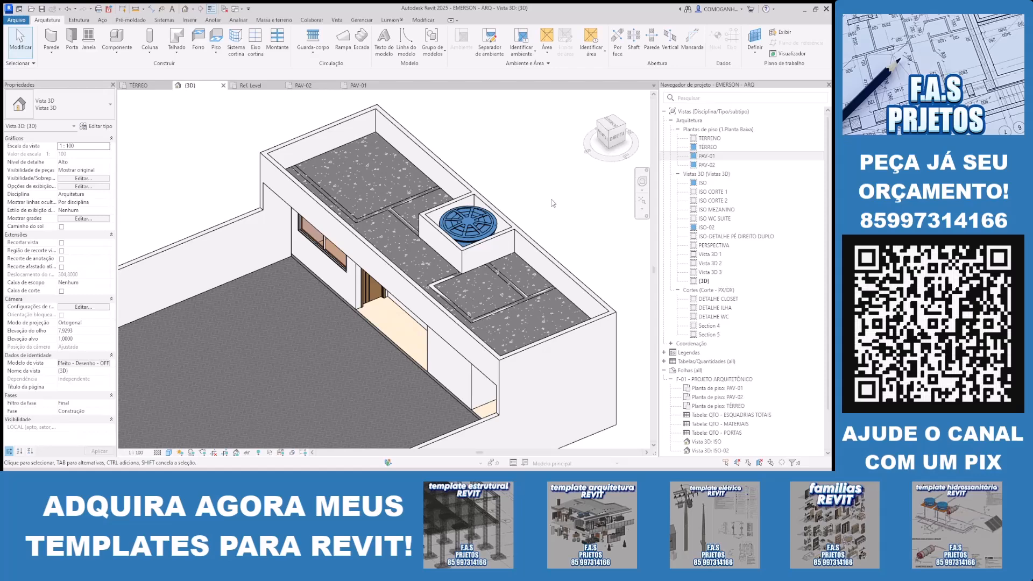
Step: In the PAV-01 plan, sketch a rectangular TE_TelhaFibrocimento roof footprint inside the parapet walls
left_click(138, 85)
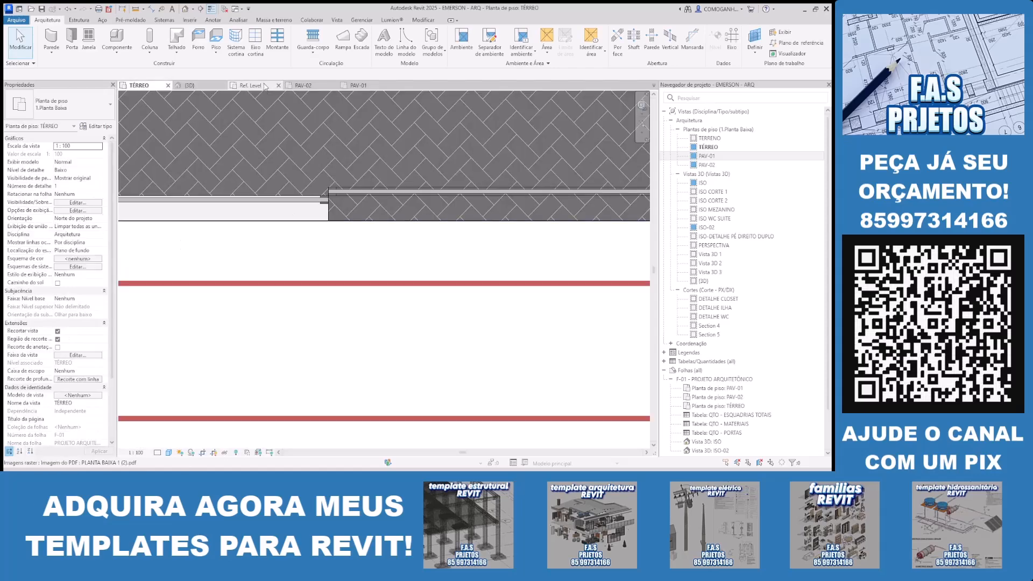
left_click(359, 85)
scroll(354, 258, "down", 2)
left_click(176, 38)
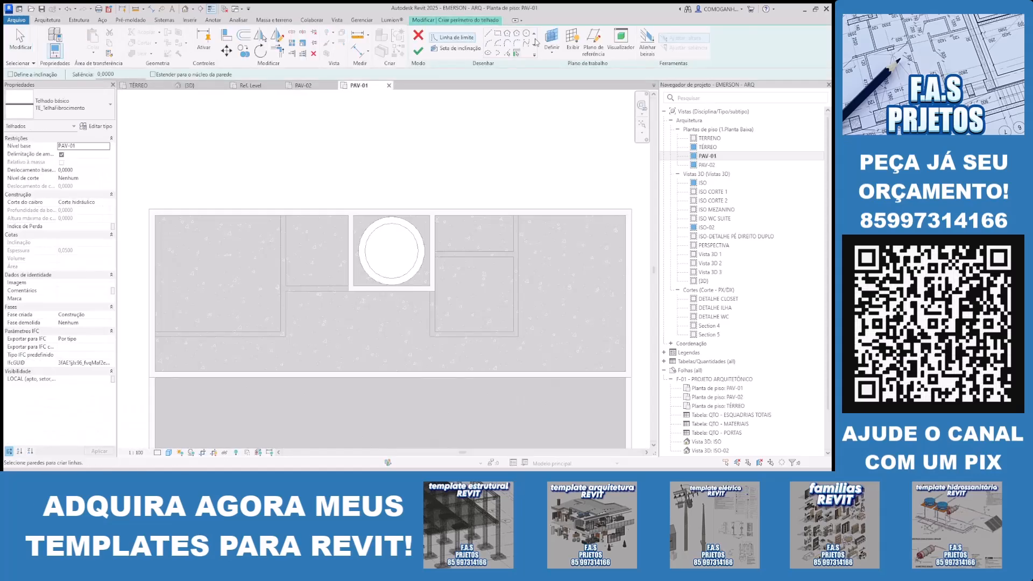
left_click(155, 215)
scroll(628, 372, "up", 1)
left_click(626, 362)
scroll(488, 247, "down", 2)
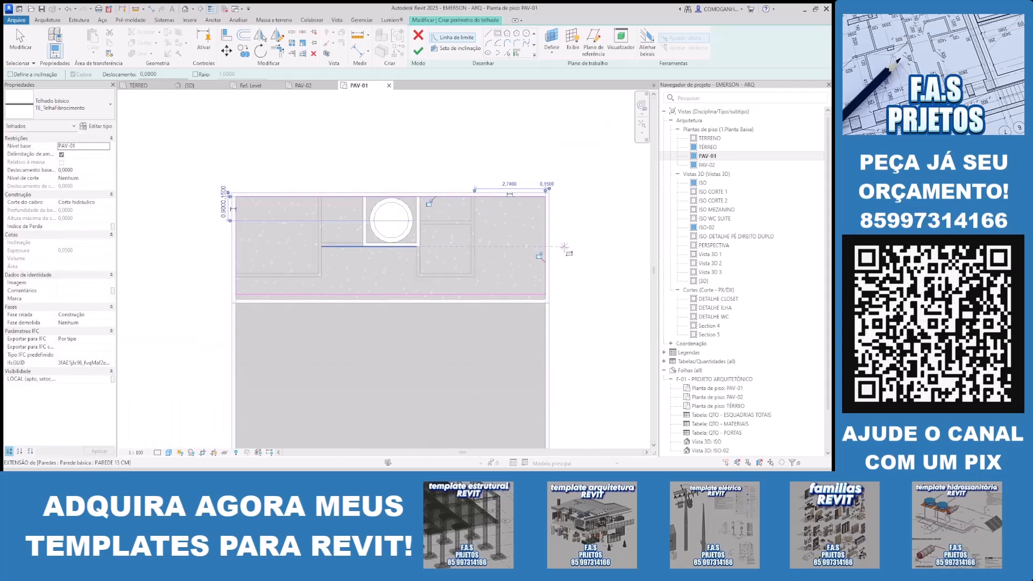
key("Escape")
key("Escape")
scroll(461, 275, "up", 1)
Step: Set the roof footprint's front edge 0.2 m back from the front parapet
left_click(513, 307)
scroll(603, 309, "up", 3)
type(".2")
key("Return")
key("Escape")
scroll(595, 297, "down", 4)
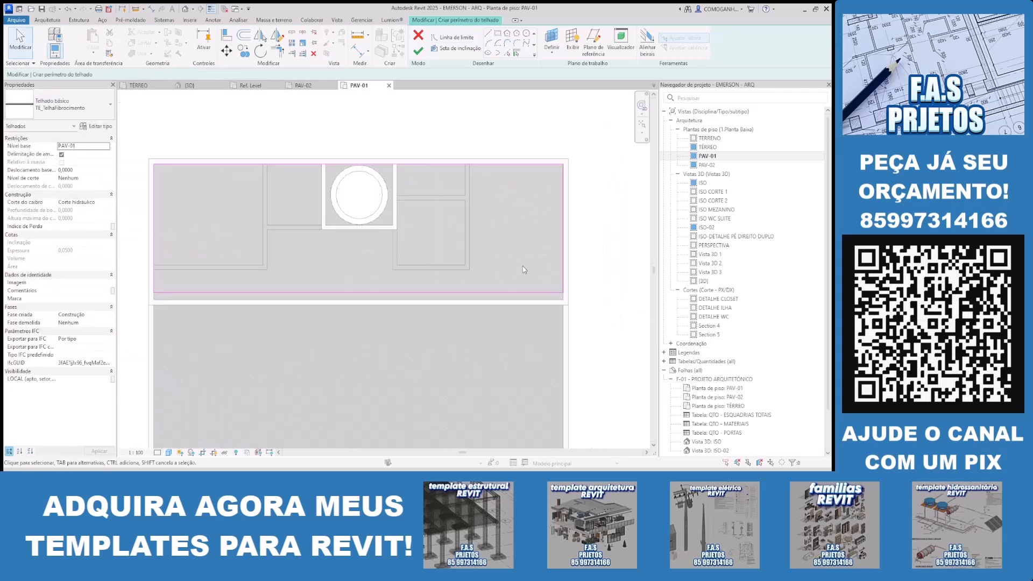
Step: Outline the water tank enclosure in the roof sketch and cut it out of the footprint's rear edge
left_click(507, 52)
scroll(374, 241, "up", 2)
scroll(491, 262, "down", 3)
key("Escape")
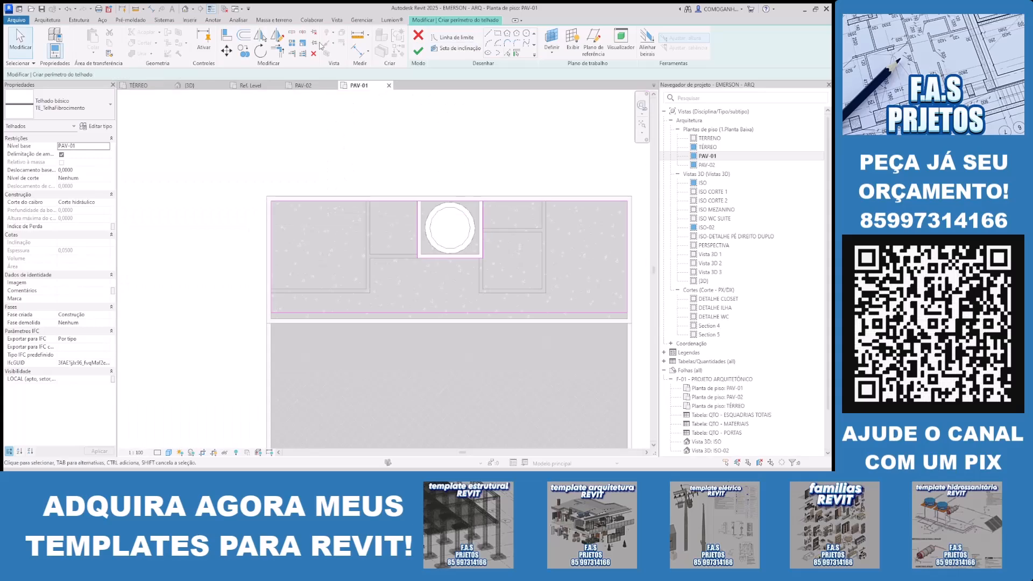
left_click(504, 202)
key("Escape")
Step: Make the footprint's front edge define a 5% slope, finish the roof and inspect it in 3D
left_click(573, 313)
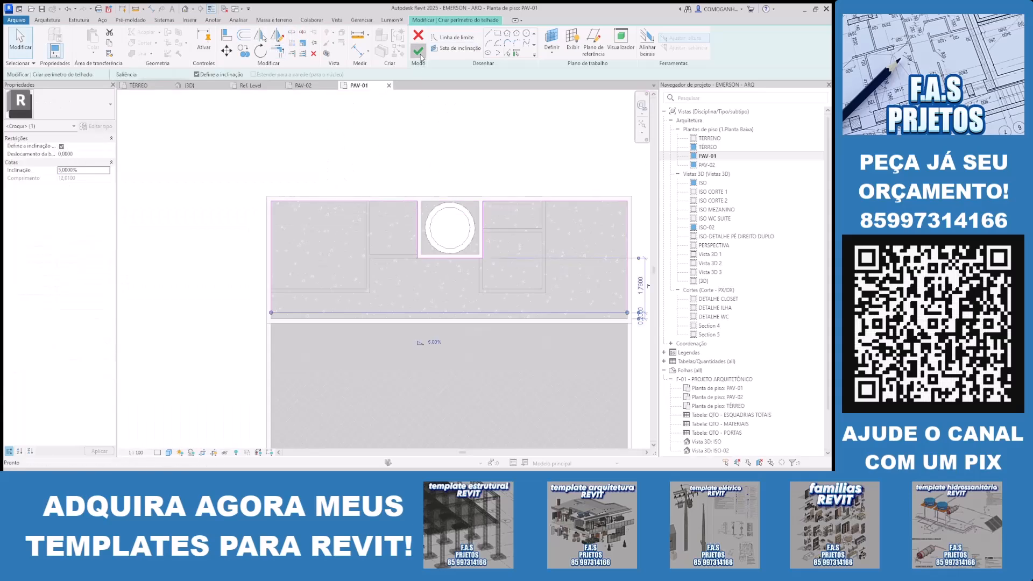
left_click(419, 50)
left_click(189, 85)
mouse_move(533, 277)
middle_mouse_down("shift")
mouse_move(489, 306)
mouse_move(516, 364)
mouse_move(507, 371)
middle_mouse_up("shift")
scroll(508, 318, "up", 3)
left_click(468, 318)
left_click(94, 244)
left_click(524, 244)
scroll(518, 244, "down", 3)
middle_click_drag(480, 247, 425, 285, "shift")
scroll(609, 237, "up", 2)
scroll(535, 286, "down", 3)
Step: Delete the round water tank from the roof enclosure
scroll(416, 248, "up", 3)
left_click(451, 197)
key("Delete")
scroll(550, 369, "down", 3)
middle_click_drag(550, 369, 548, 346, "shift")
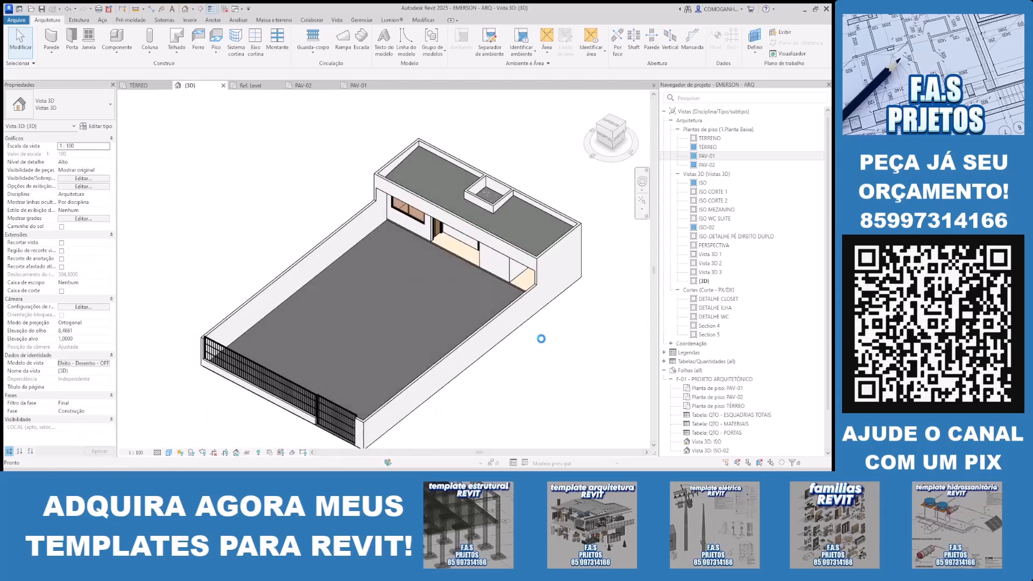
Step: Delete the imported PDF plan image from the TÉRREO plan
left_click(139, 86)
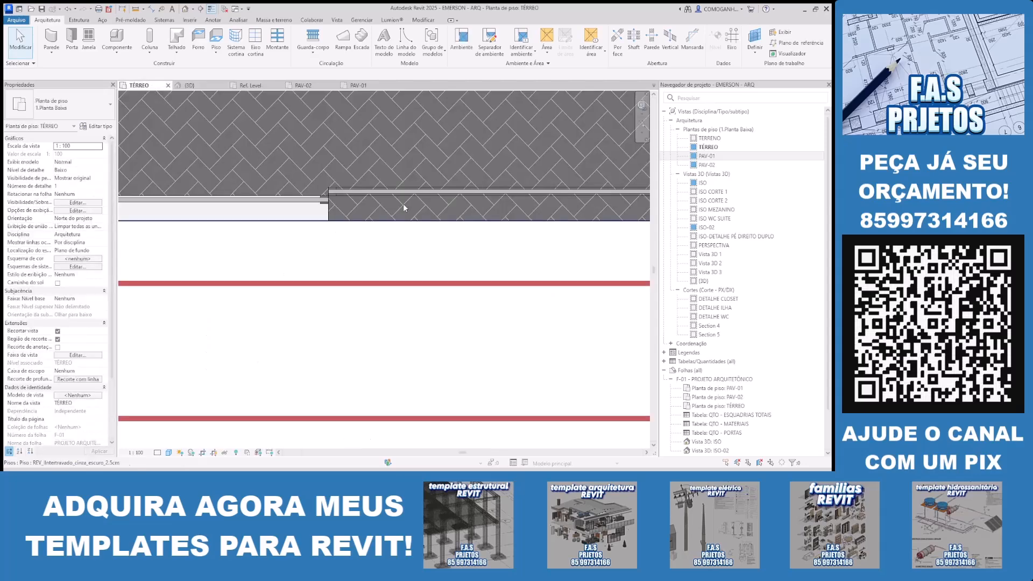
scroll(405, 325, "down", 5)
left_click(406, 325)
key("Delete")
scroll(445, 338, "down", 3)
scroll(475, 322, "up", 6)
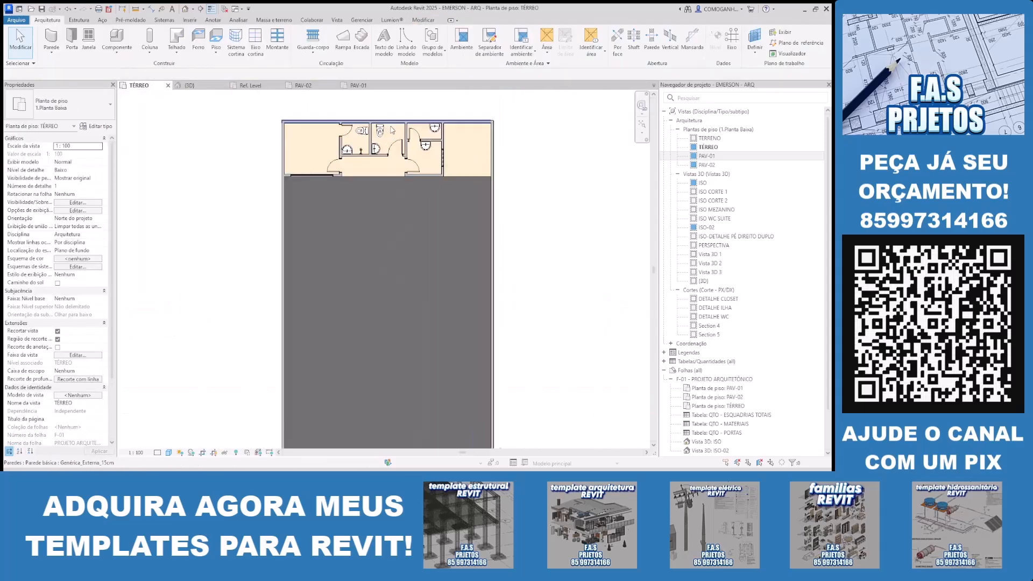
Step: Review the model in 3D and in plan, and close every open view except the TÉRREO plan
left_click(200, 86)
middle_click_drag(555, 229, 553, 284, "shift")
scroll(618, 240, "down", 3)
left_click(144, 87)
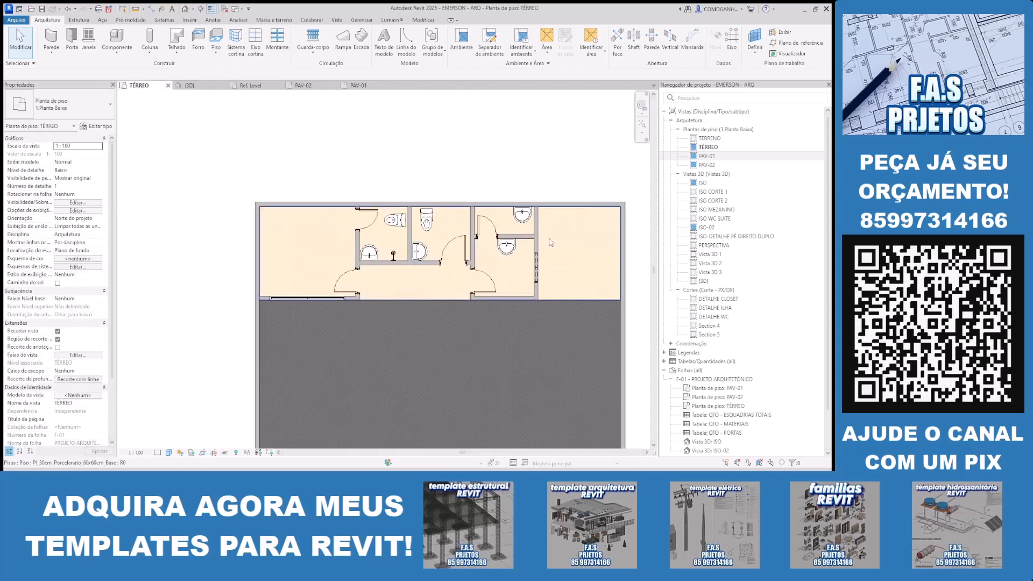
scroll(560, 240, "down", 3)
middle_click_drag(627, 302, 573, 236)
scroll(570, 237, "down", 2)
left_click(223, 86)
scroll(389, 160, "down", 2)
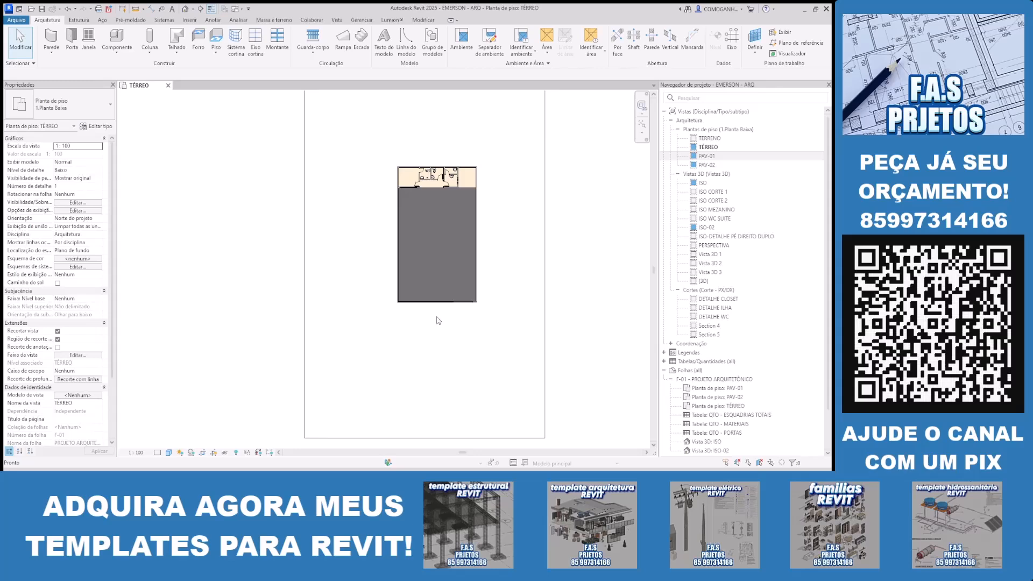
Step: Reopen the default 3D view and examine the whole building with its roof, boundary walls and front railing
left_click(185, 8)
scroll(419, 244, "down", 2)
scroll(418, 244, "up", 4)
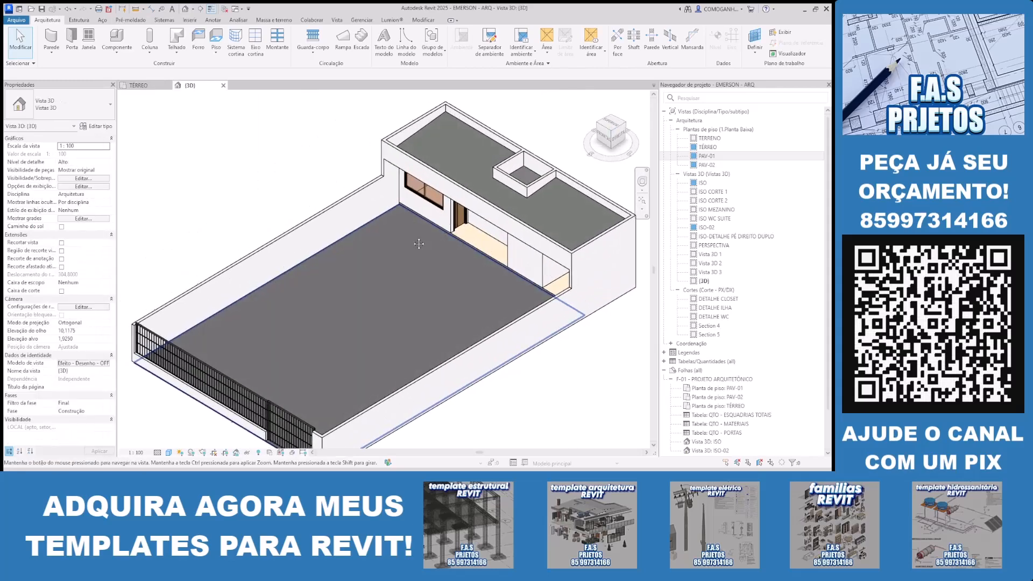
scroll(419, 243, "down", 1)
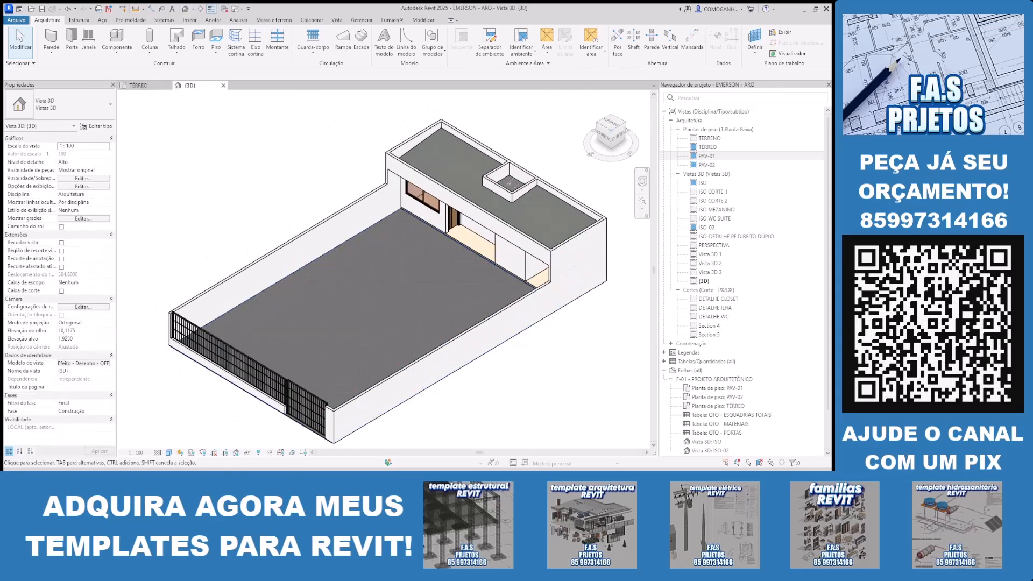